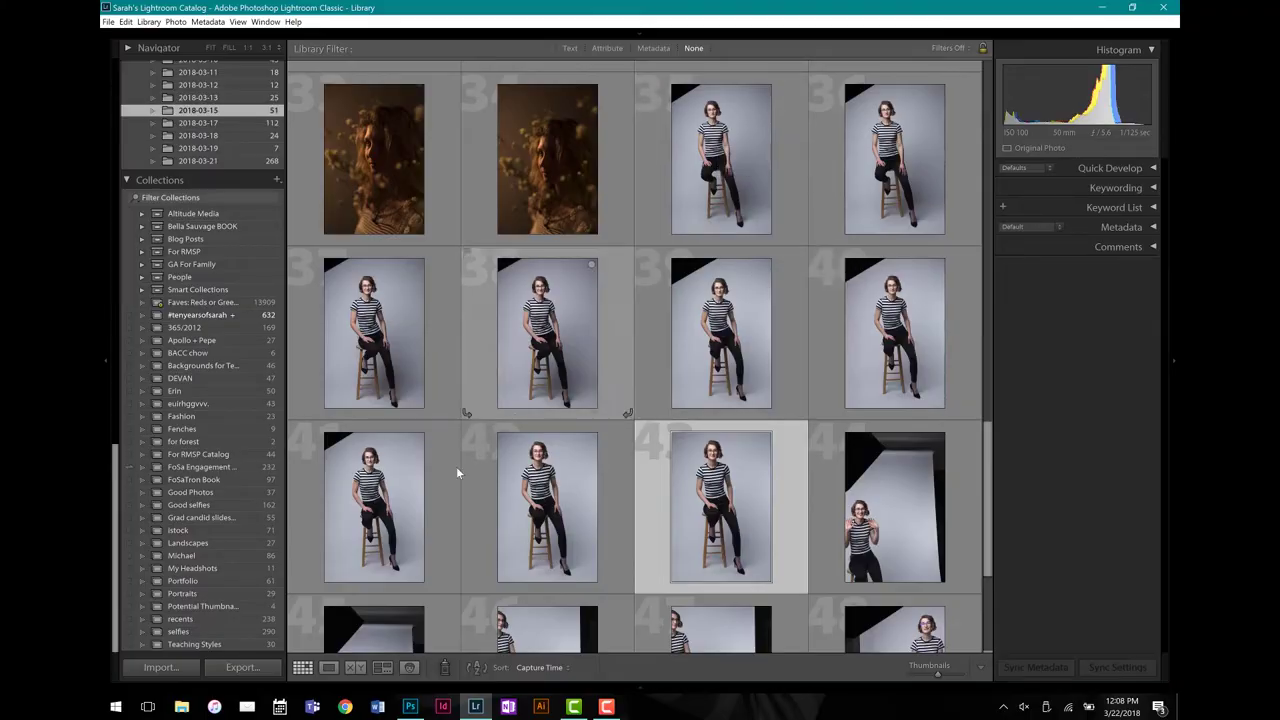
Compare the studio stool portraits one by one in enlarged view, starting from the first, to choose a smiling frame
scroll(706, 510, "up", 2)
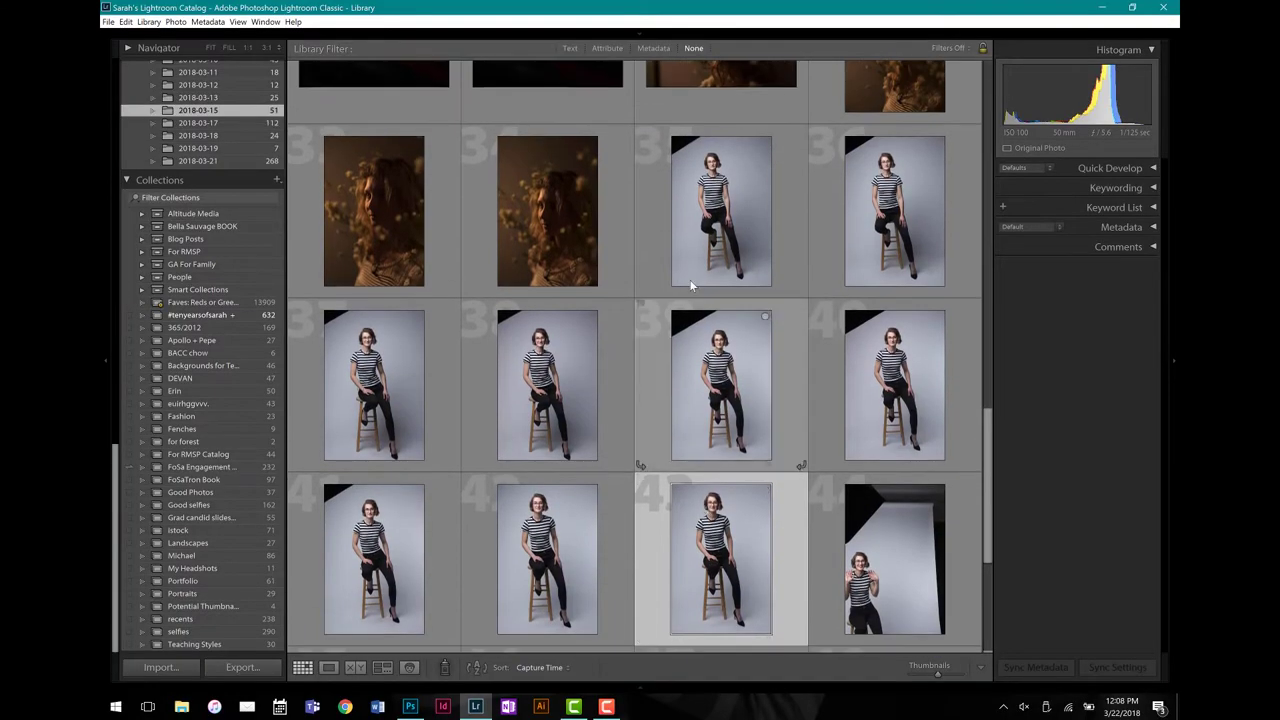
double_click(716, 270)
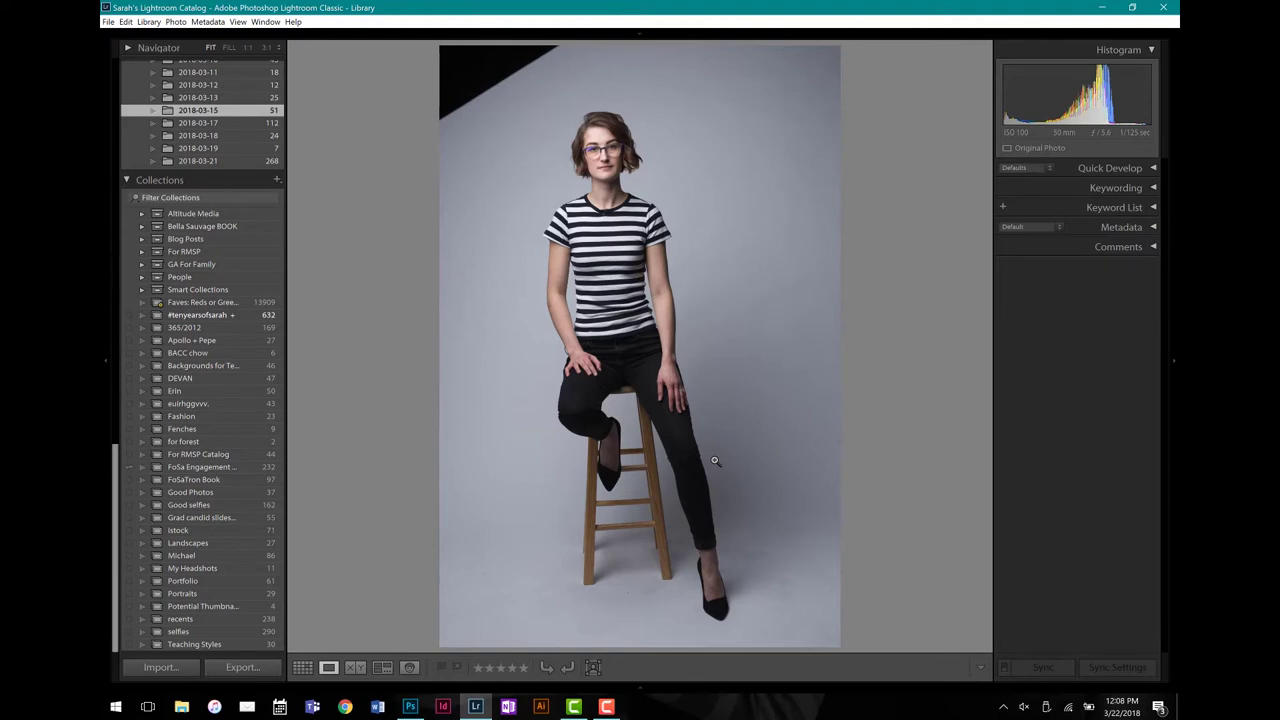
key("Right")
key("Right")
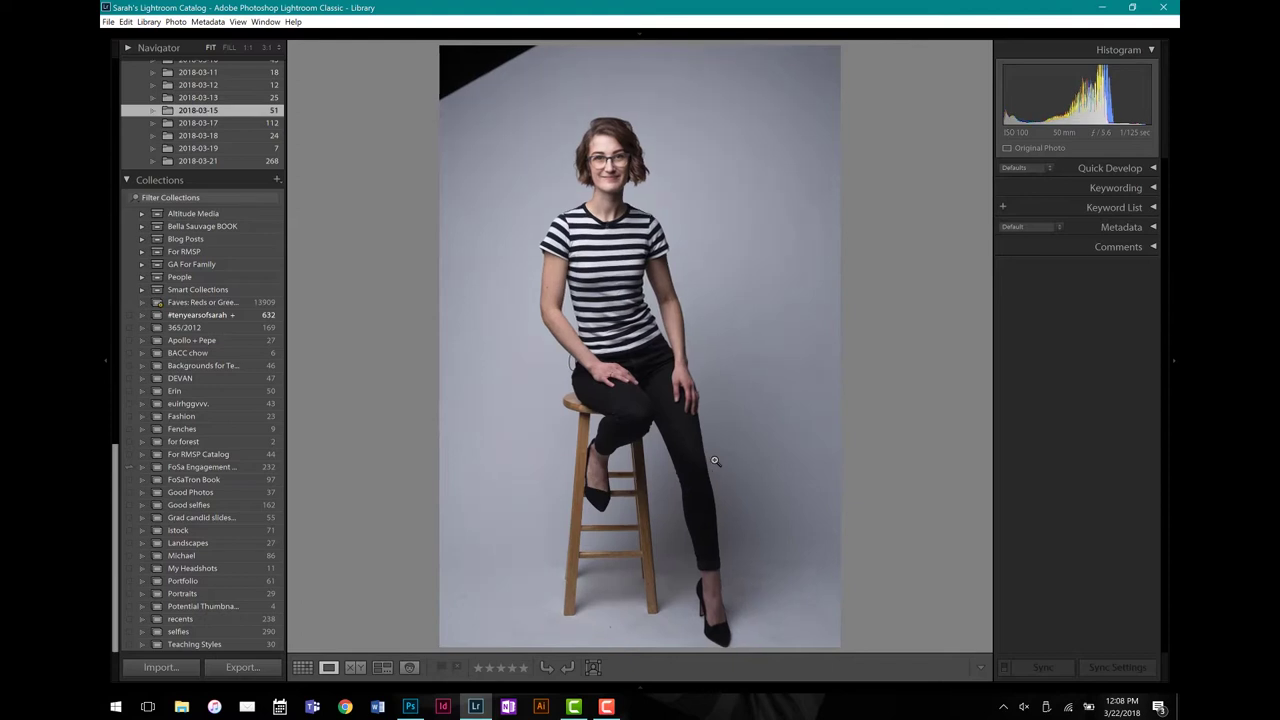
key("Right")
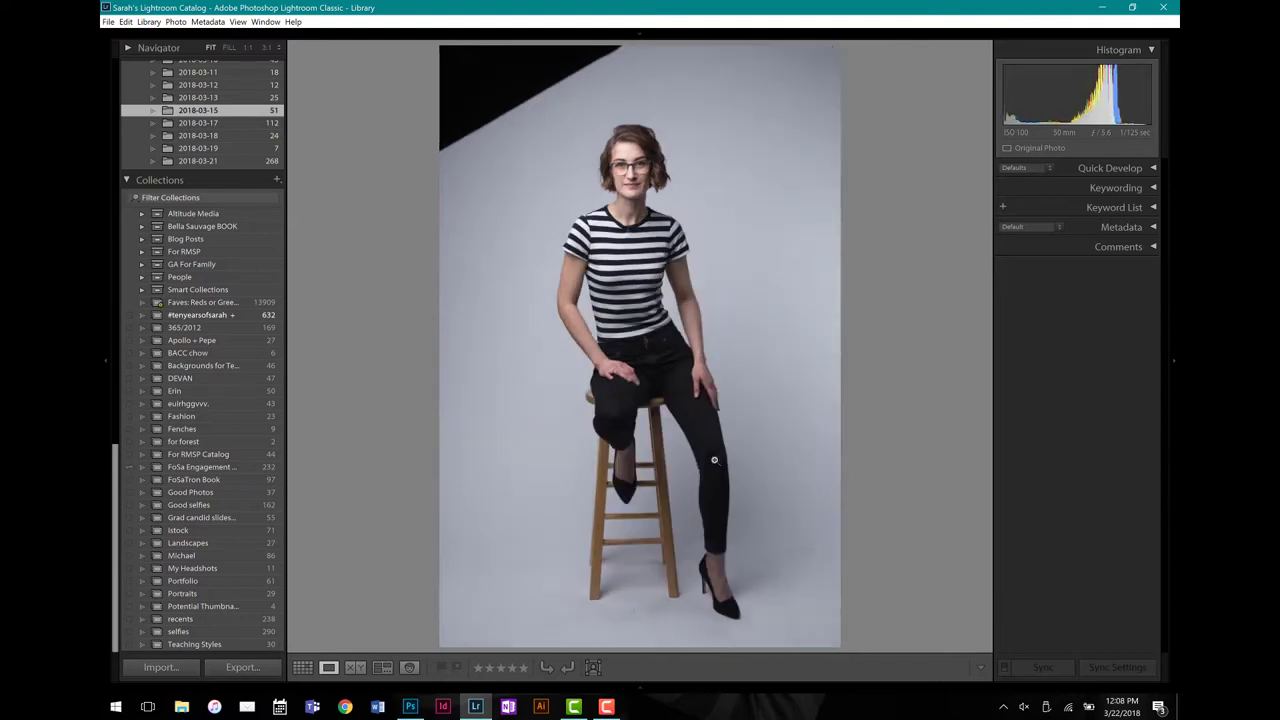
key("Right")
key("Right")
key("Right")
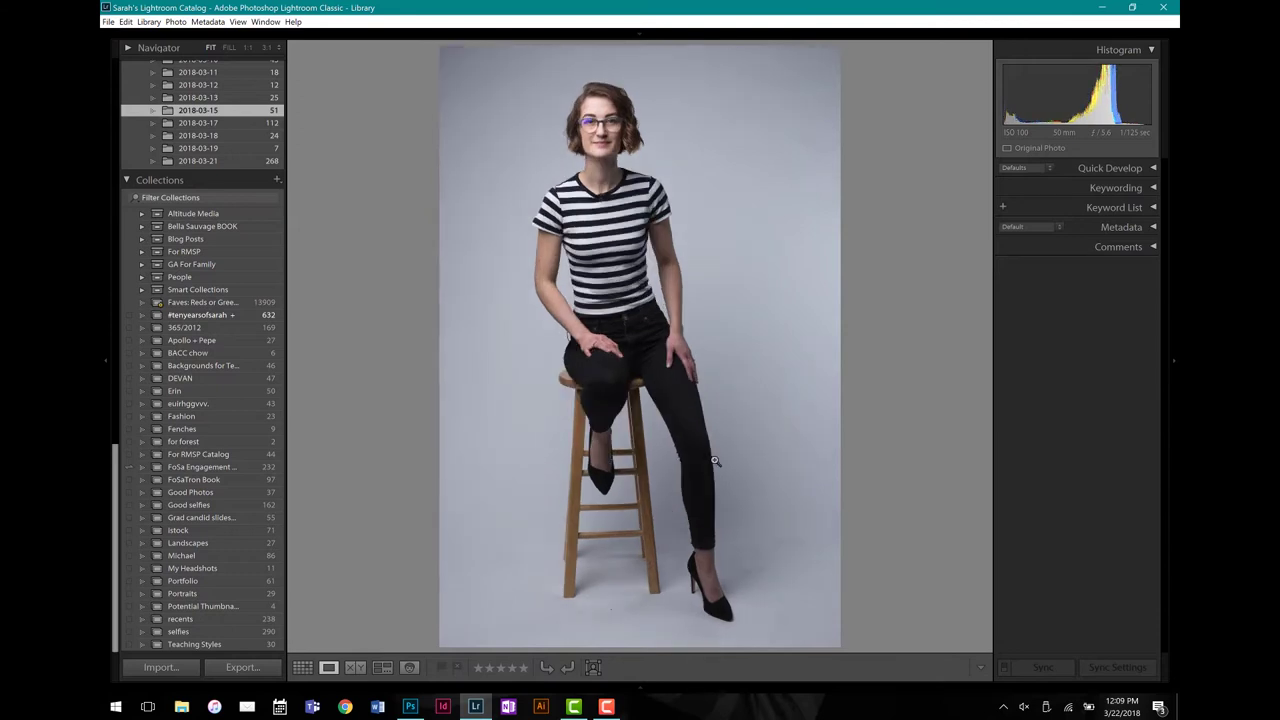
key("Right")
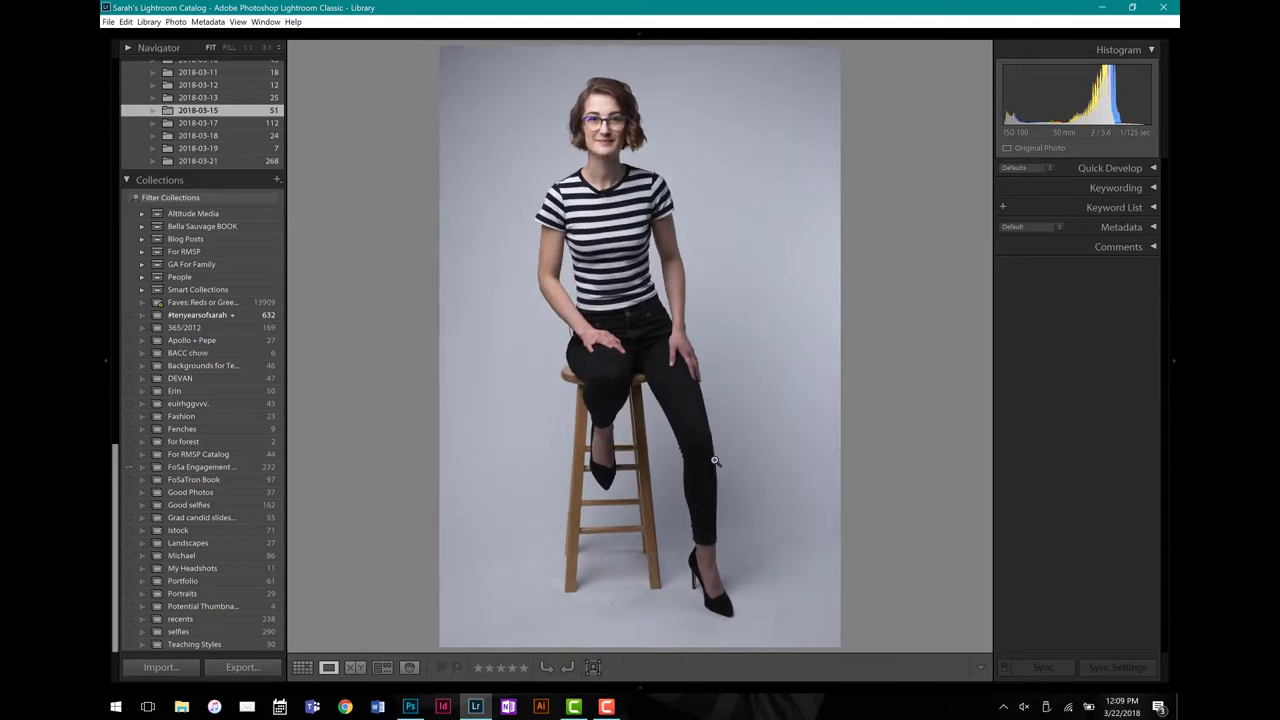
key("Right")
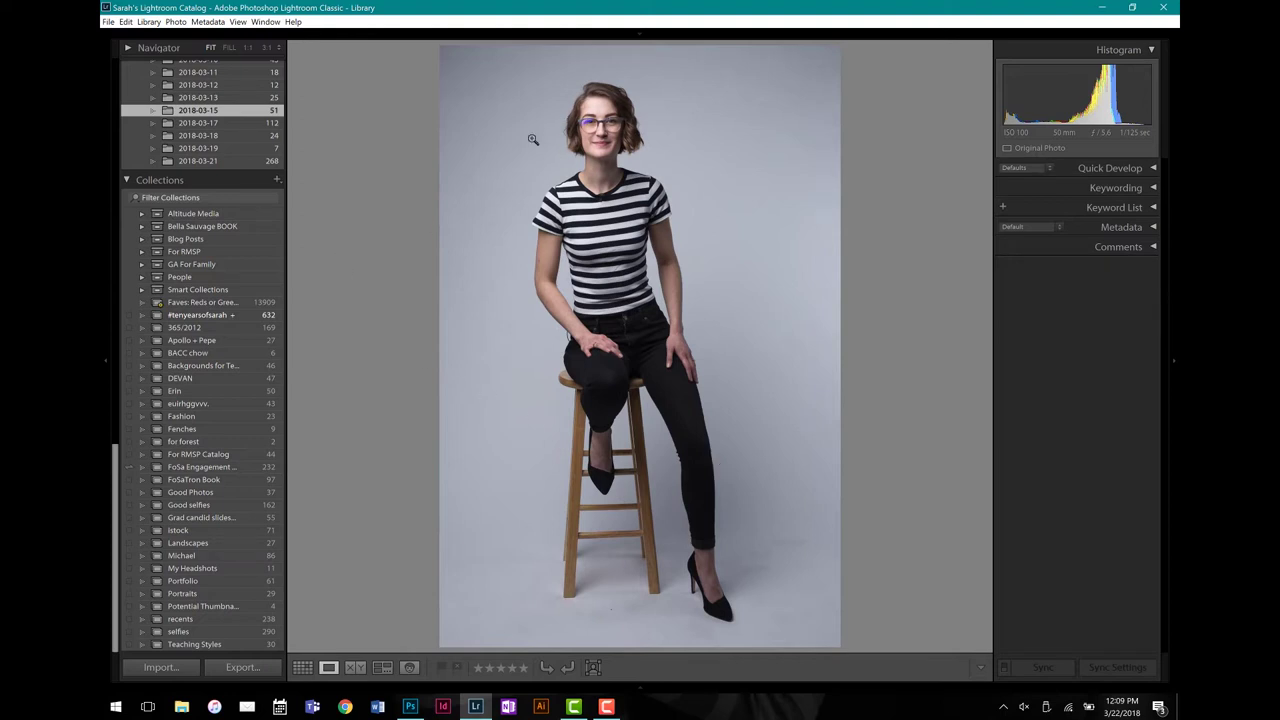
key("Right")
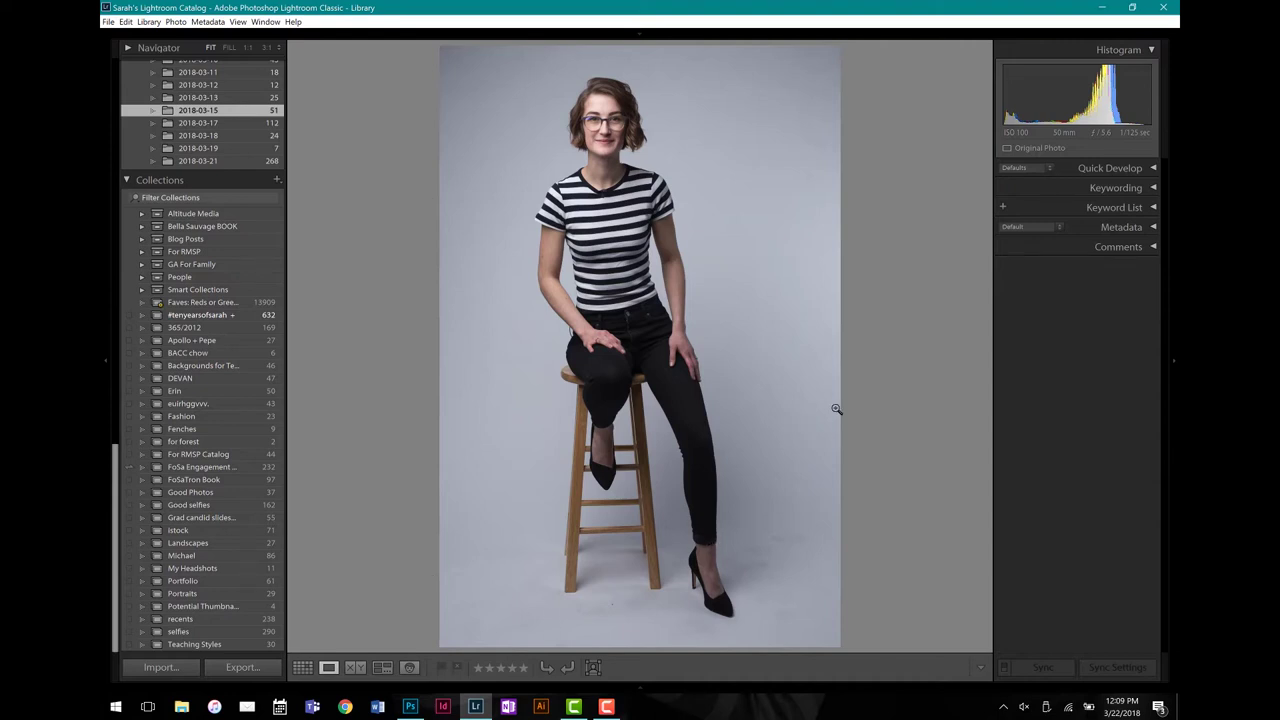
Open the chosen stool portrait for developing and change its treatment to Black & White
key("d")
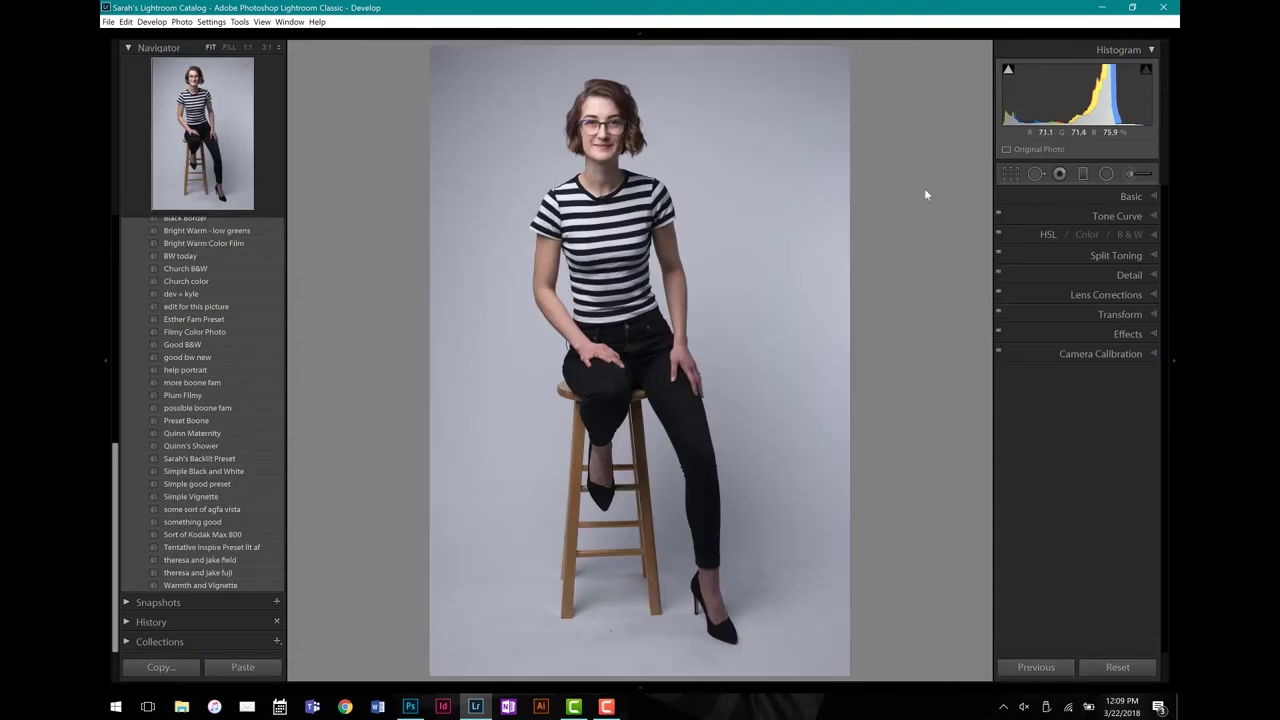
left_click(1154, 197)
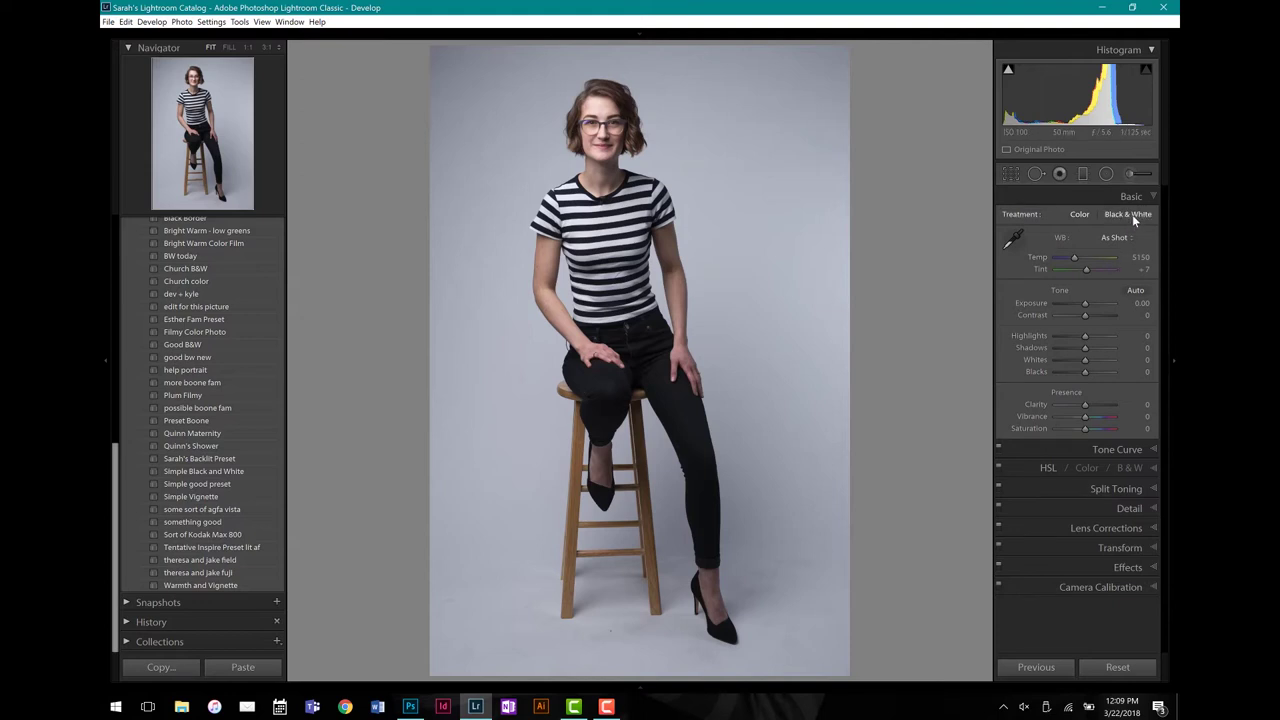
left_click(1133, 221)
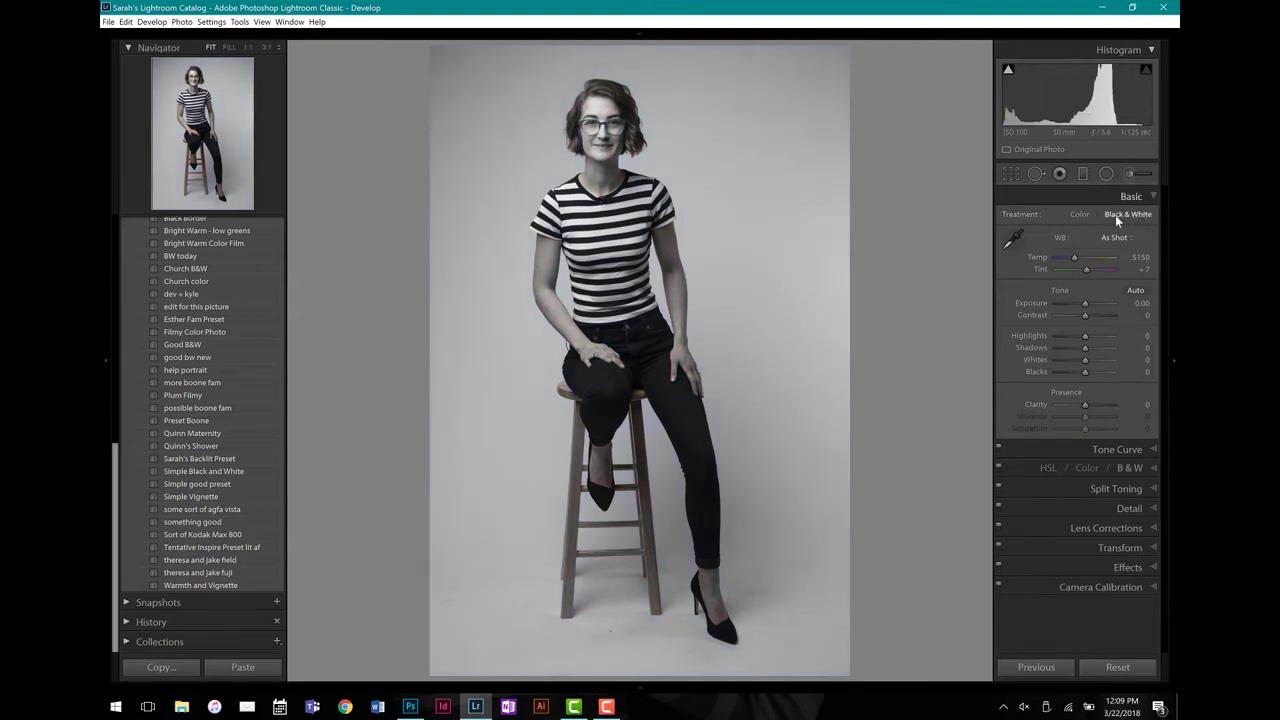
Reset all color channels of the Black & White Mix to 0
left_click(1151, 449)
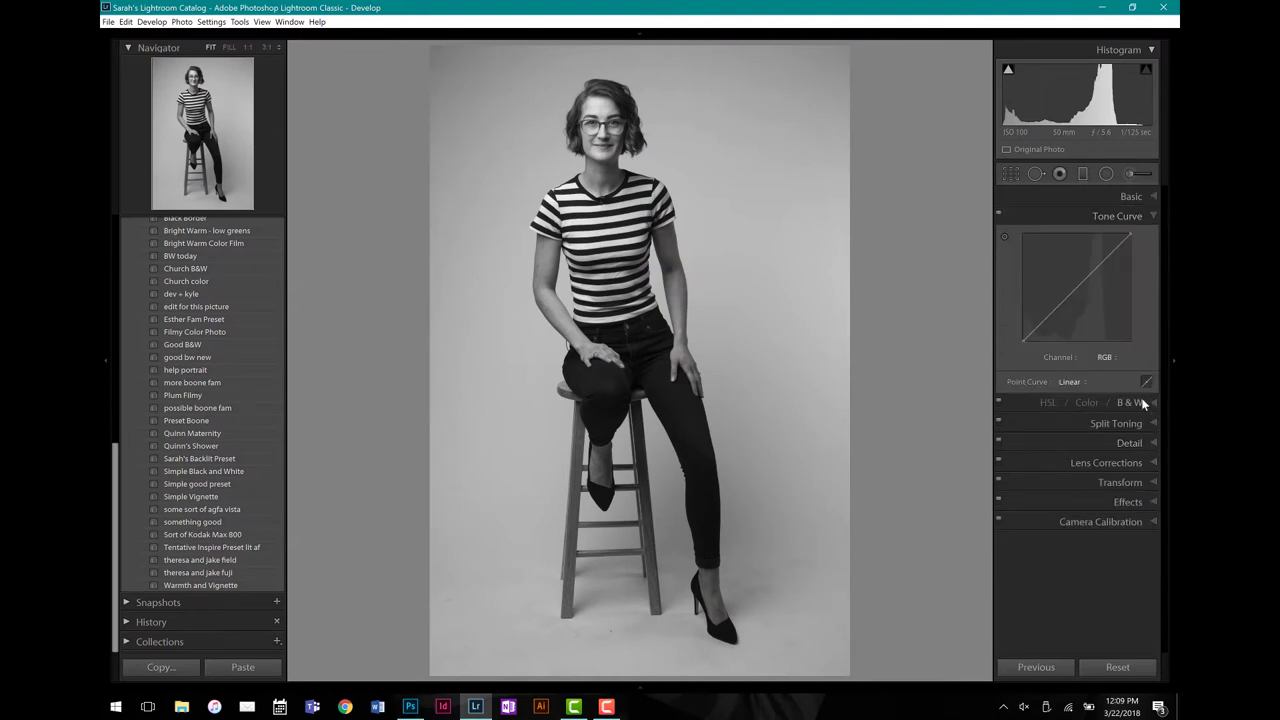
left_click(1153, 402)
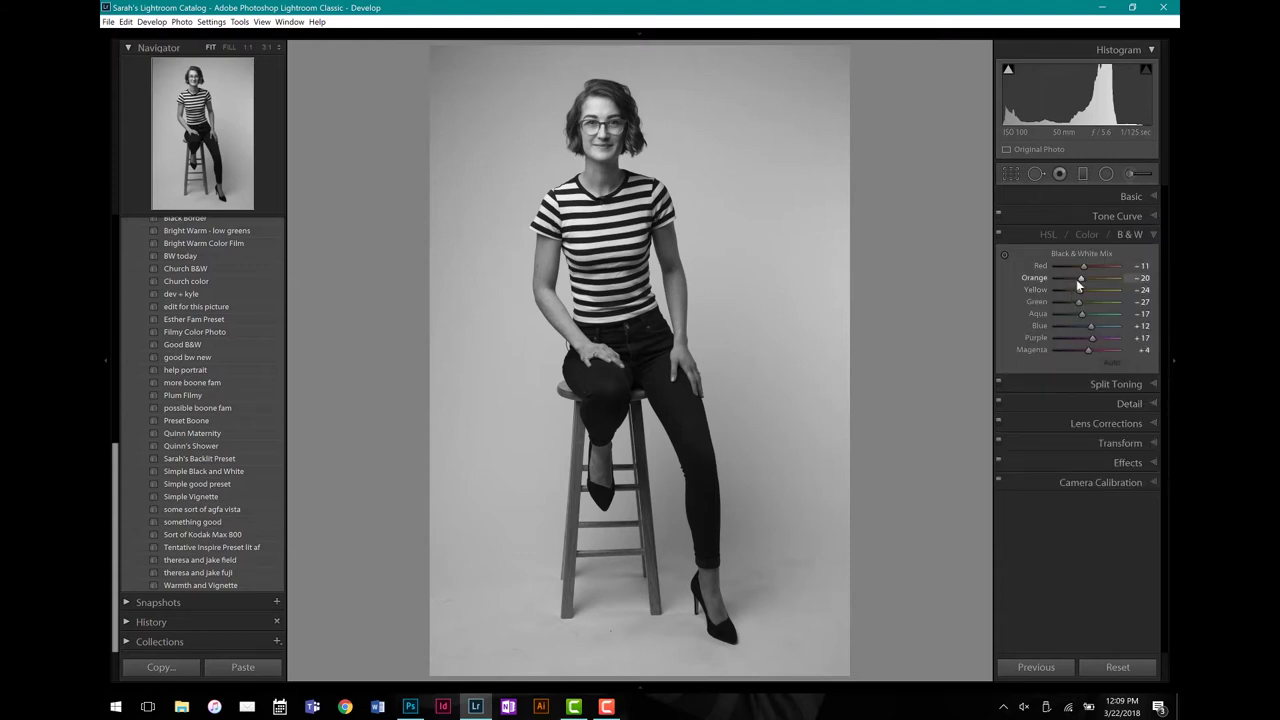
key("alt")
left_click(1099, 253, "alt")
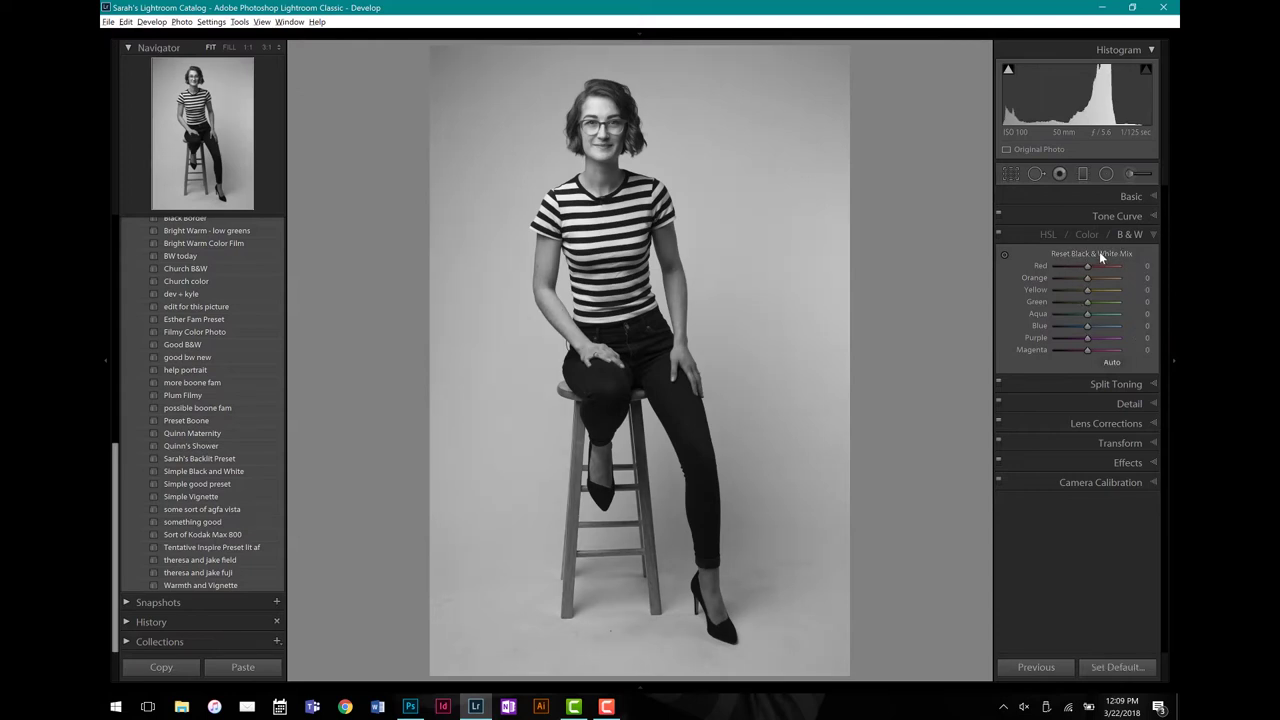
left_click(1153, 236)
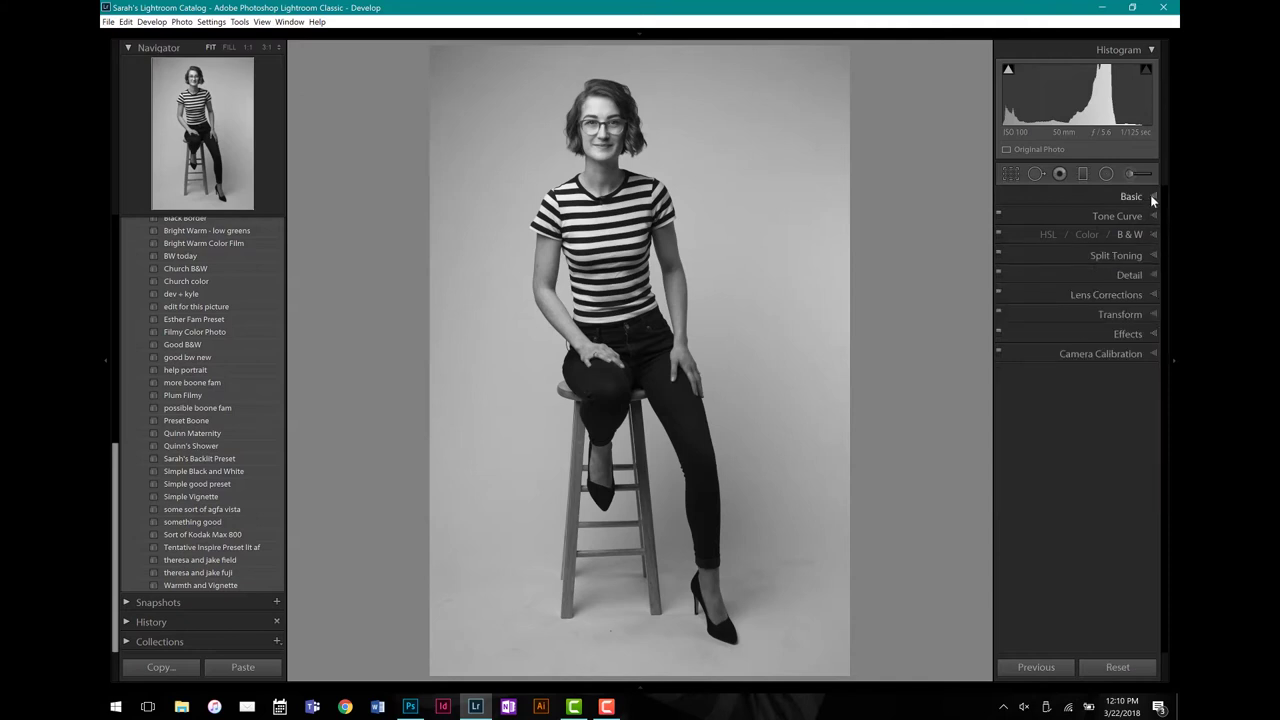
Brighten the portrait by setting the overall Exposure to +0.81
left_click(1150, 196)
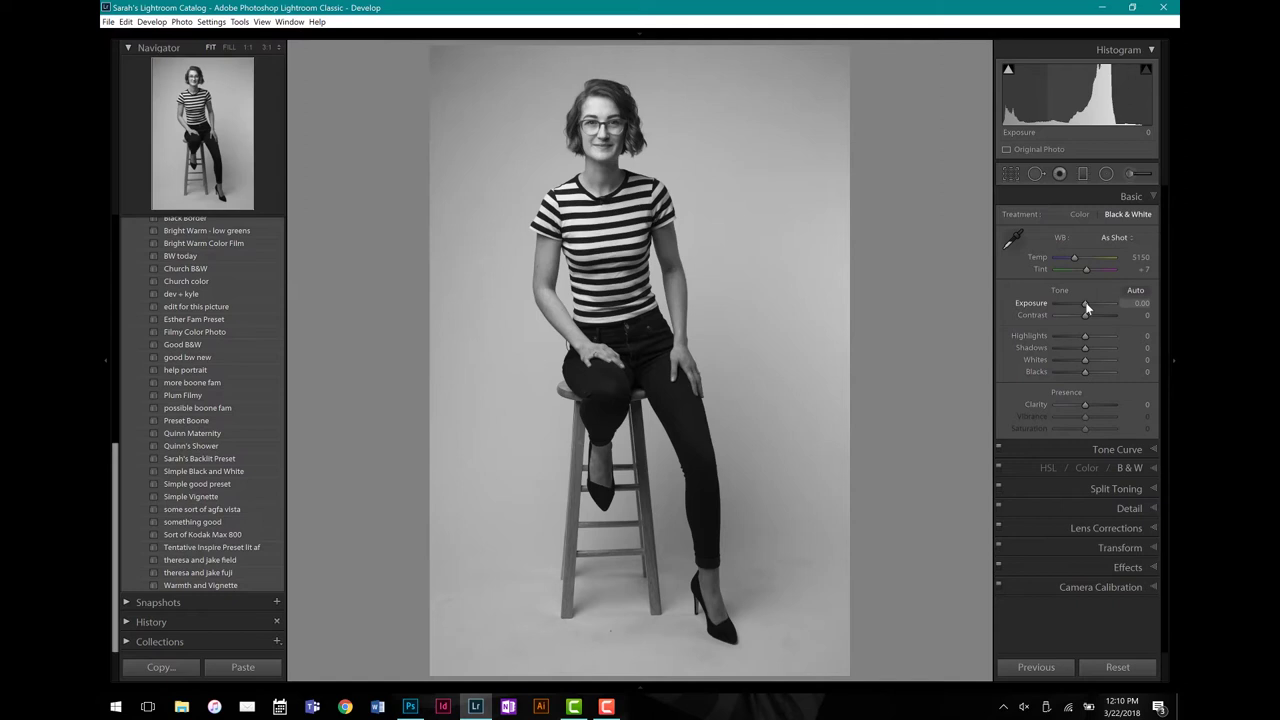
left_click_drag(1085, 302, 1086, 302)
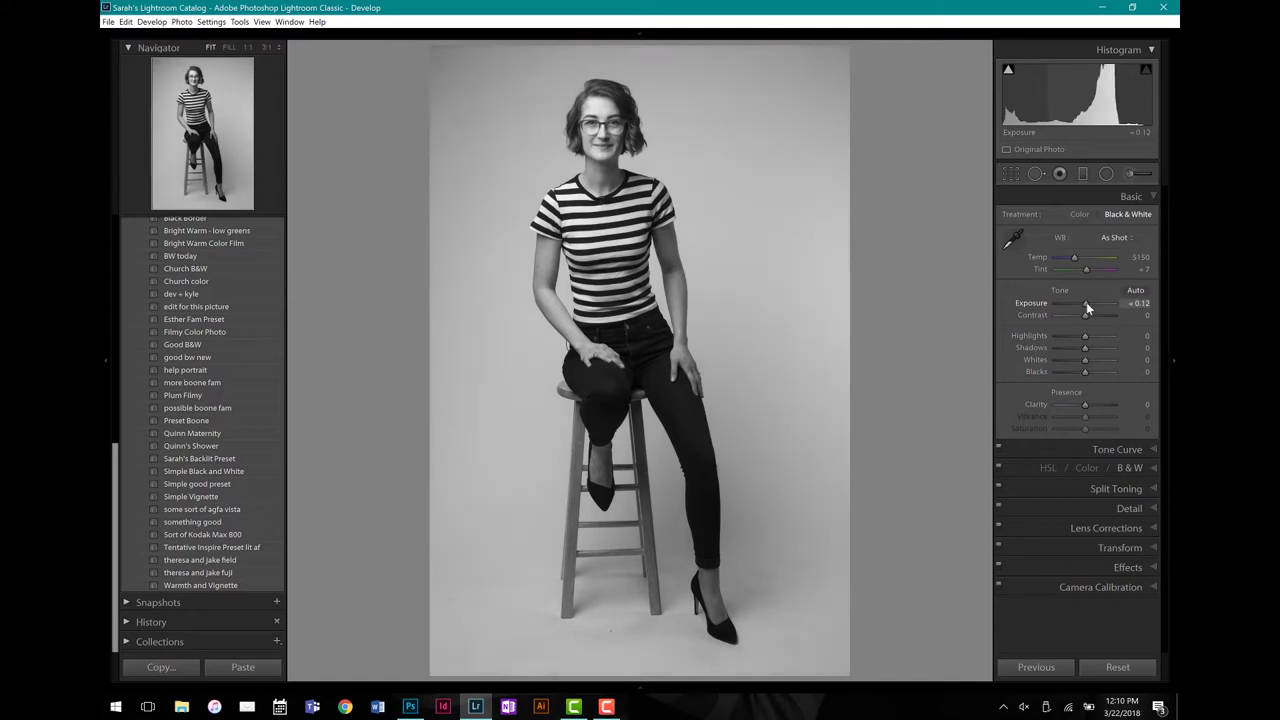
left_click_drag(1086, 302, 1093, 302)
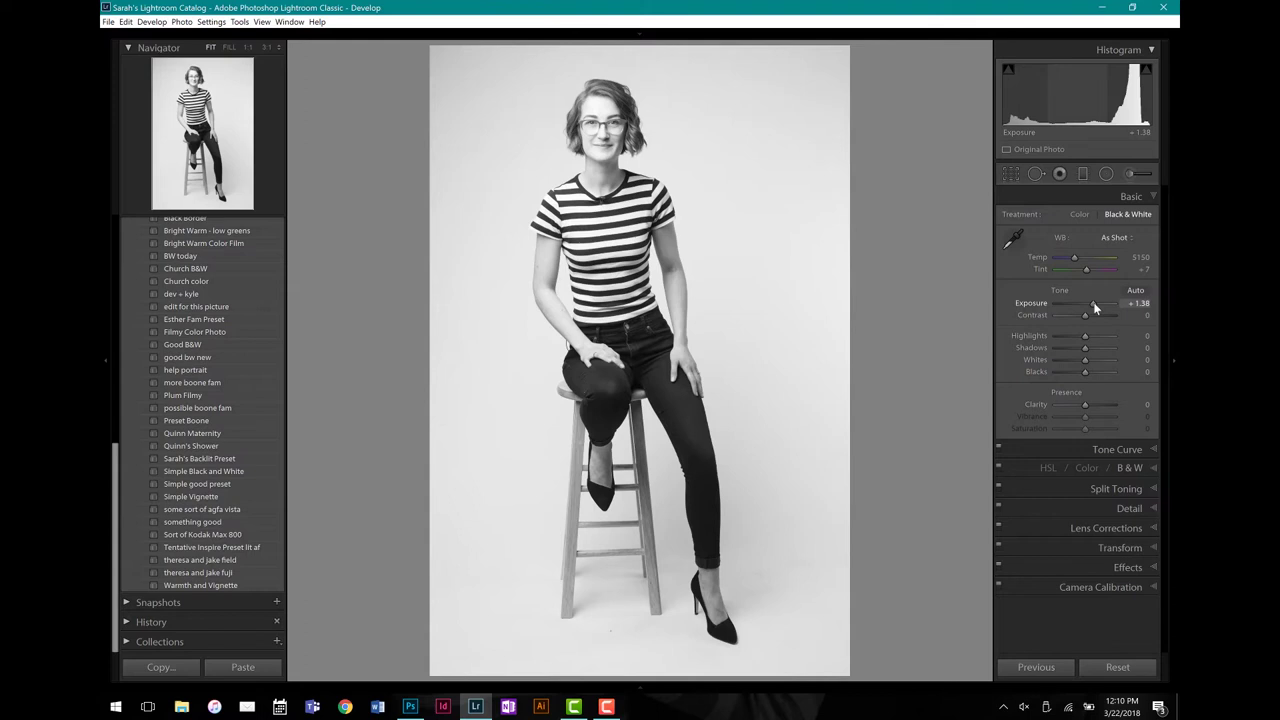
left_click_drag(1094, 303, 1090, 302)
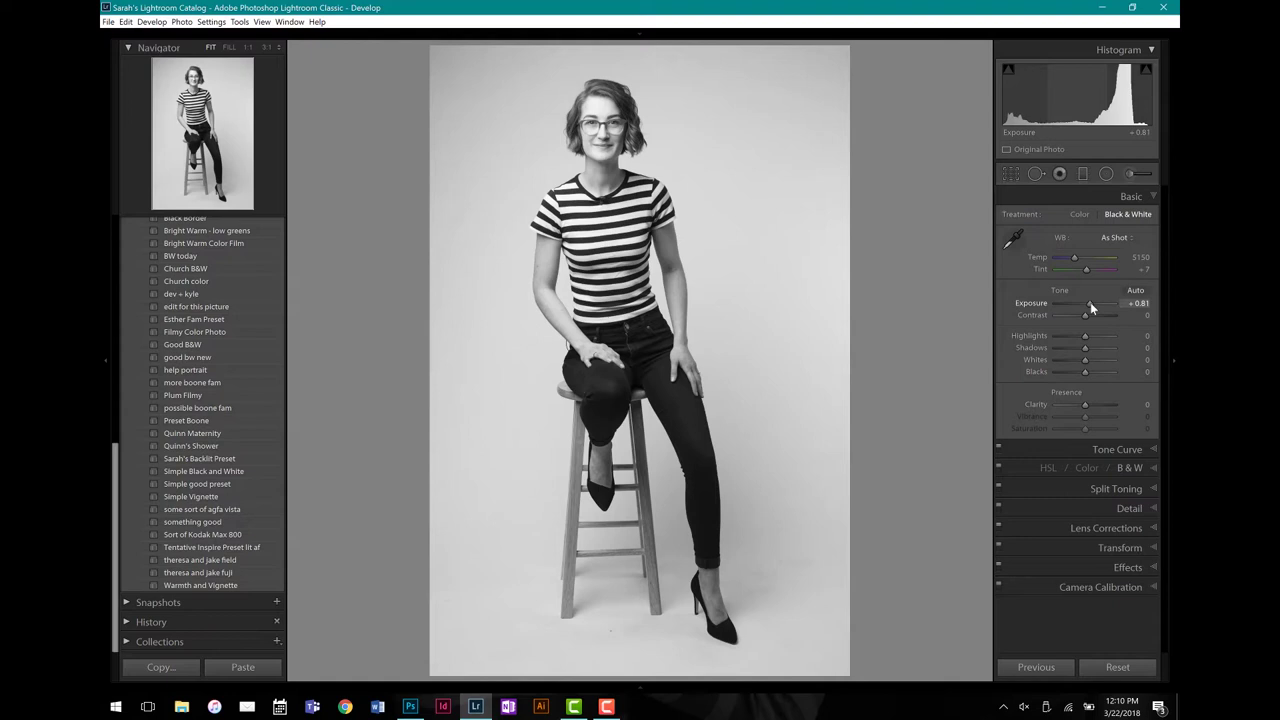
left_click_drag(1090, 302, 1090, 302)
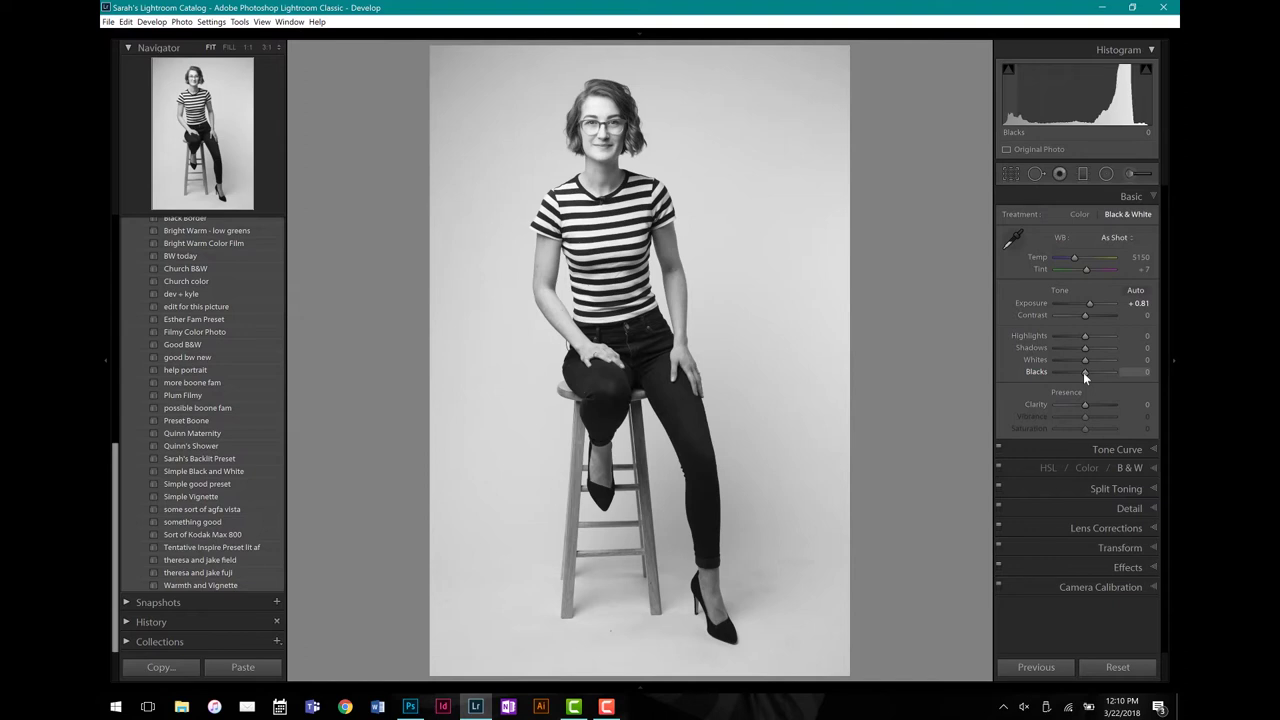
Adjust the portrait's tonal range with Blacks at −51, Highlights at −17 and Shadows at +16
left_click_drag(1083, 372, 1075, 372)
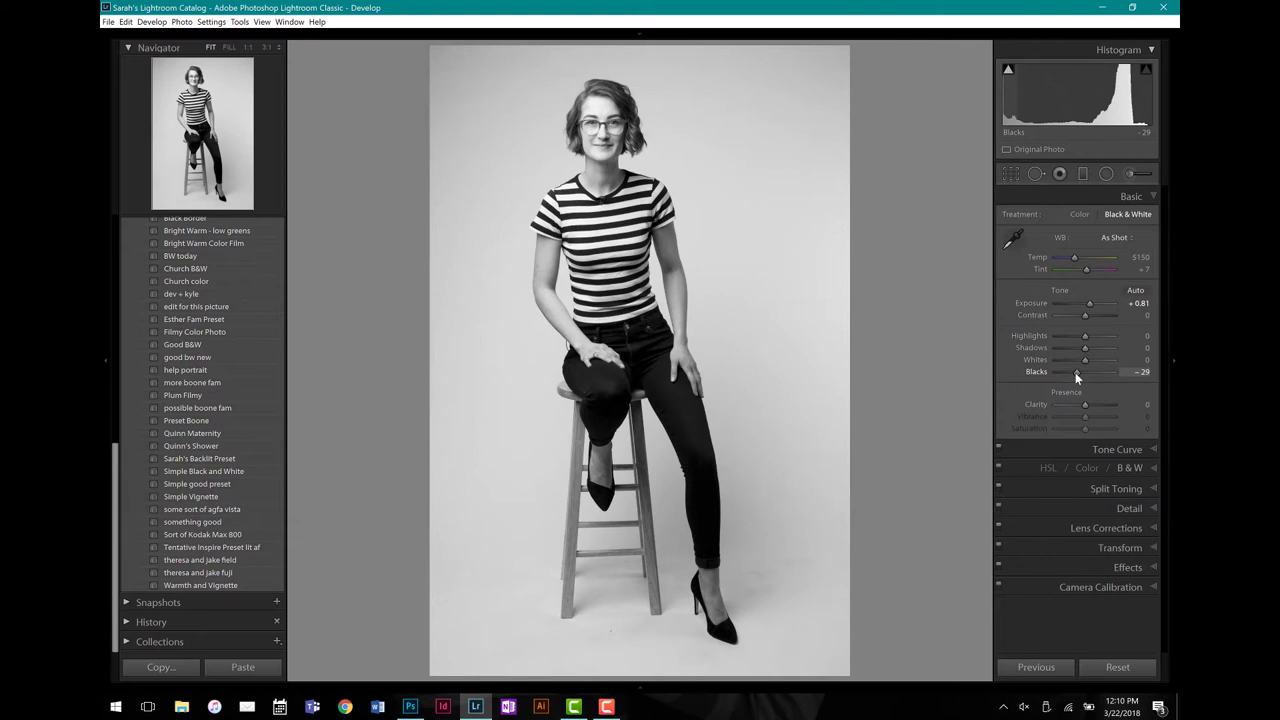
left_click_drag(1076, 374, 1070, 375)
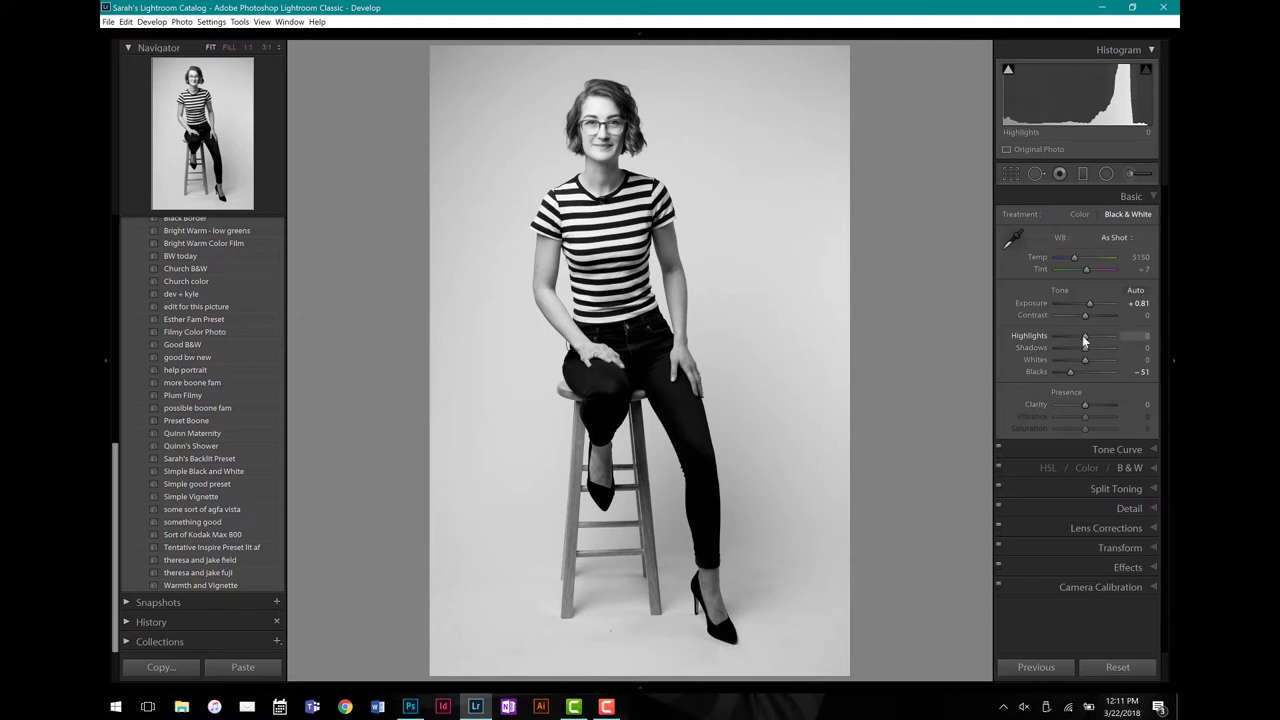
left_click_drag(1082, 335, 1077, 335)
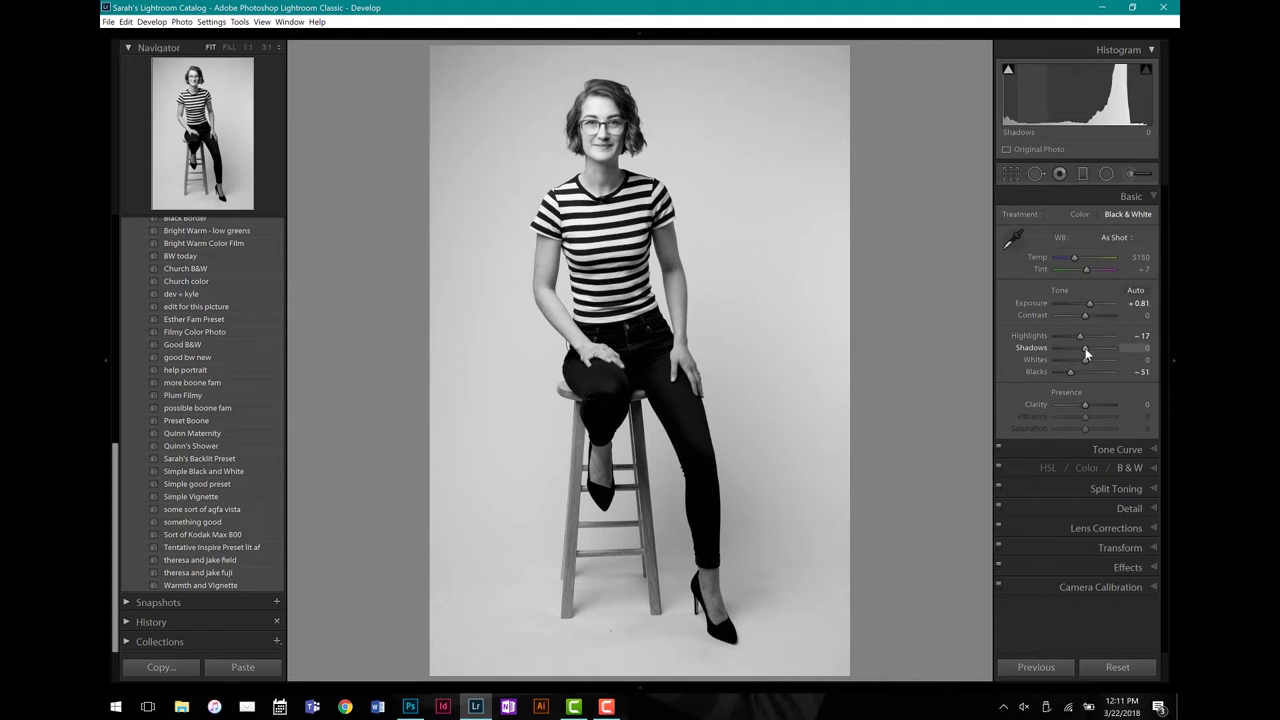
left_click_drag(1086, 347, 1089, 347)
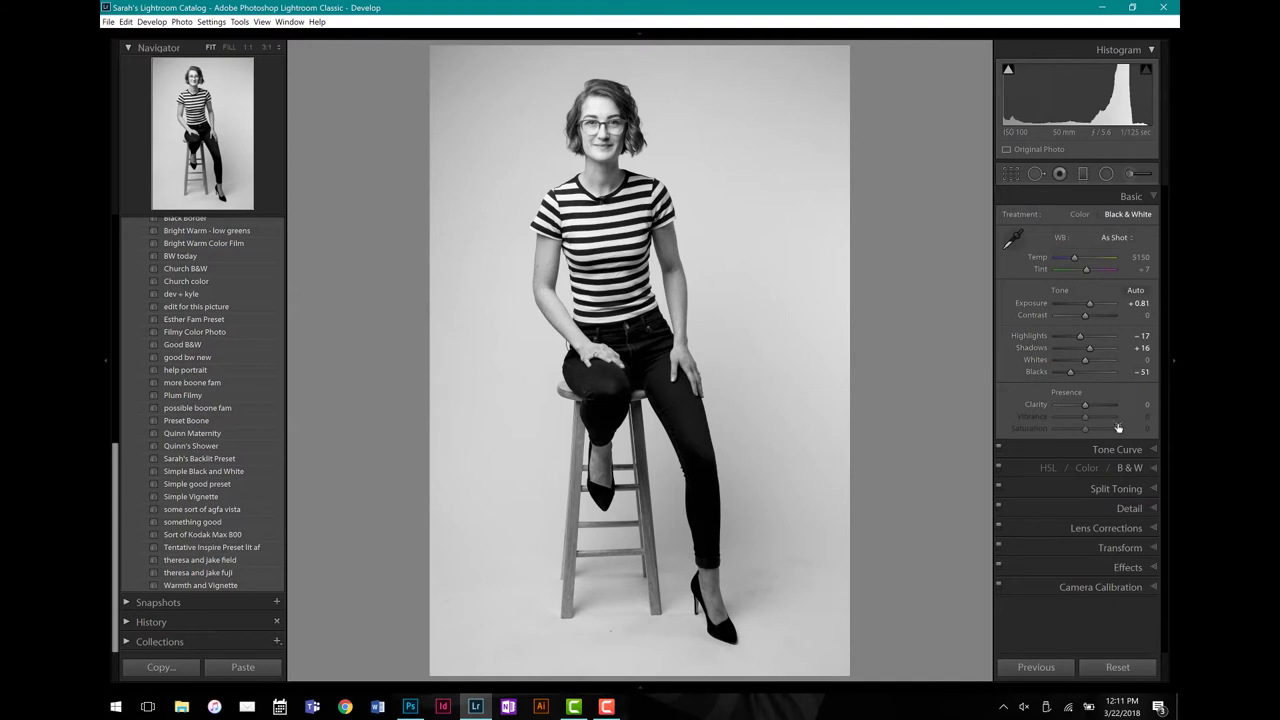
Add a point near the highlight end of the RGB tone curve and raise it slightly above the diagonal
left_click(1152, 448)
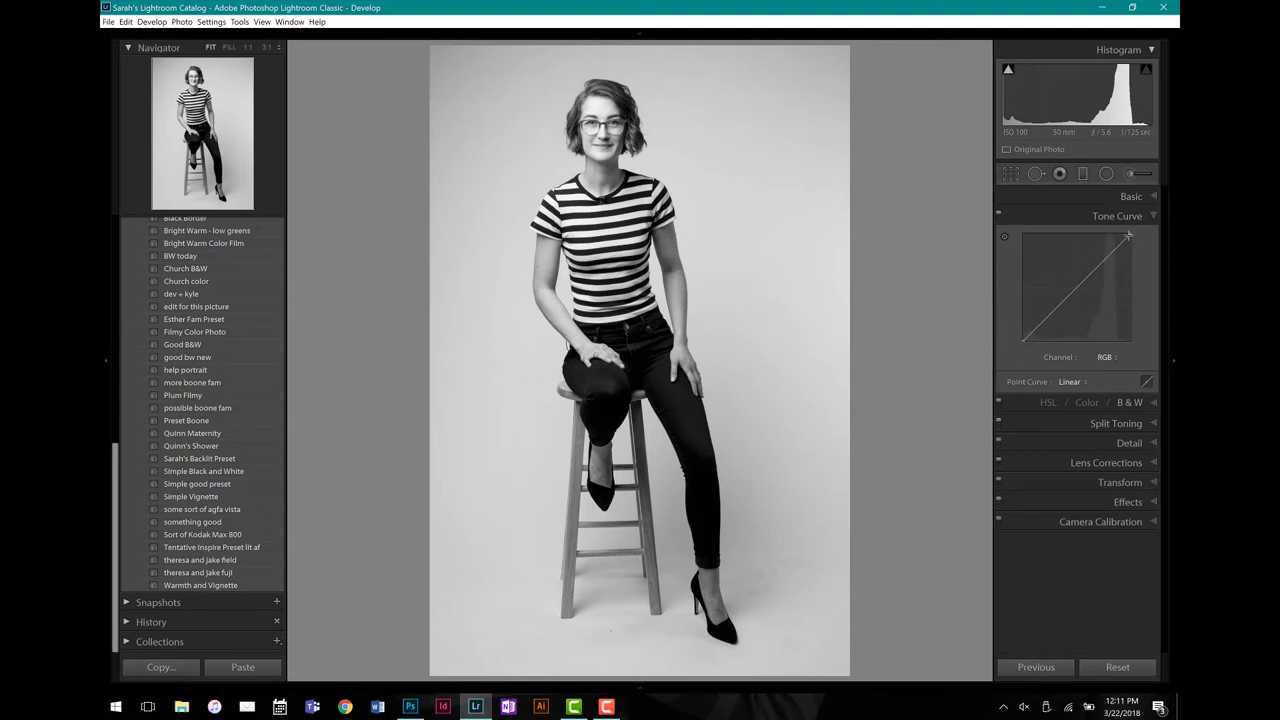
left_click_drag(1124, 240, 1121, 237)
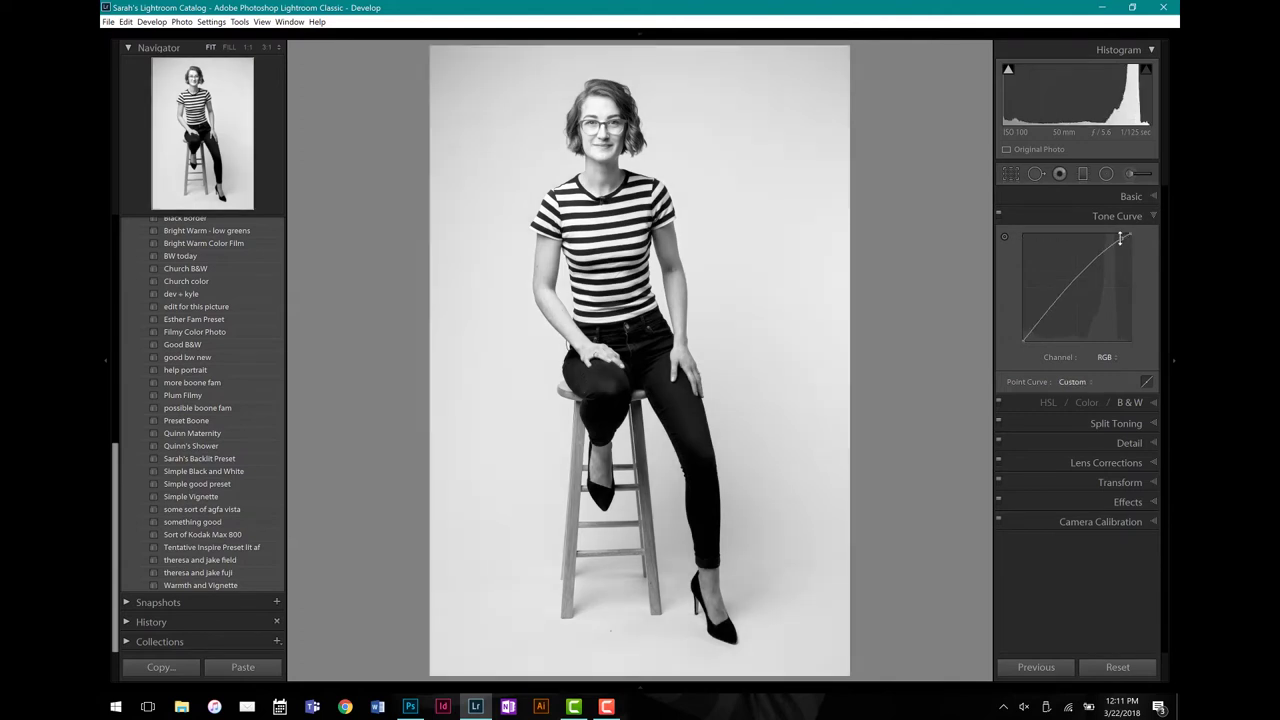
left_click_drag(1121, 237, 1120, 238)
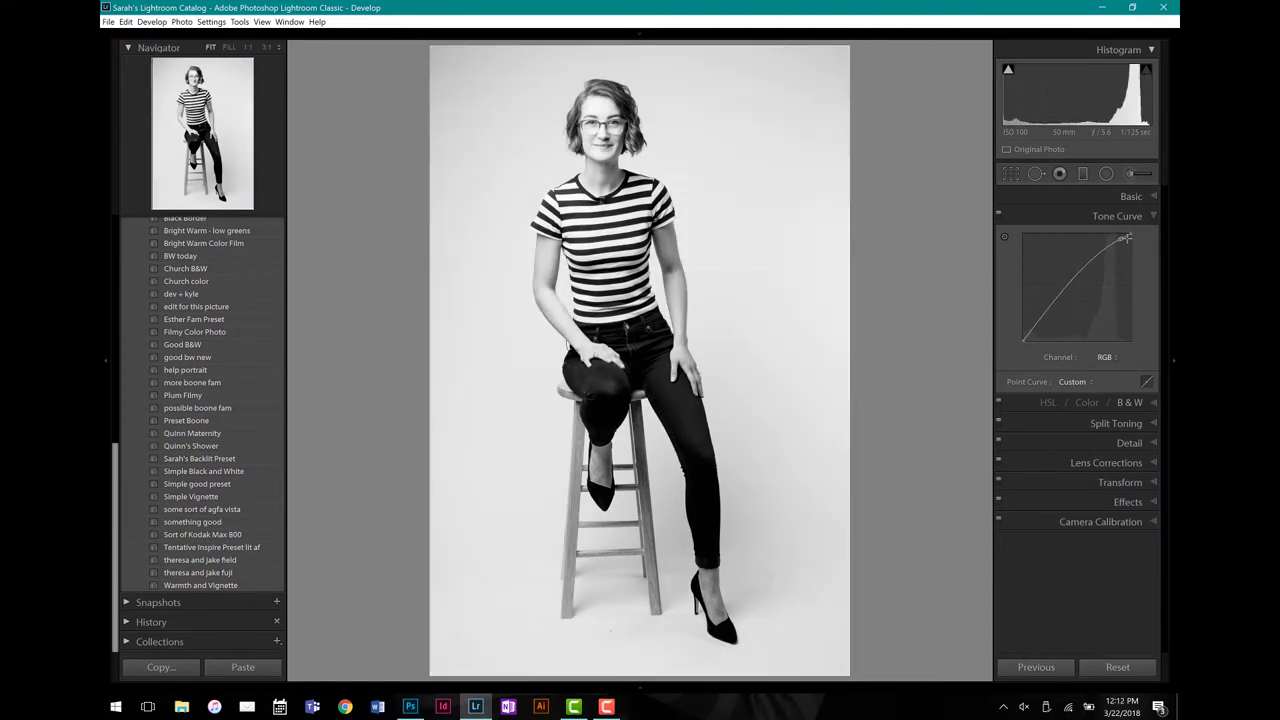
left_click_drag(1119, 238, 1119, 242)
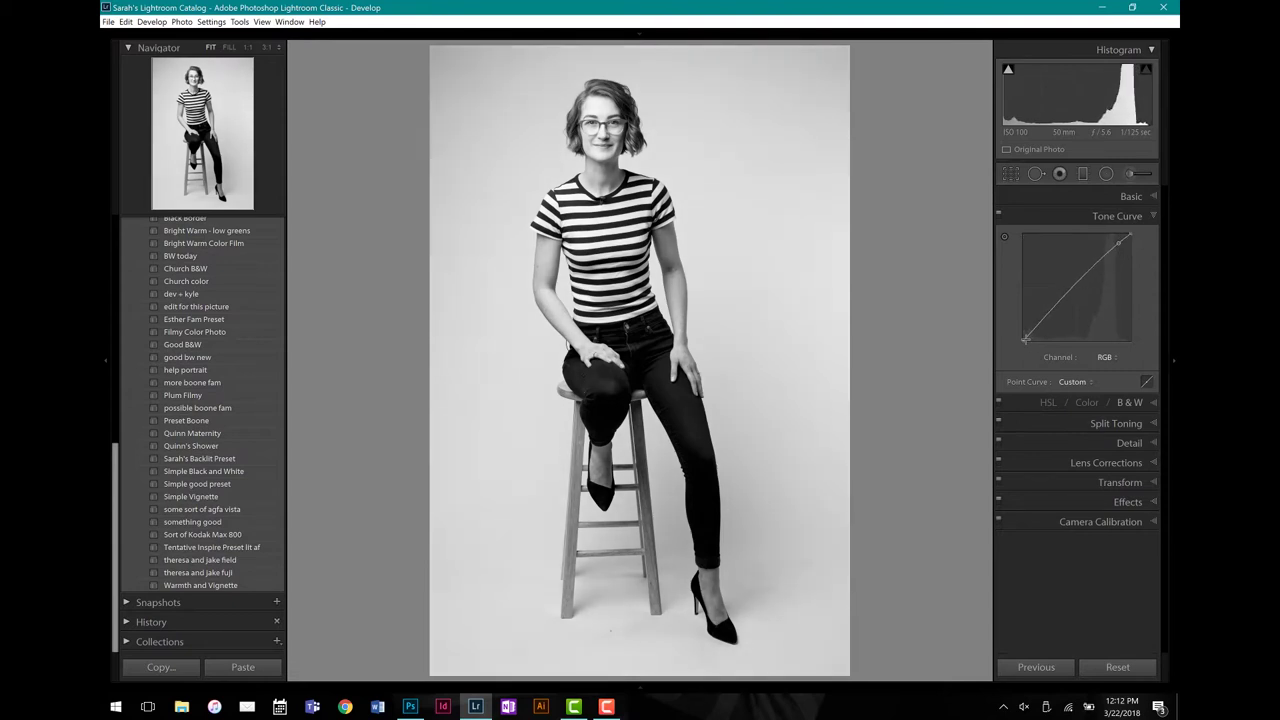
Shape the lower tone curve with a shadow point, a black point lifted to about 1.6 %, and a slightly raised midtone point
left_click_drag(1029, 334, 1029, 336)
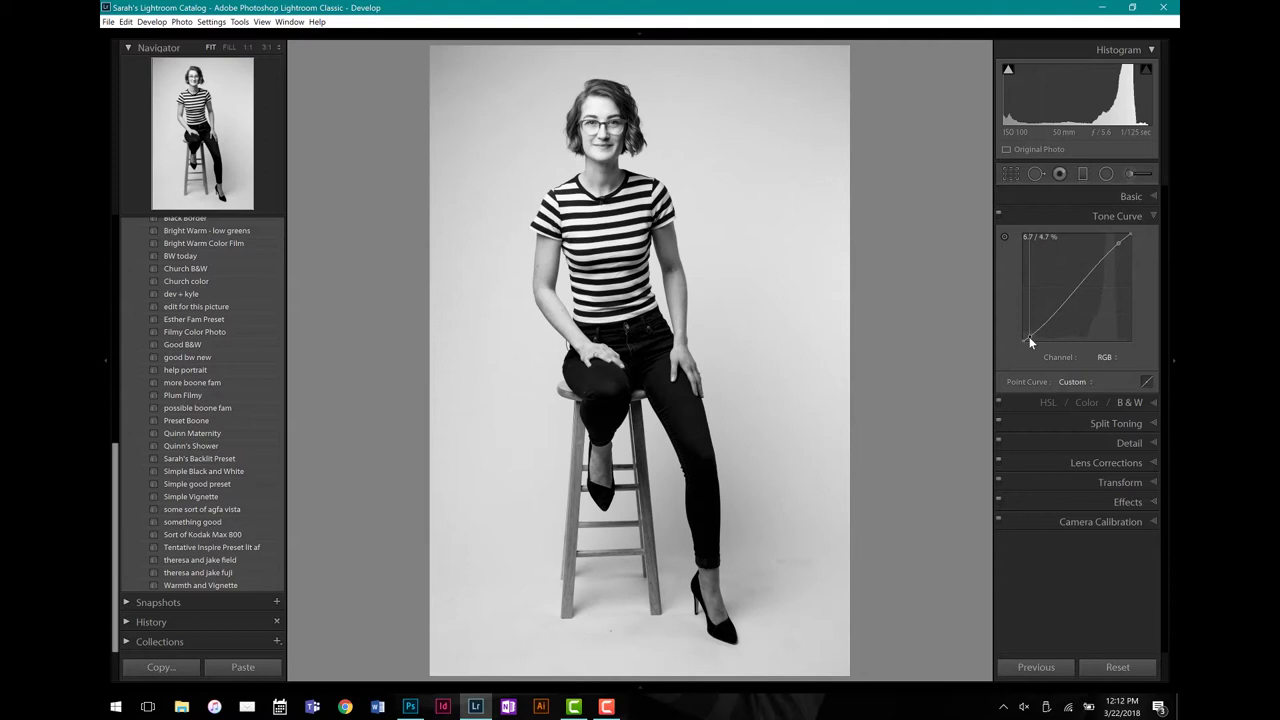
left_click_drag(1029, 336, 1022, 339)
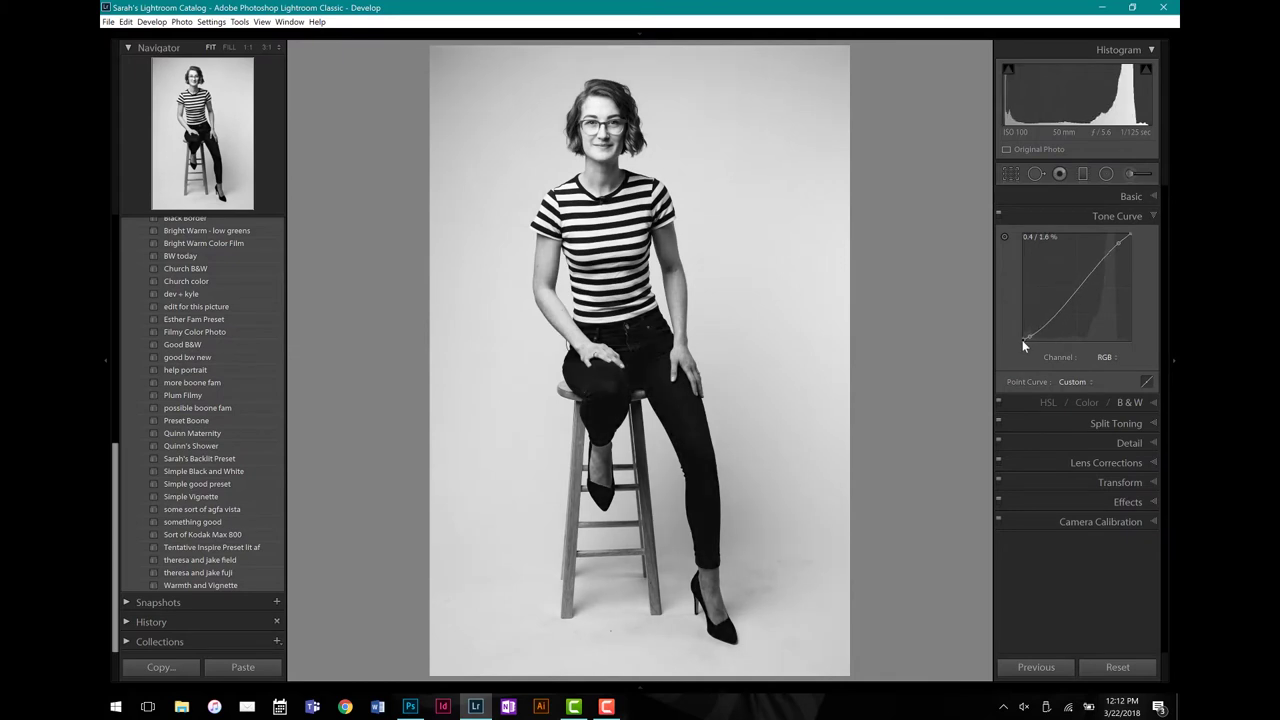
left_click_drag(1077, 290, 1074, 287)
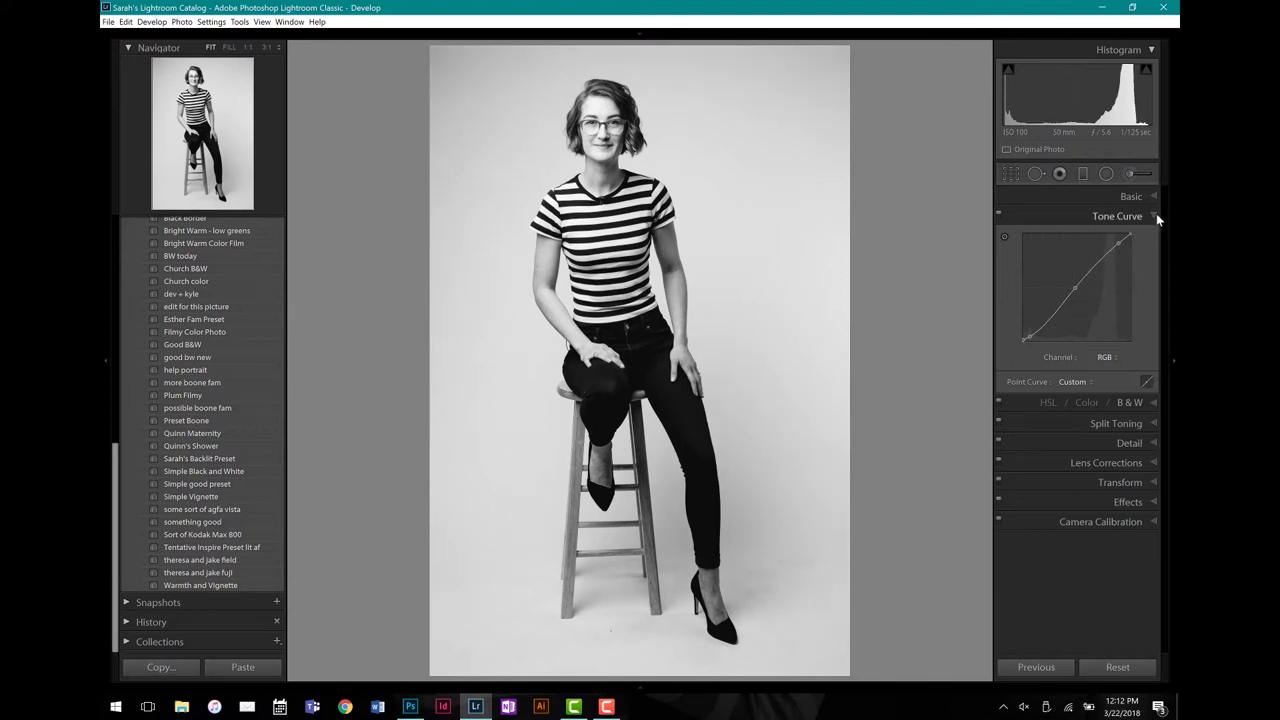
left_click(1153, 217)
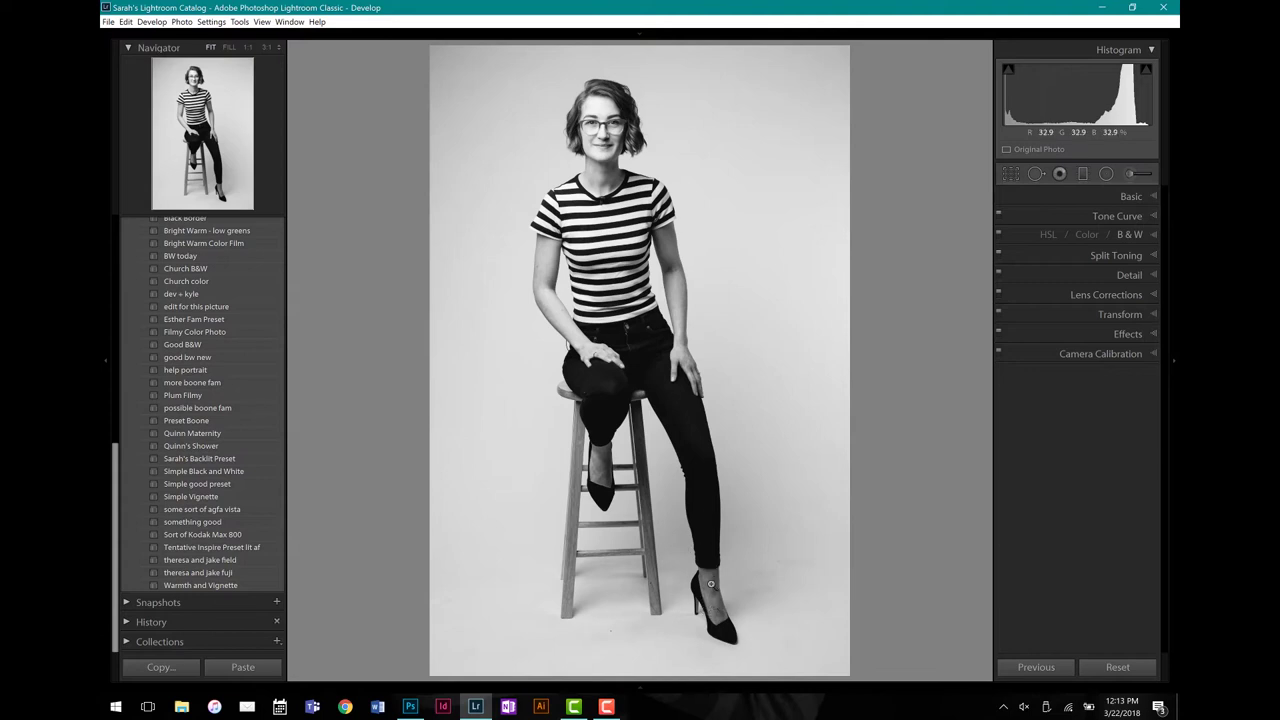
Brush a local adjustment with Exposure 0.36 and size 33 over the skin of the foot standing on the floor
left_click(688, 456)
left_click(699, 548)
left_click(699, 550)
left_click(712, 587)
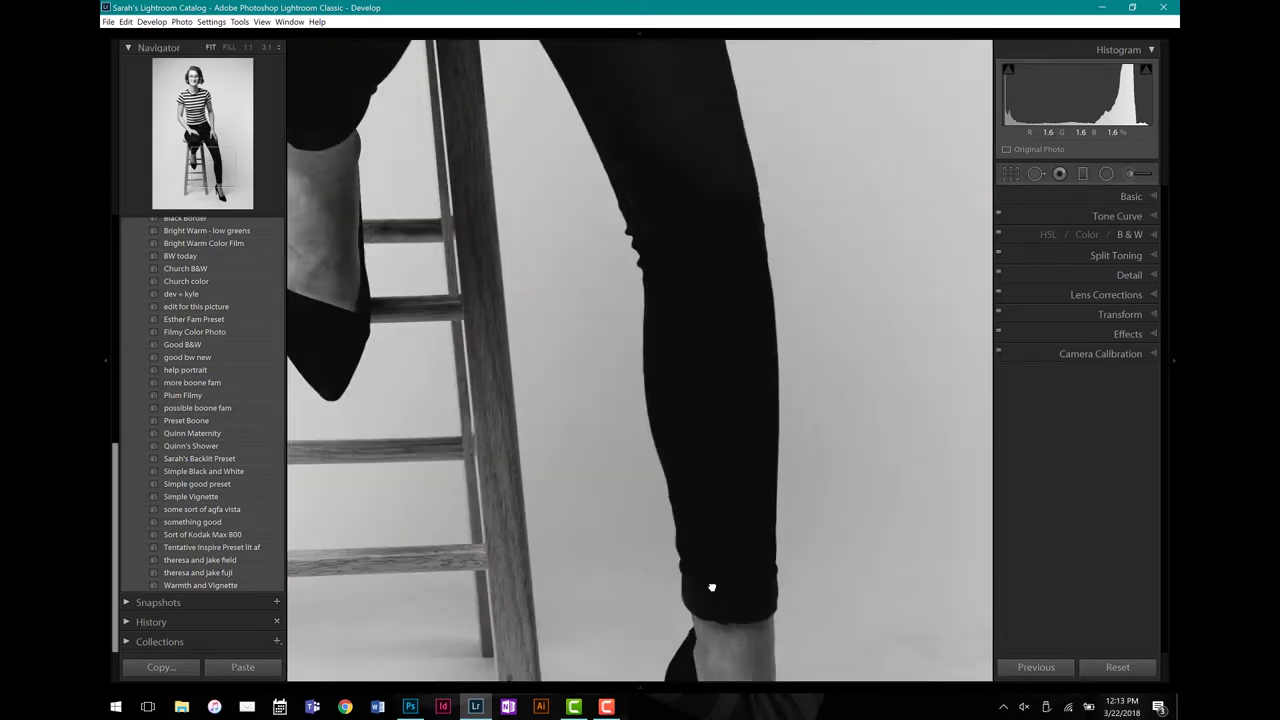
left_click(713, 605)
left_click_drag(713, 605, 597, 400)
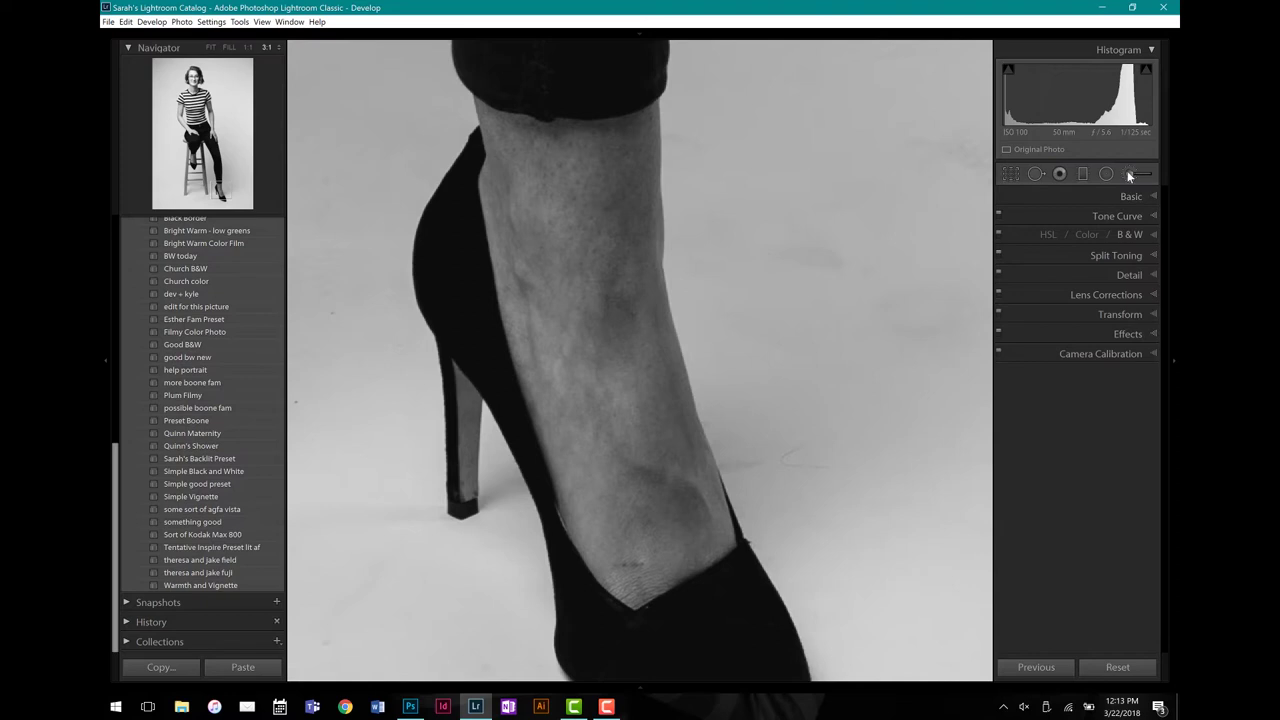
left_click(1130, 173)
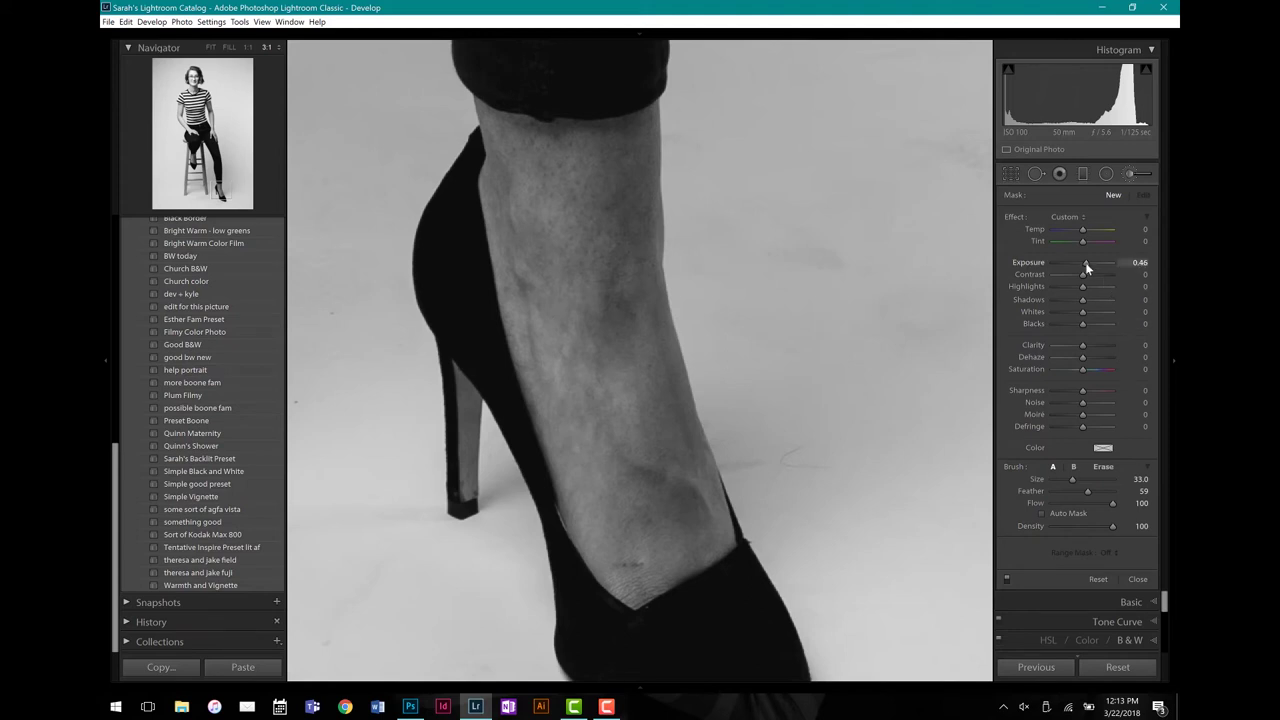
left_click_drag(1085, 262, 1084, 262)
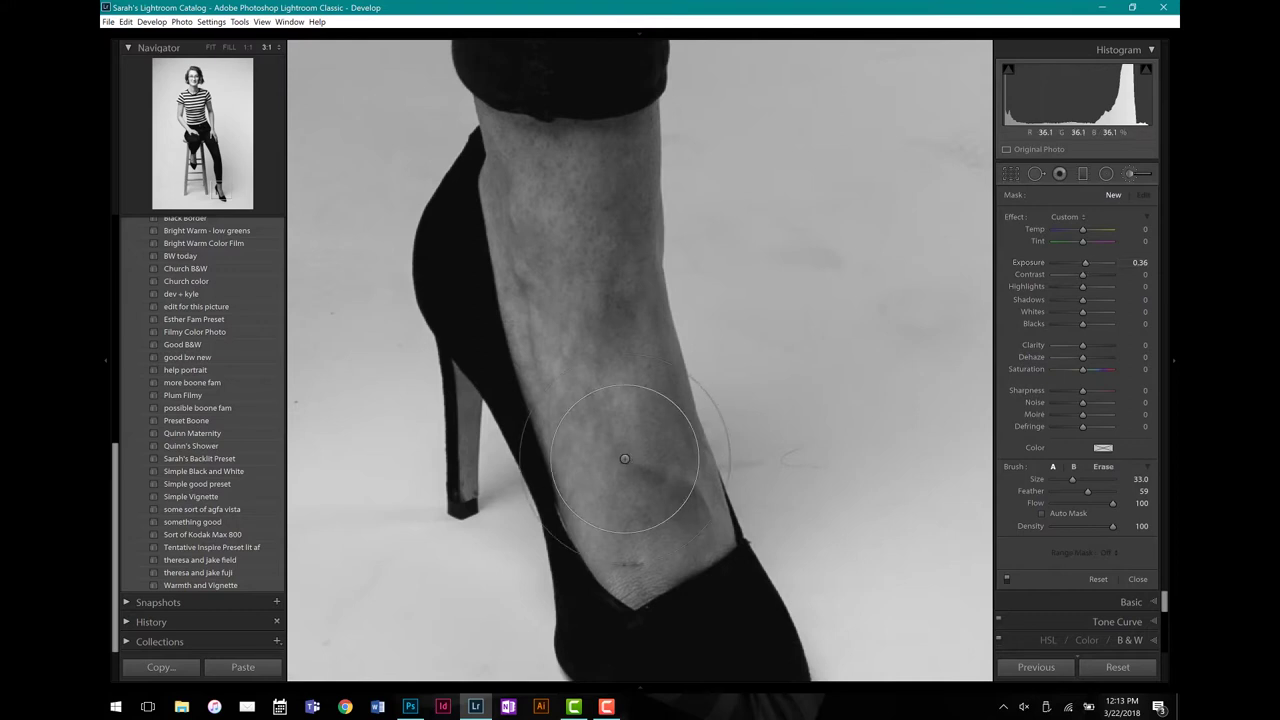
mouse_move(615, 471)
left_mouse_down()
mouse_move(640, 500)
mouse_move(655, 460)
mouse_move(557, 214)
mouse_move(571, 229)
mouse_move(600, 220)
mouse_move(603, 249)
mouse_move(614, 186)
mouse_move(591, 271)
mouse_move(643, 443)
mouse_move(635, 415)
mouse_move(737, 509)
mouse_move(745, 450)
left_mouse_up()
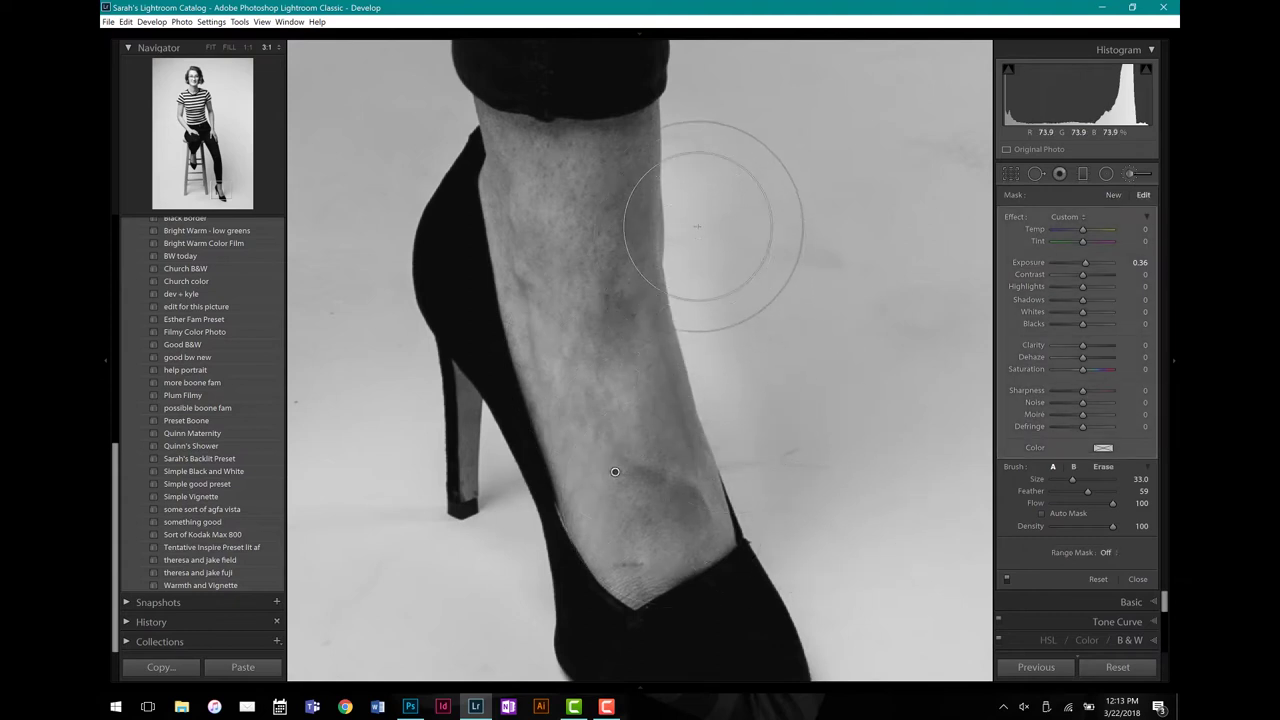
Erase the brush spill beside the ankle and brighten the skin of the raised foot with the same brush adjustment
key("alt")
mouse_move(773, 450)
left_mouse_down()
mouse_move(743, 443)
mouse_move(751, 480)
mouse_move(694, 320)
mouse_move(686, 171)
mouse_move(686, 334)
mouse_move(692, 250)
left_mouse_up()
left_click_drag(221, 194, 197, 163)
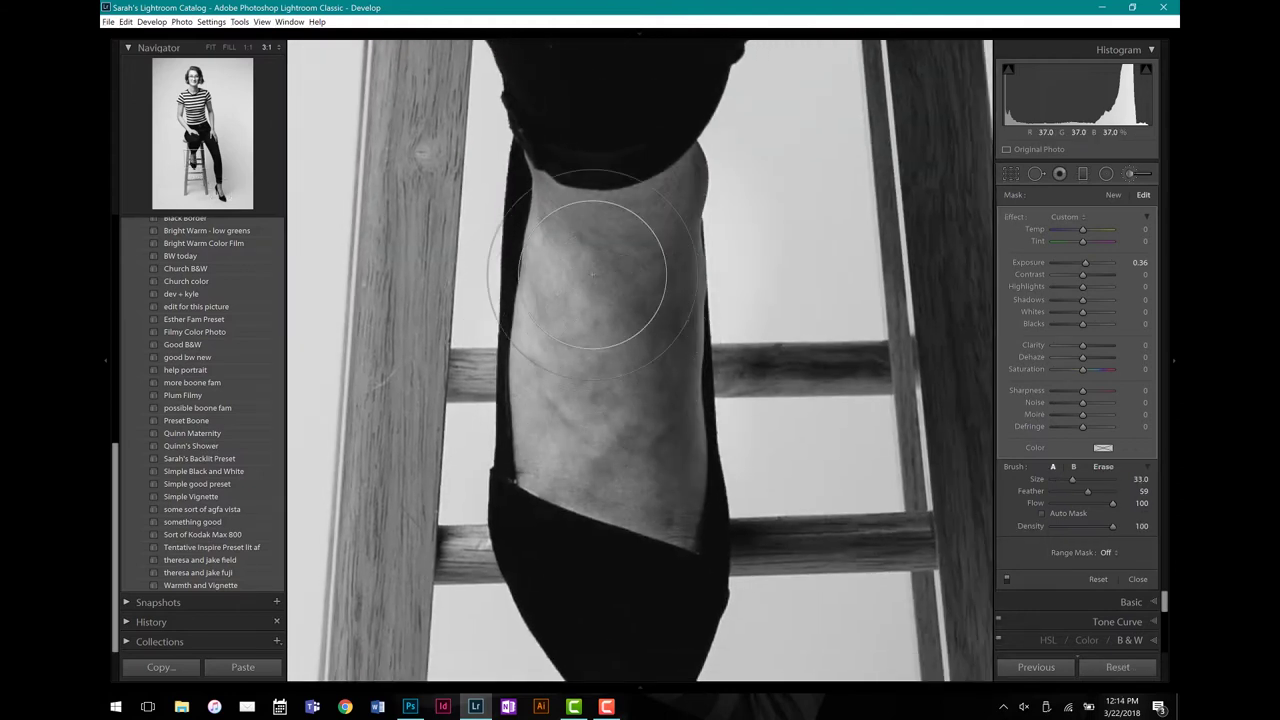
key("alt")
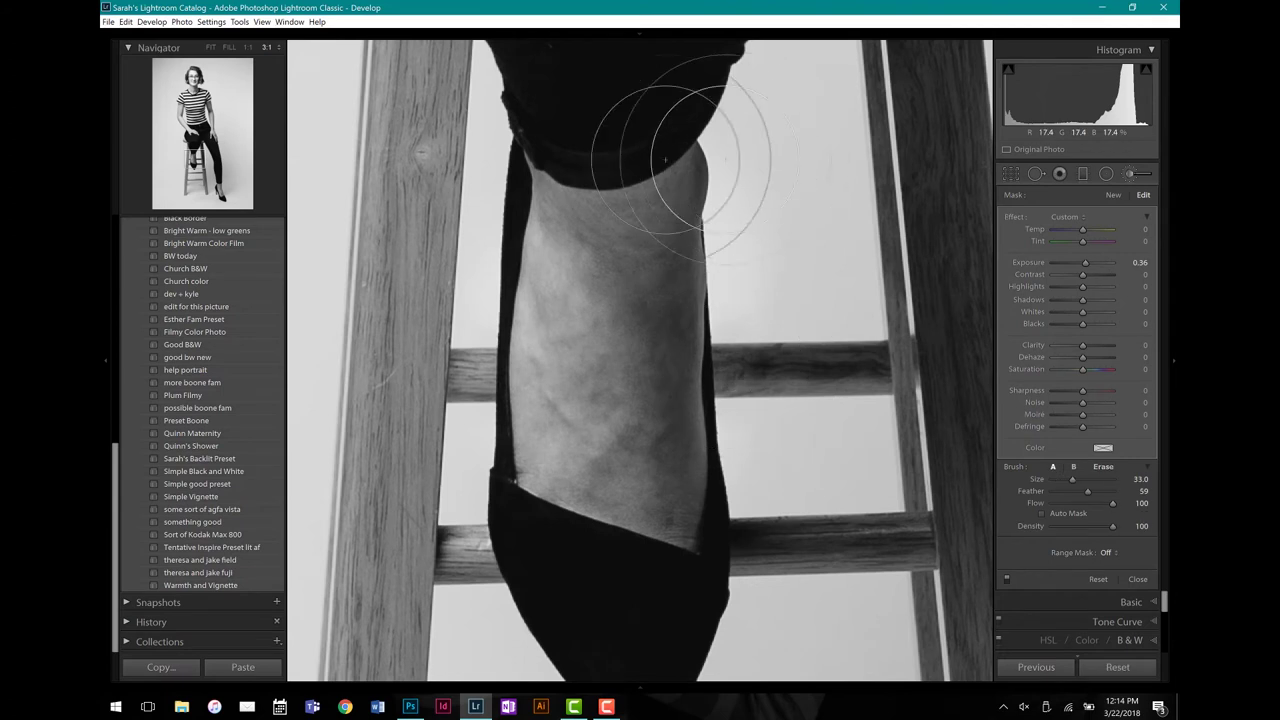
Add a new brush adjustment with Exposure −0.23 and paint it over the bright forehead
left_click_drag(184, 155, 198, 85)
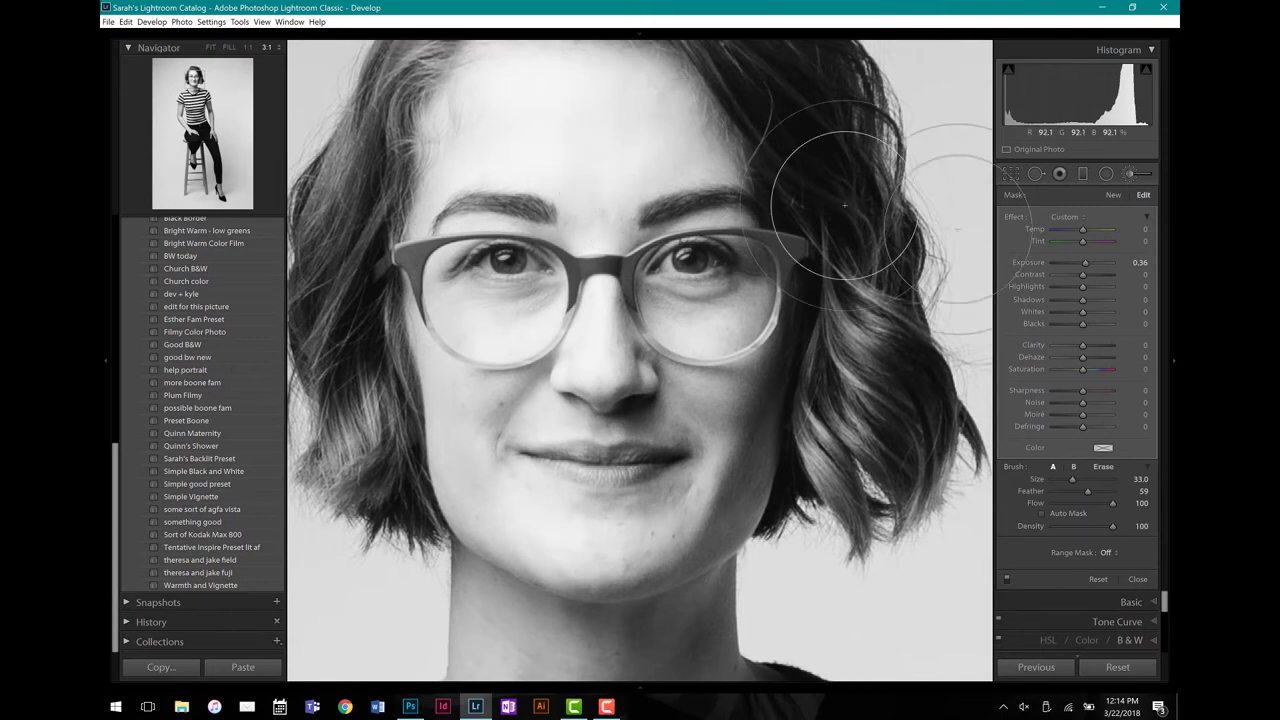
left_click(1108, 195)
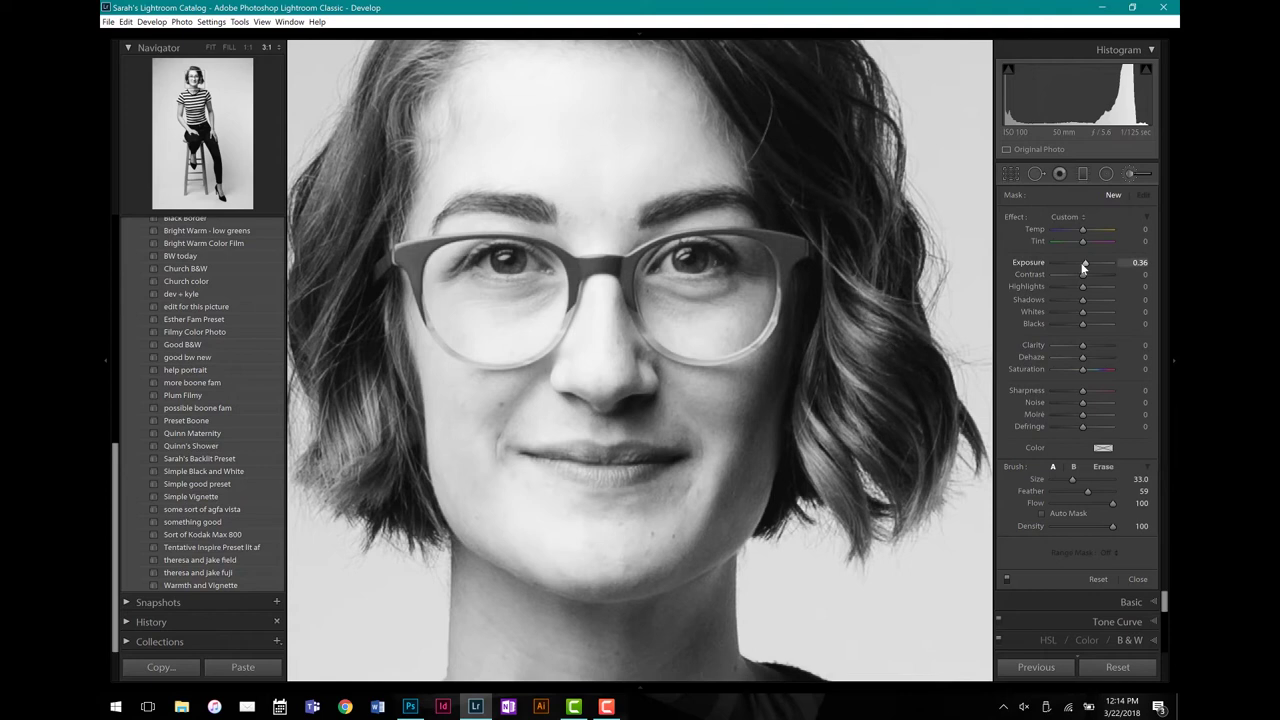
left_click(1112, 194)
left_click_drag(1076, 260, 1081, 262)
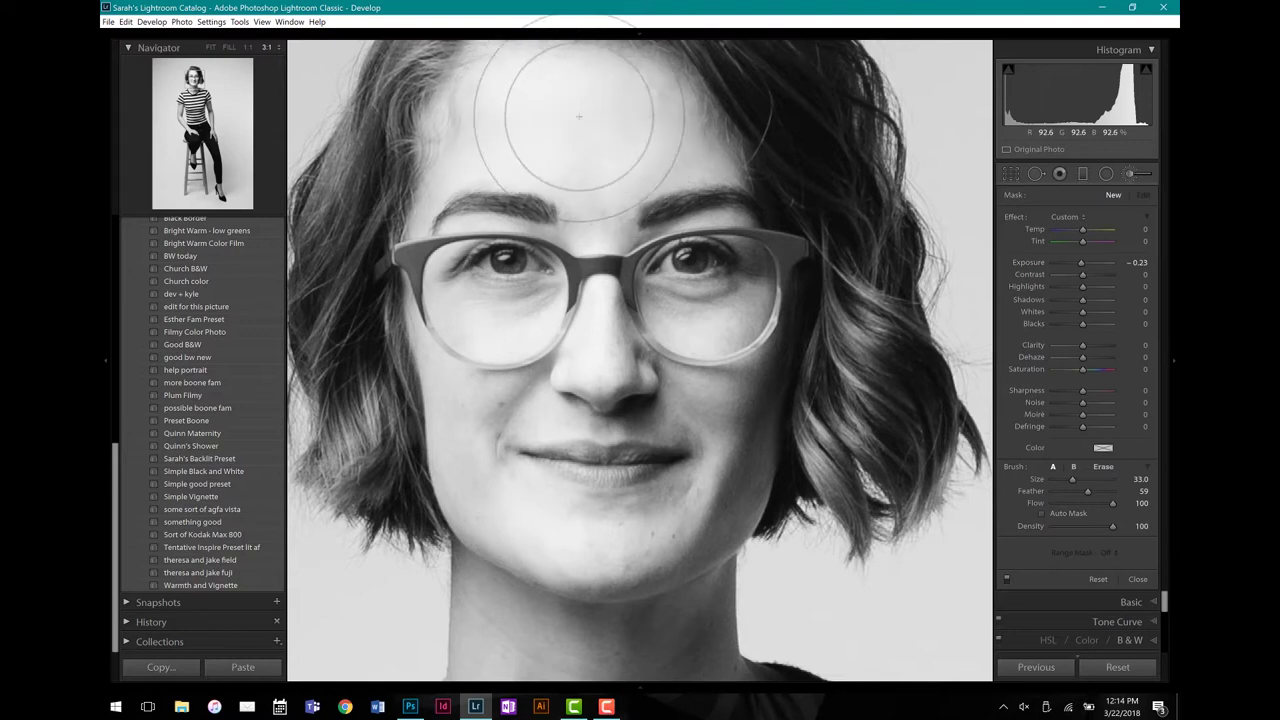
mouse_move(619, 117)
left_mouse_down()
mouse_move(529, 109)
mouse_move(563, 120)
mouse_move(546, 146)
mouse_move(565, 142)
left_mouse_up()
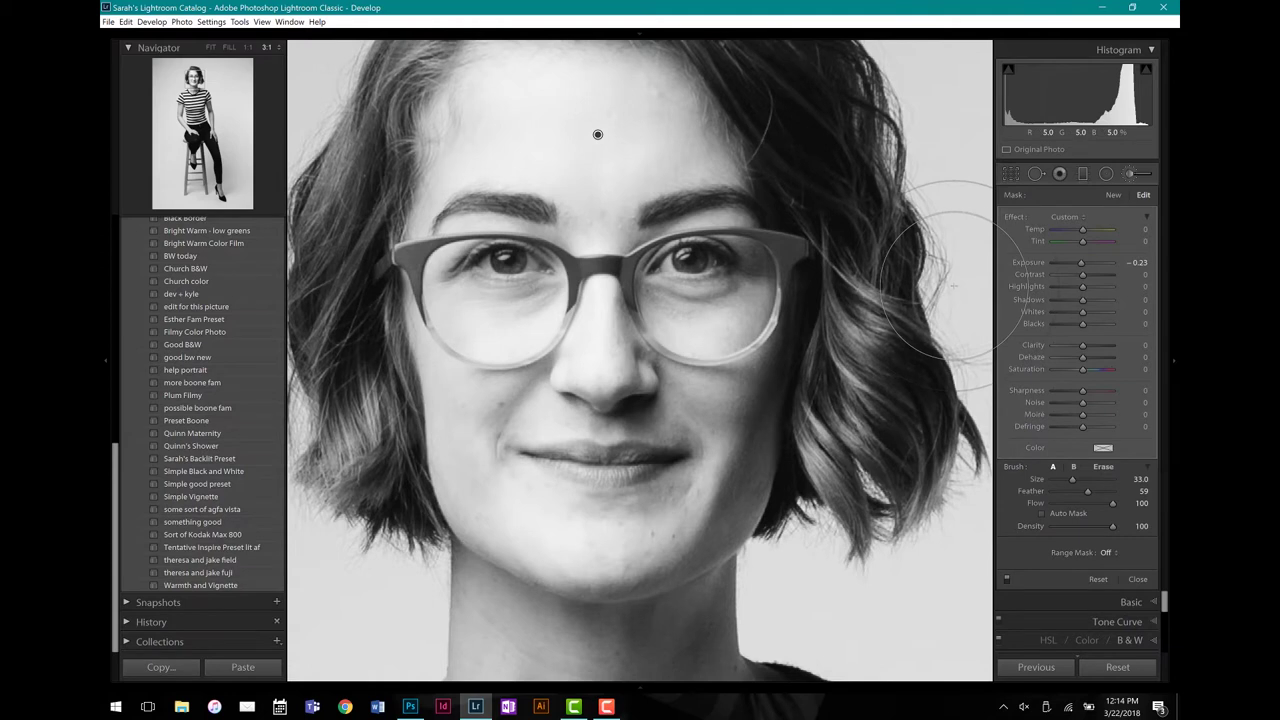
Add another brush adjustment on the hair beside the face with Exposure 0.41 and Contrast 17, then finish local brushing
left_click(1112, 196)
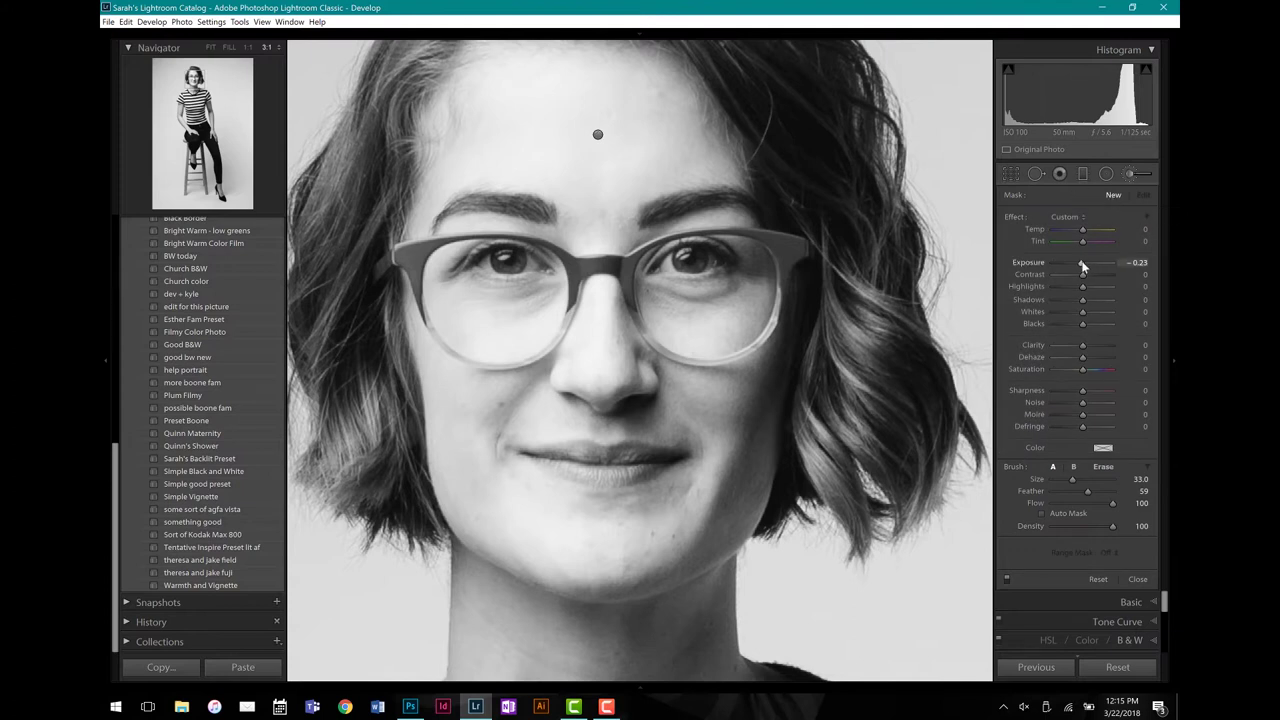
left_click_drag(1084, 261, 1086, 261)
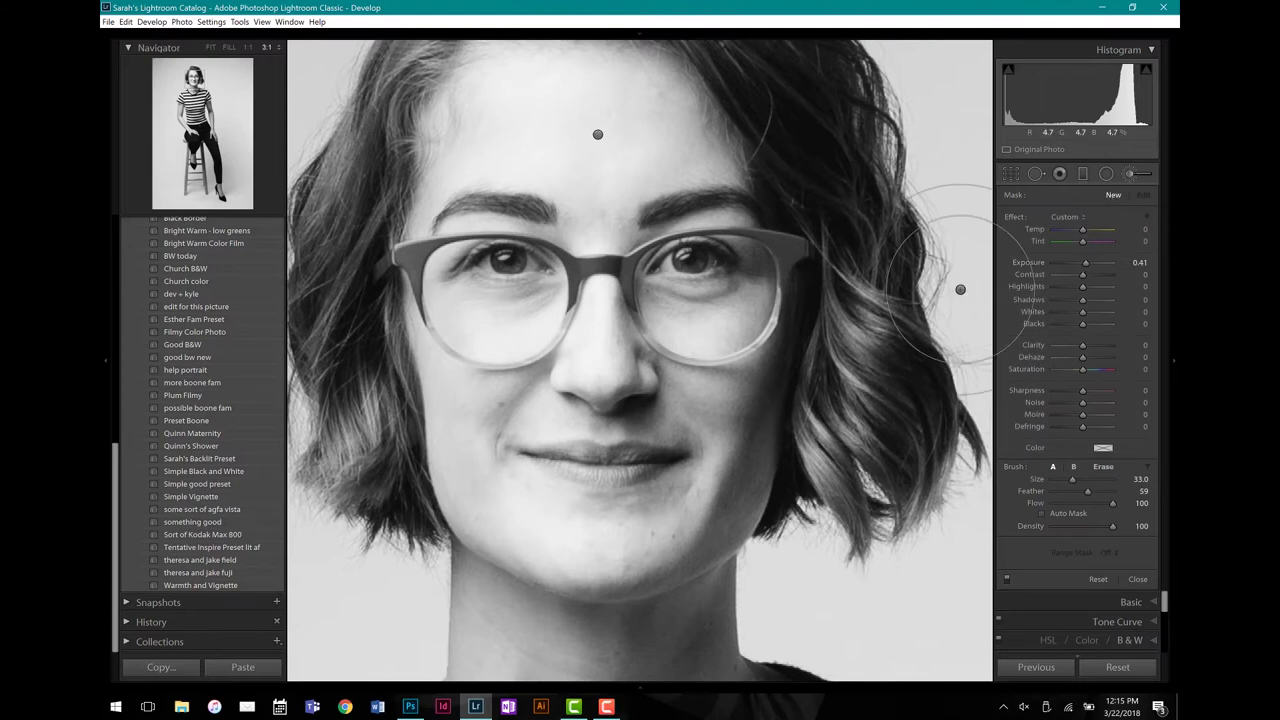
left_click(909, 264)
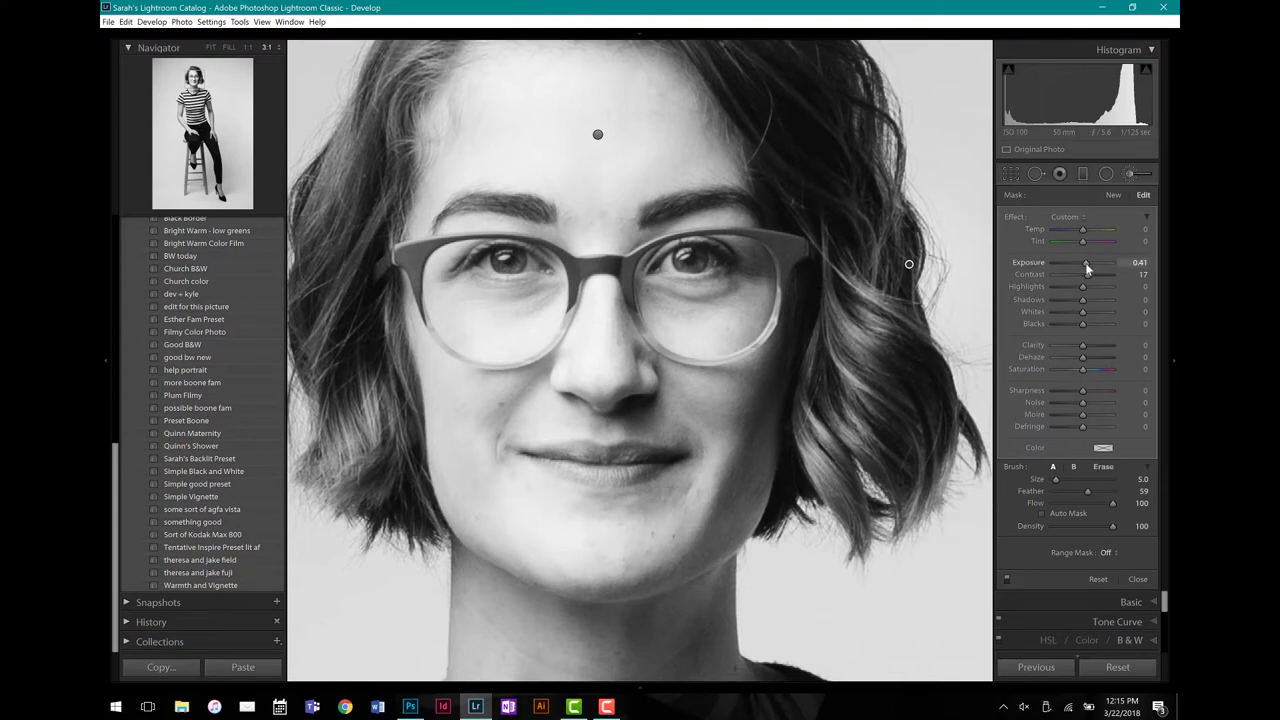
left_click_drag(1088, 263, 1087, 263)
left_click(1127, 175)
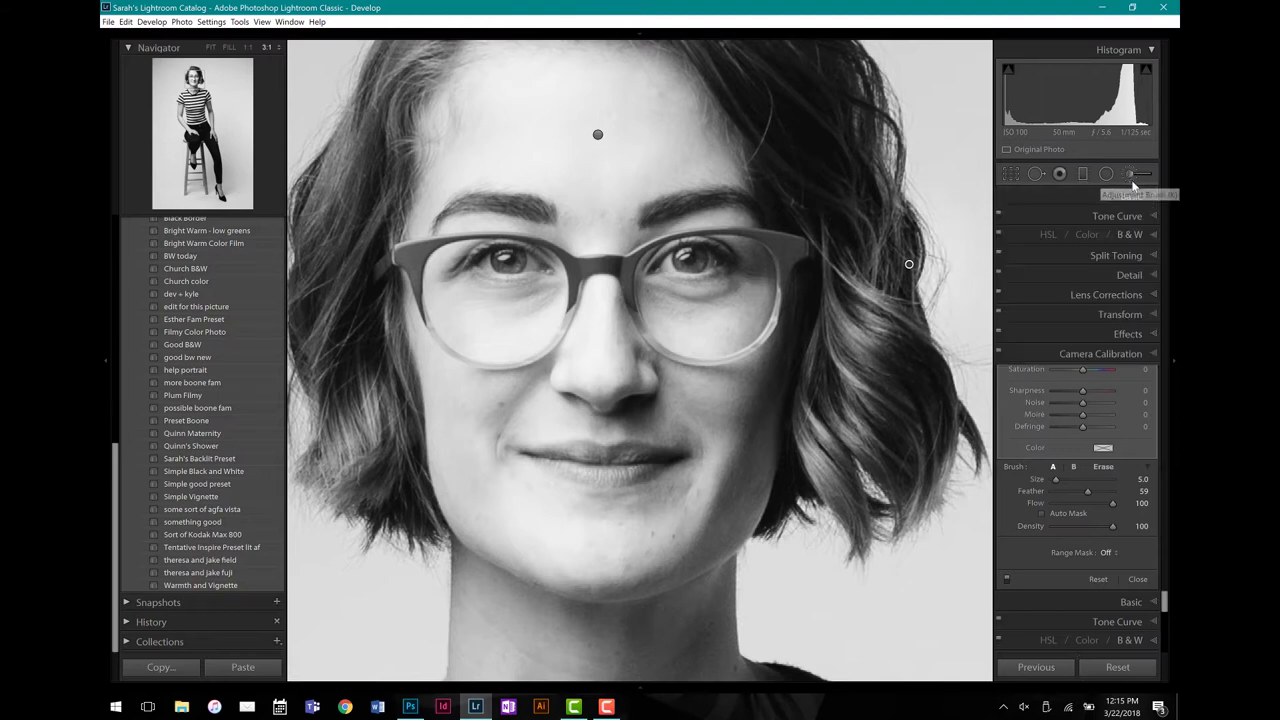
left_click(542, 332)
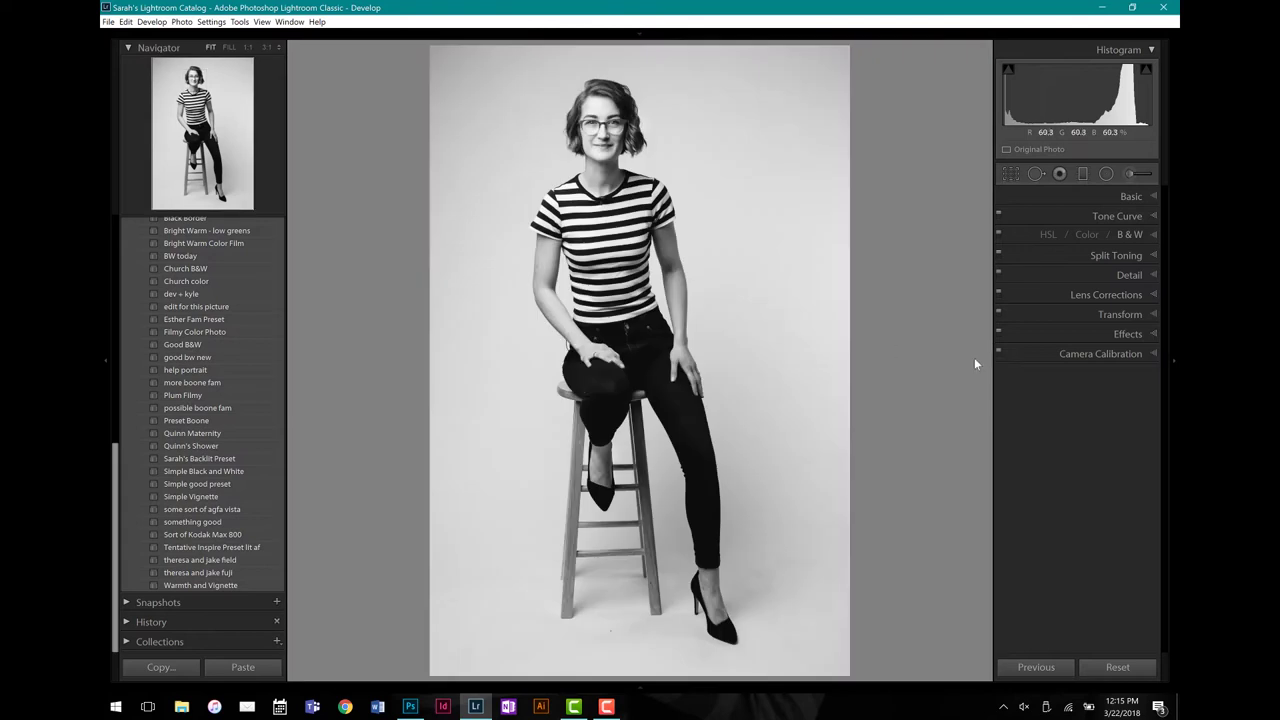
Compare the full portrait with the local brush adjustments turned off and on
left_click(1129, 173)
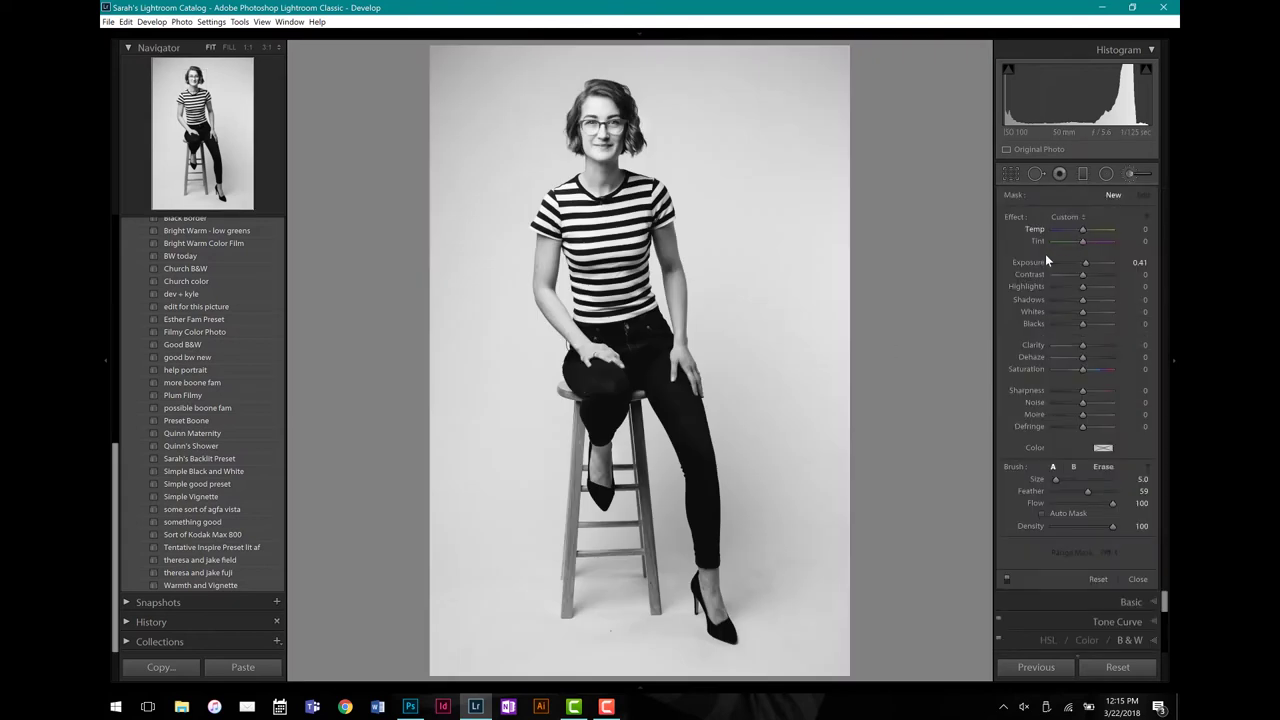
left_click(1007, 580)
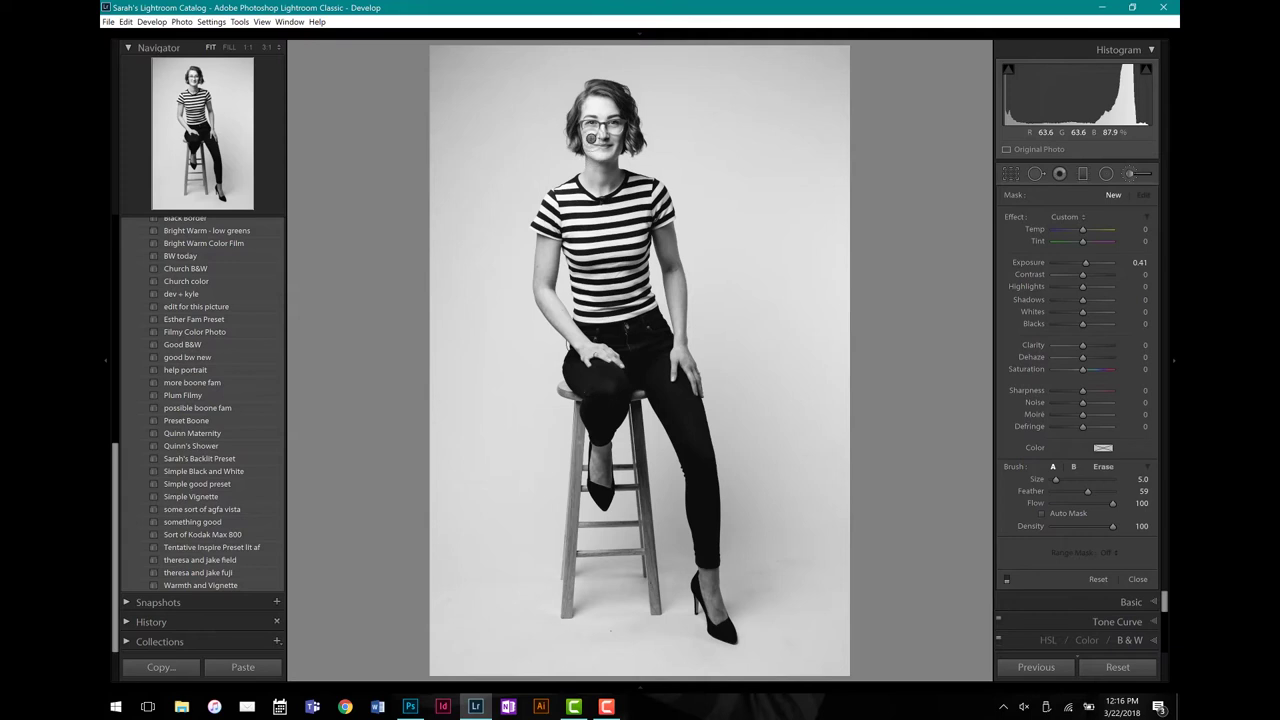
left_click(1006, 581)
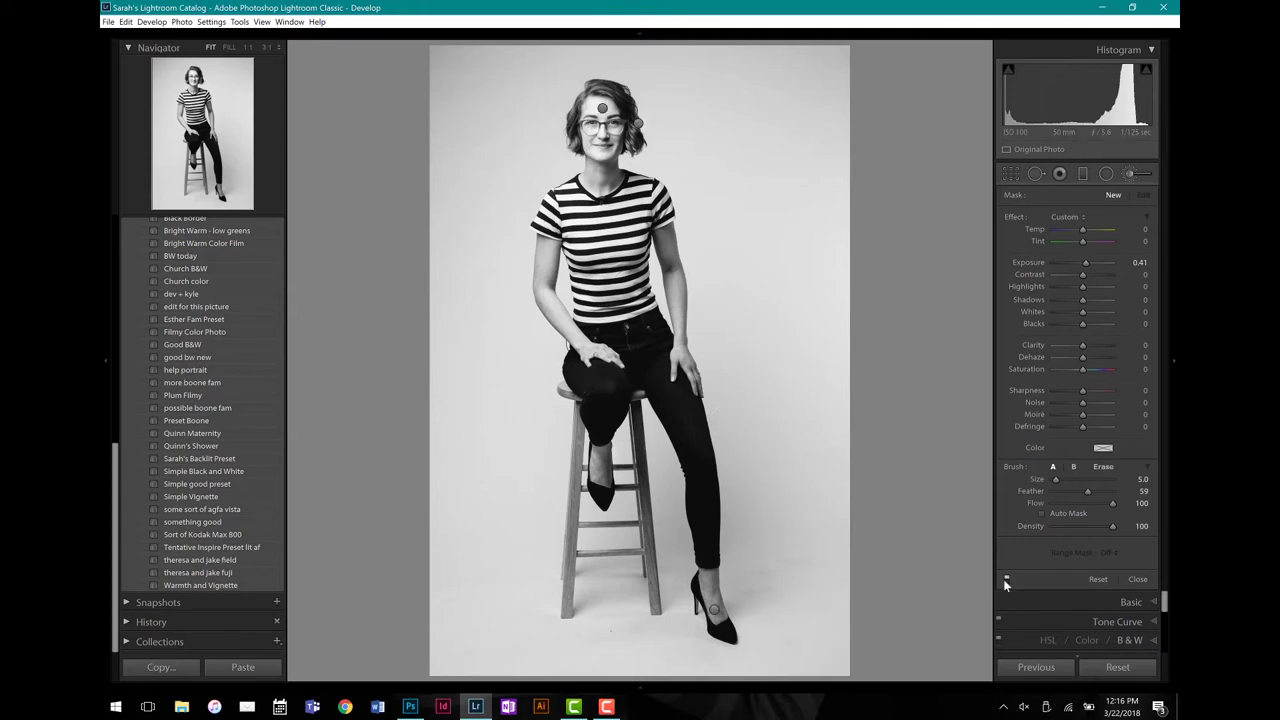
left_click(715, 594)
key("ctrl+z")
left_click(1133, 176)
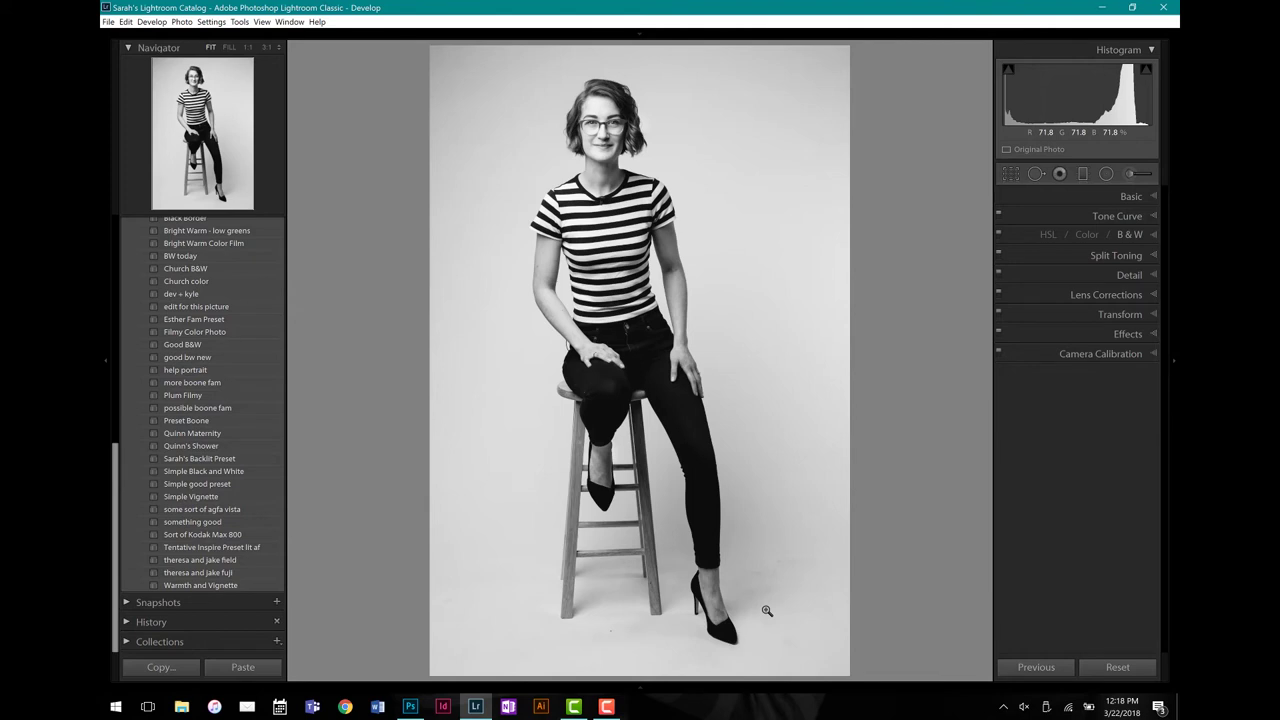
Open the portrait in Adobe Photoshop CC 2018 for editing and duplicate its Background layer
left_click(182, 22)
mouse_move(174, 79)
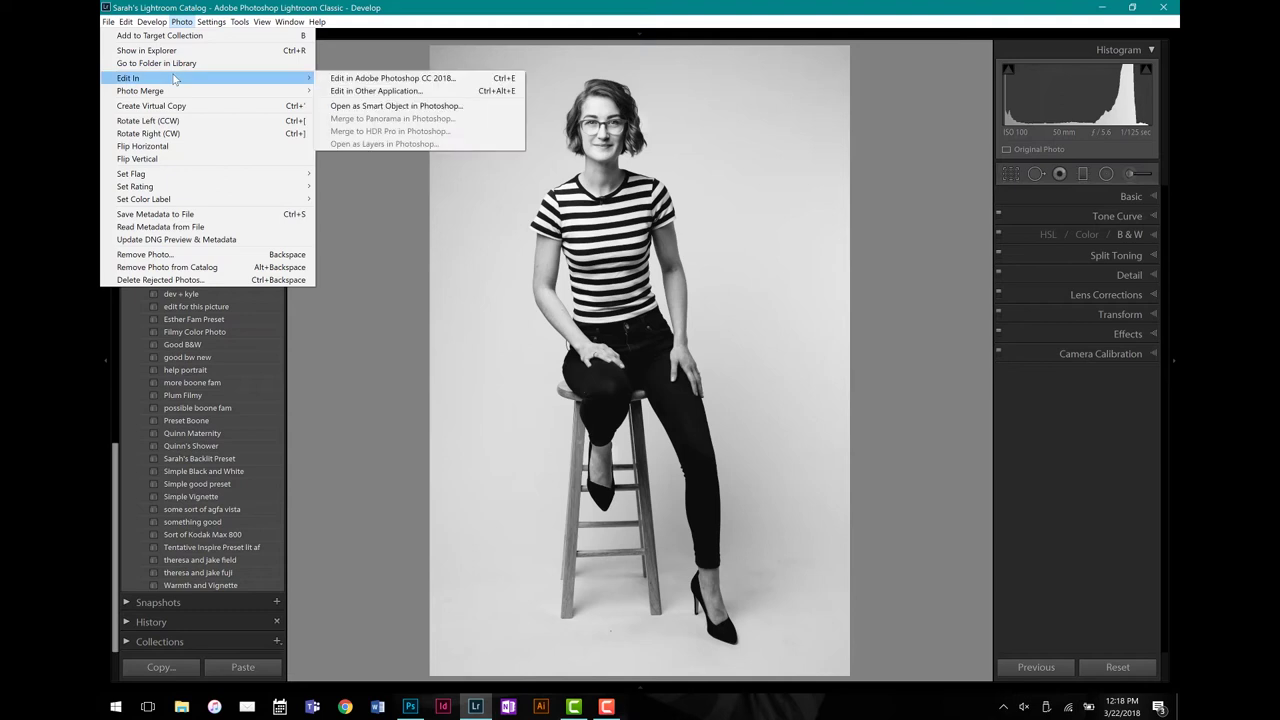
left_click(412, 82)
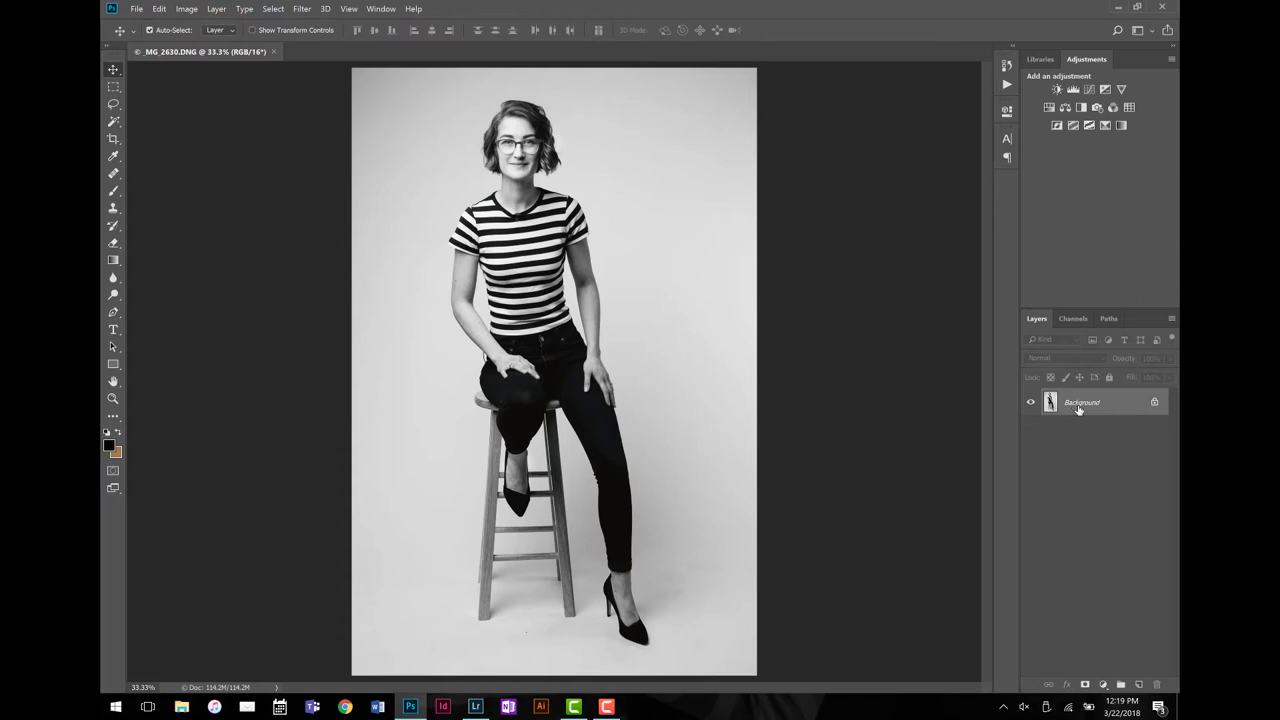
left_click_drag(1078, 408, 1140, 684)
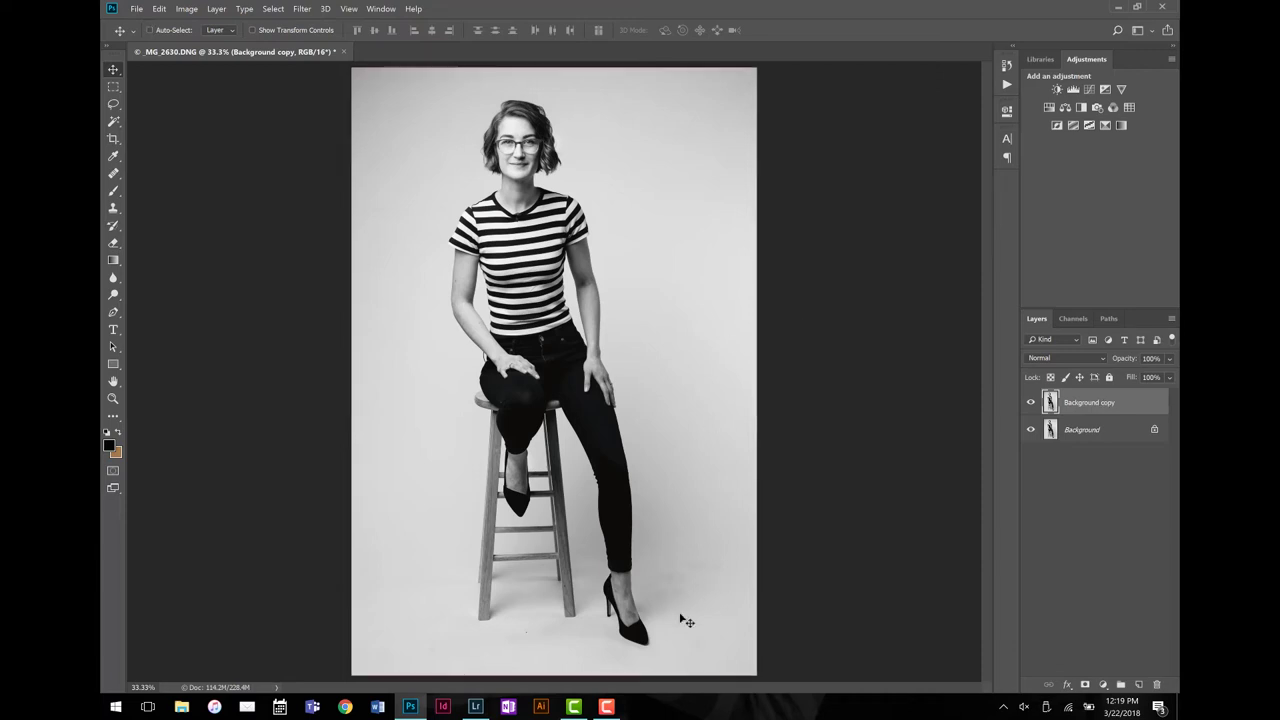
Clone clean backdrop over the floor smudges beside the front shoe using the Clone Stamp at brush size 600
key("ctrl+plus")
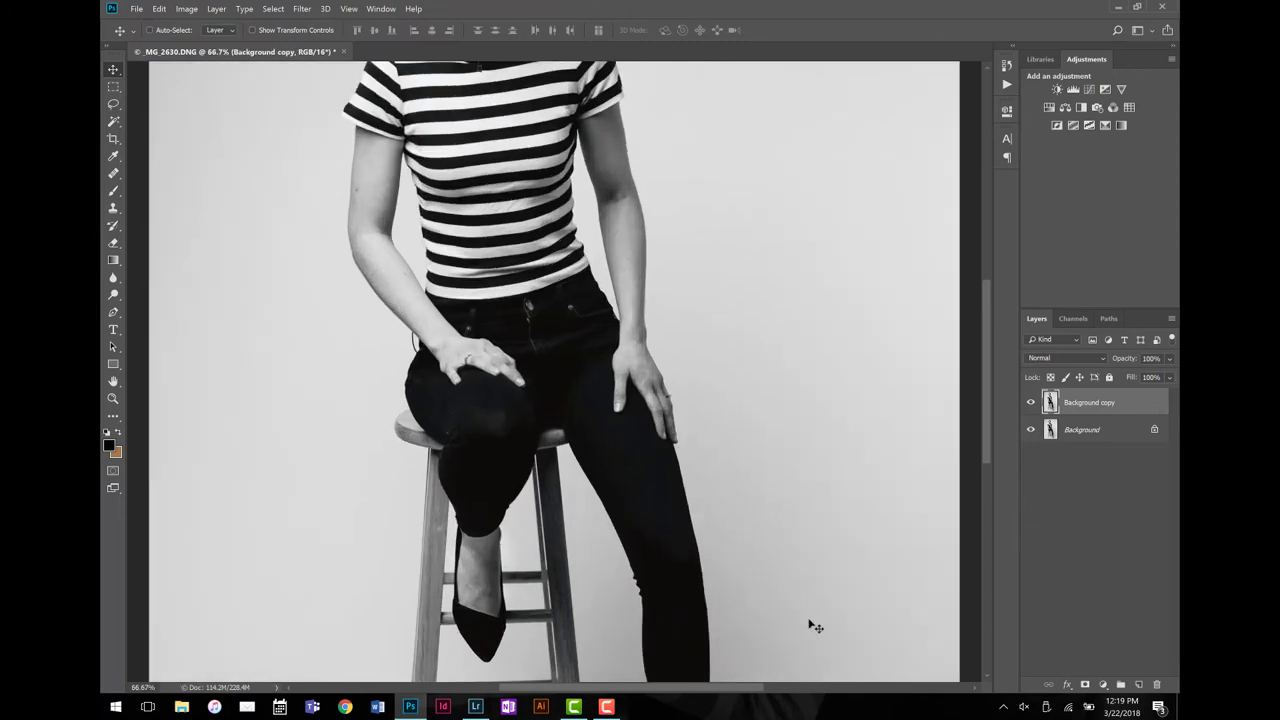
left_click_drag(777, 600, 806, 186)
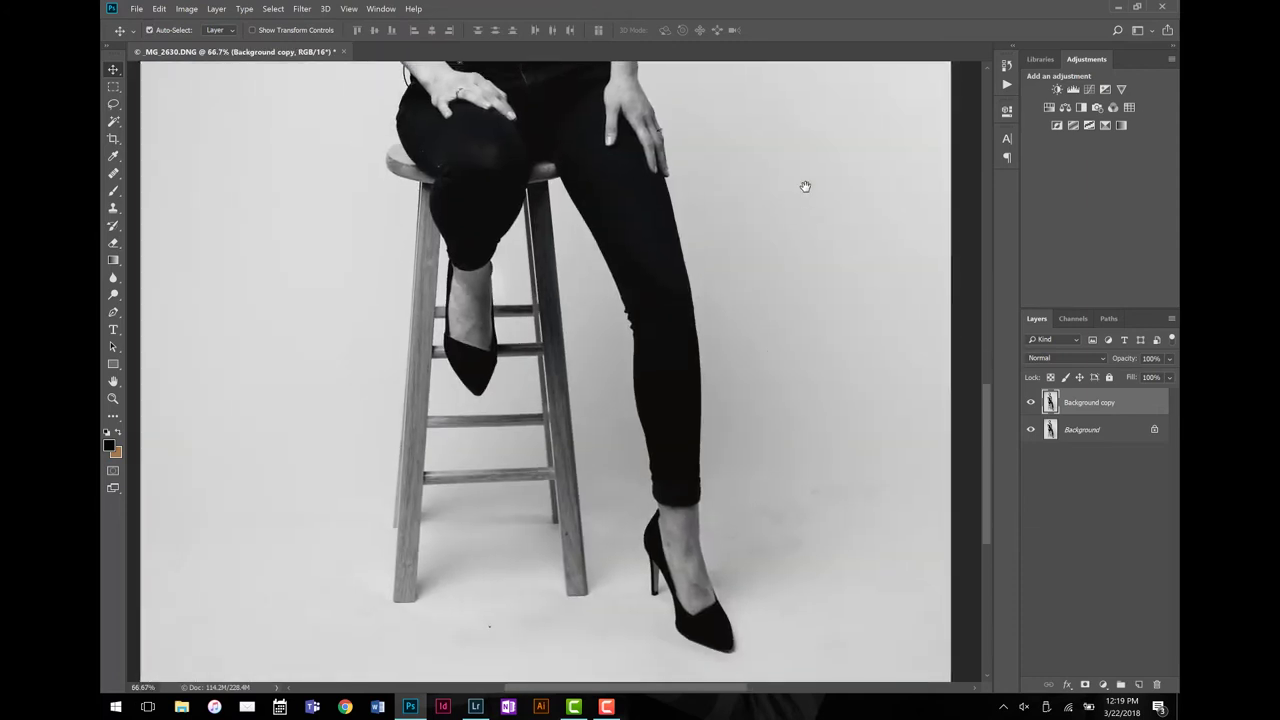
left_click_drag(823, 397, 735, 388)
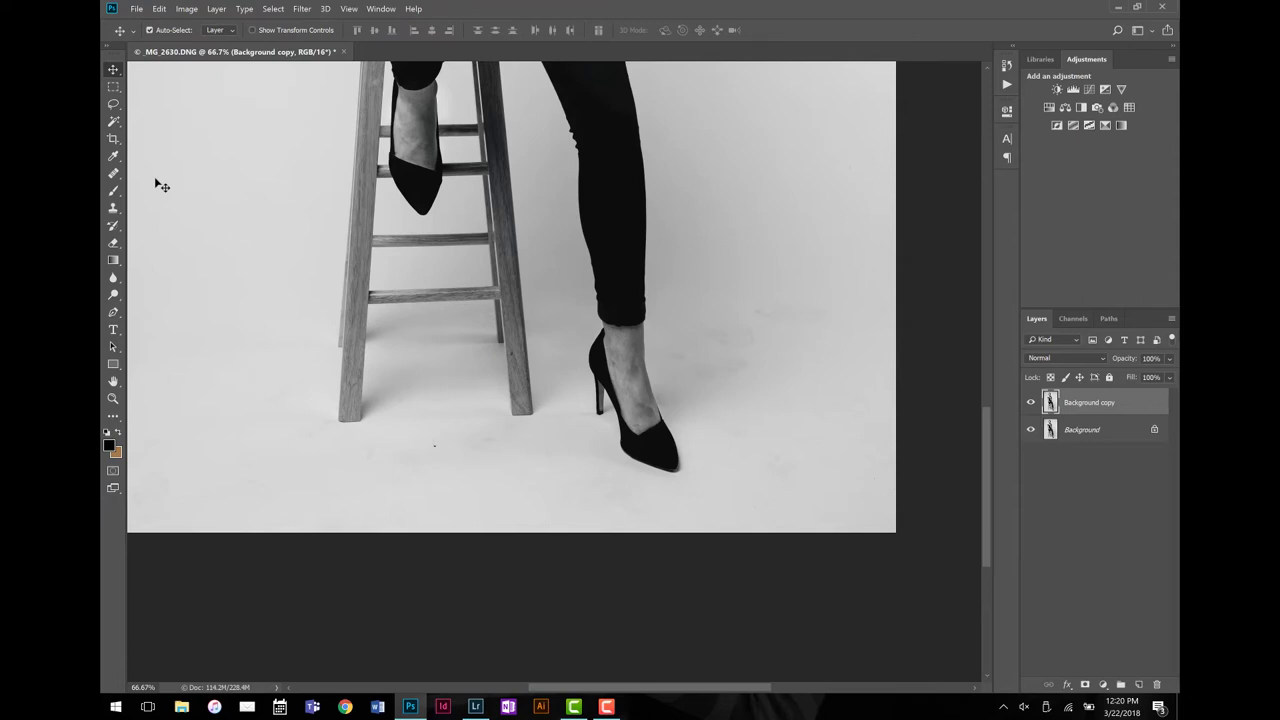
left_click(114, 213)
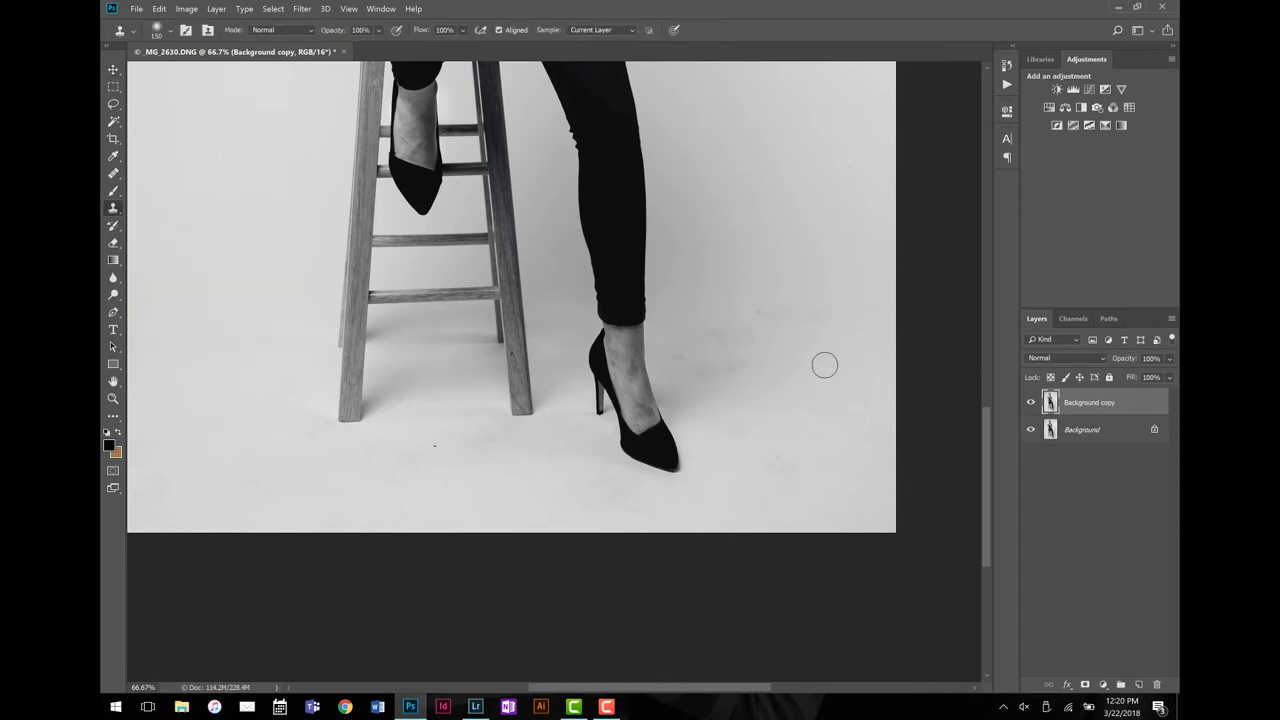
key("bracketright")
key("bracketright")
key("bracketright")
key("bracketright")
key("bracketright")
key("bracketright")
key("bracketright")
key("bracketright")
left_click(753, 200, "alt")
mouse_move(782, 308)
left_mouse_down()
mouse_move(811, 309)
mouse_move(737, 306)
mouse_move(751, 400)
mouse_move(739, 524)
mouse_move(888, 484)
mouse_move(689, 294)
mouse_move(714, 277)
mouse_move(648, 192)
mouse_move(669, 214)
mouse_move(659, 416)
mouse_move(677, 194)
mouse_move(691, 300)
mouse_move(662, 423)
mouse_move(671, 363)
mouse_move(663, 380)
mouse_move(657, 491)
mouse_move(671, 484)
left_mouse_up()
Step back through the Clone Stamp strokes that spilled over the front shoe and ankle
key("ctrl+alt+z")
key("ctrl+alt+z")
key("ctrl+alt+z")
key("ctrl+alt+z")
key("ctrl+alt+z")
key("ctrl+alt+z")
key("ctrl+alt+z")
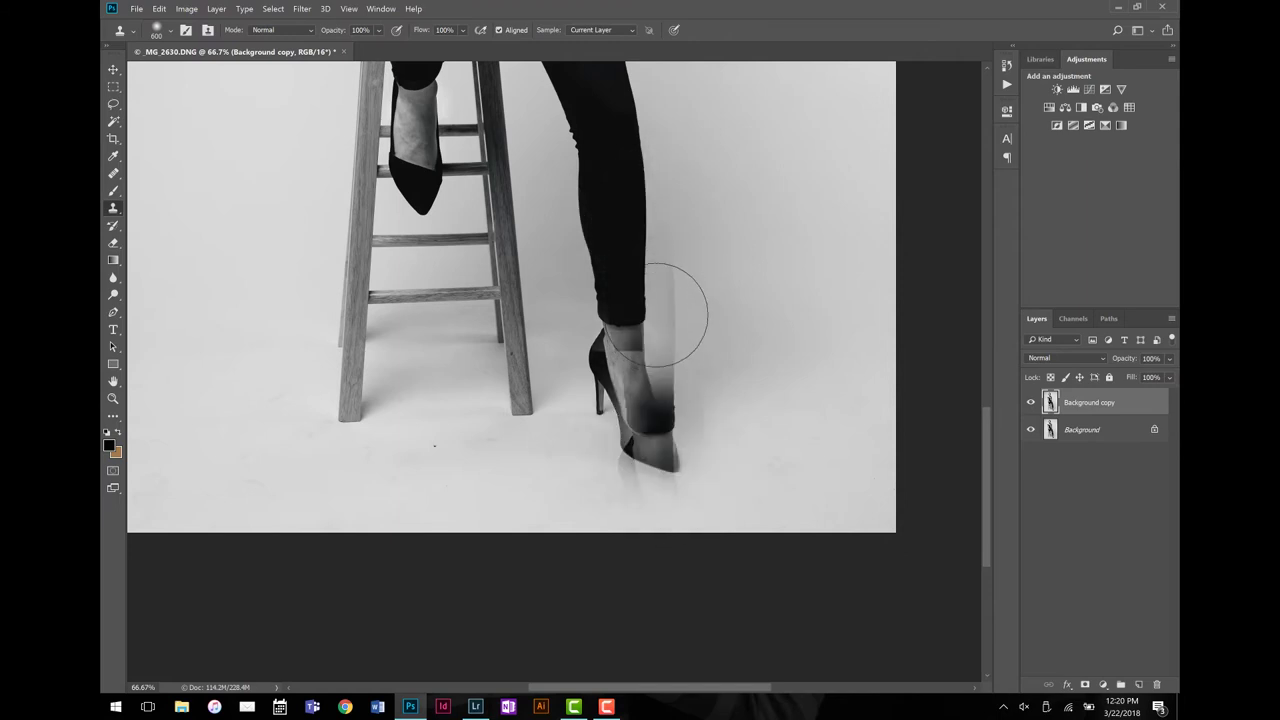
key("ctrl+alt+z")
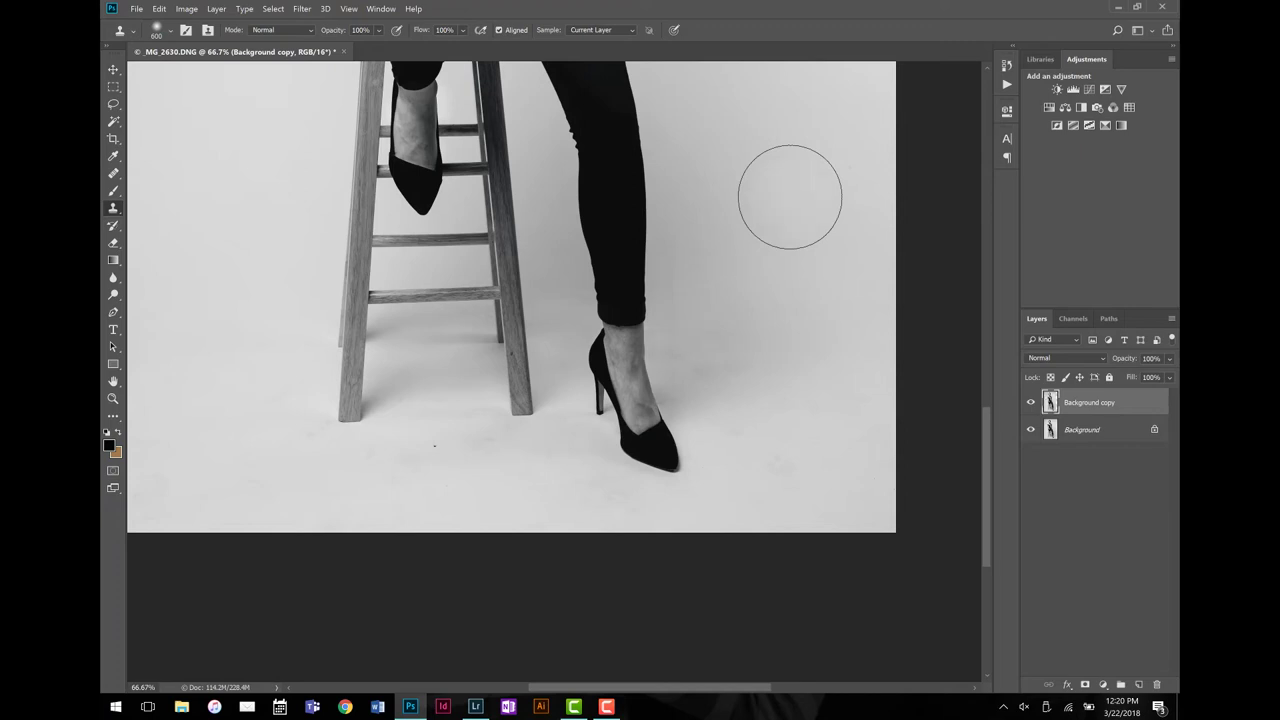
key("shift+ctrl+z")
key("ctrl+alt+z")
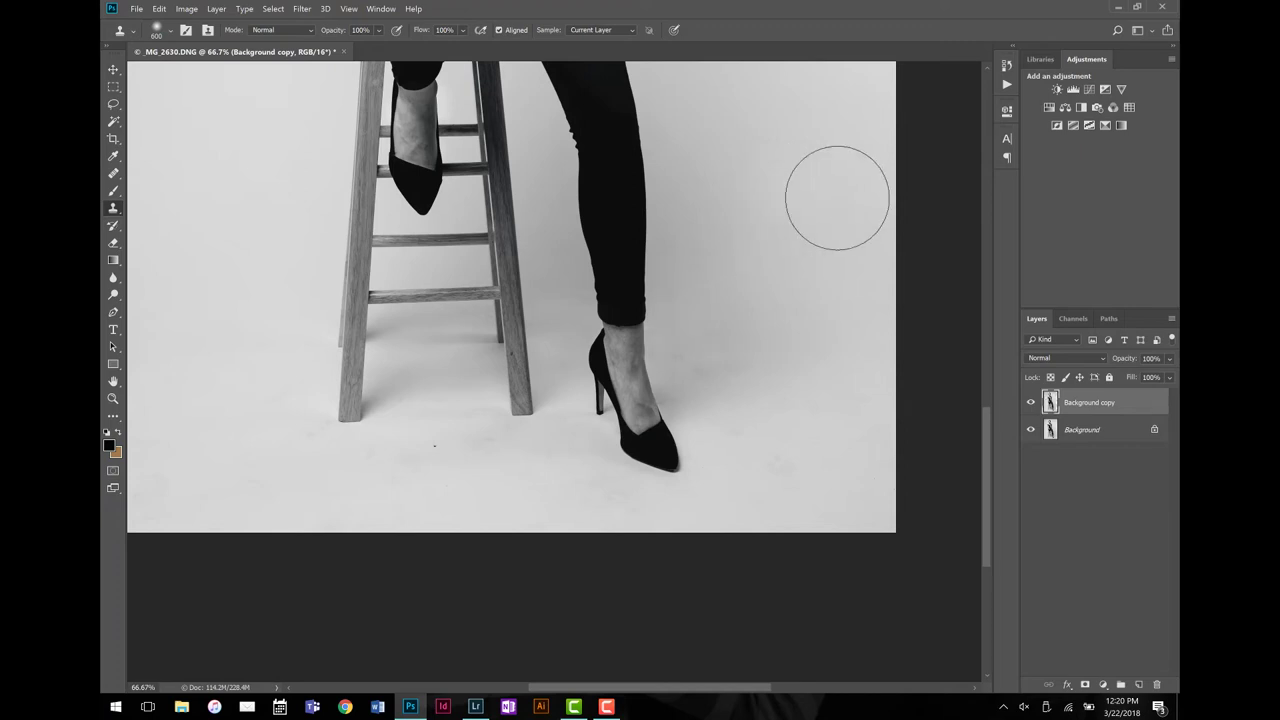
key("ctrl+alt+z")
key("shift+ctrl+z")
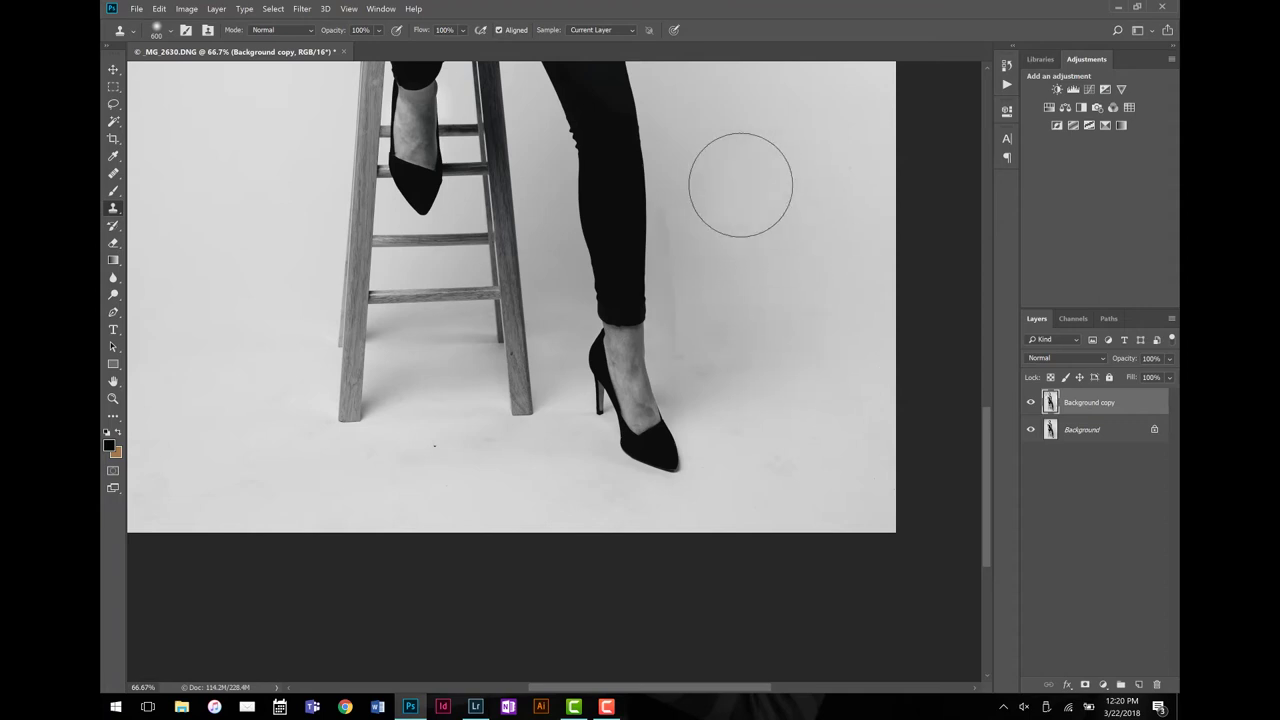
Try to clone backdrop over the area beside the lower leg with the brush reduced to size 400
left_click_drag(720, 206, 718, 203)
key("bracketleft")
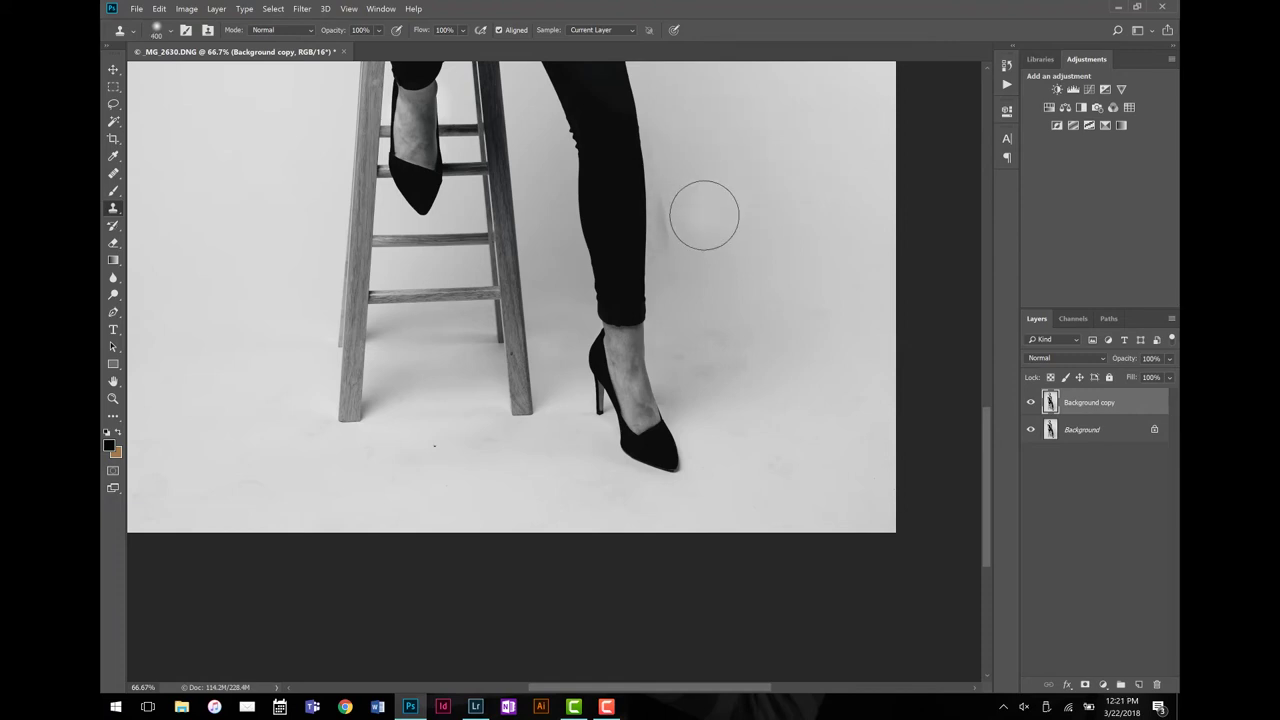
left_click(705, 213)
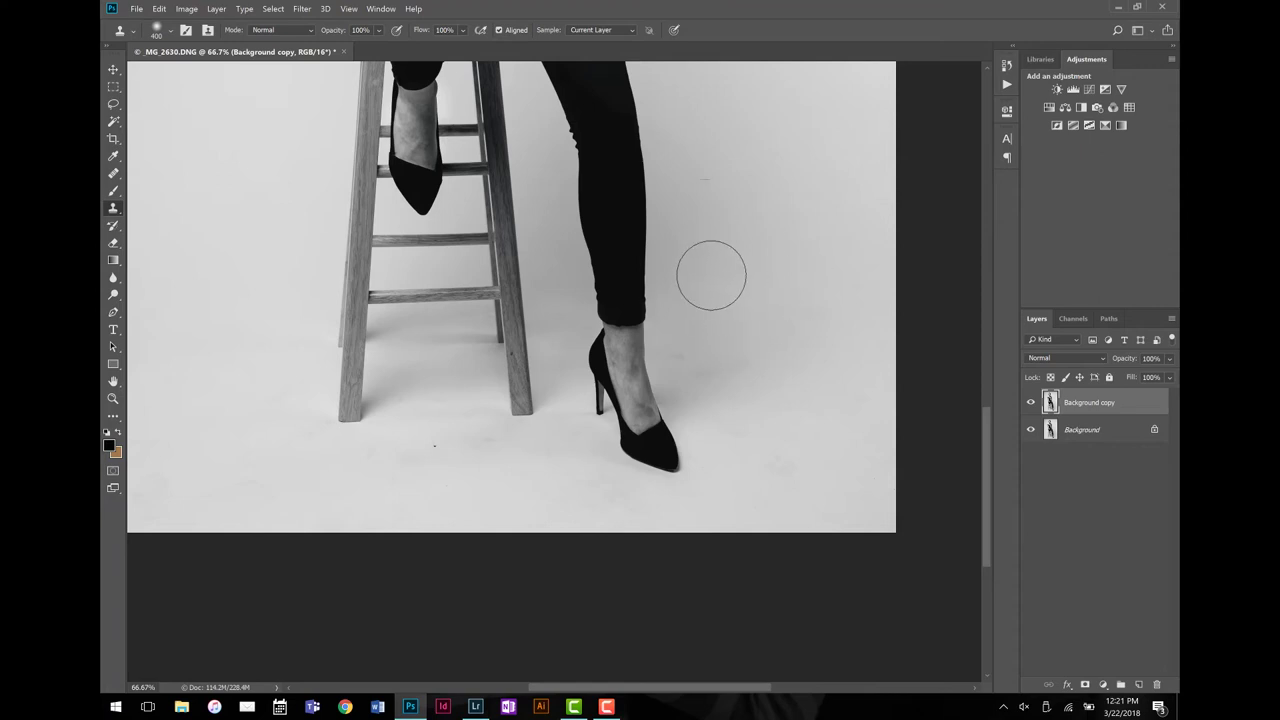
key("Delete")
key("ctrl+z")
key("ctrl+z")
key("ctrl+z")
key("ctrl+z")
key("ctrl+z")
key("ctrl+z")
key("ctrl+z")
Sample clean backdrop beside the lower leg and clone it over the remaining smudges near the front ankle
key("alt")
left_click(729, 201, "alt")
left_click(718, 272)
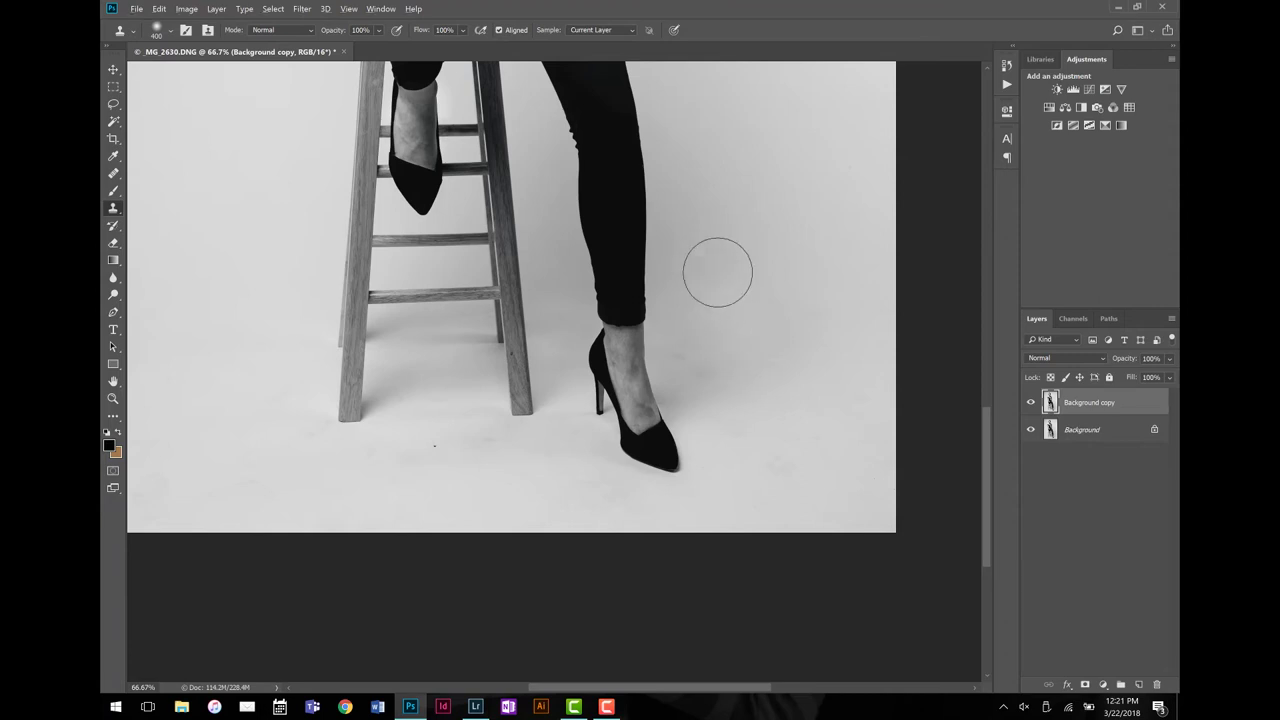
left_click(693, 361)
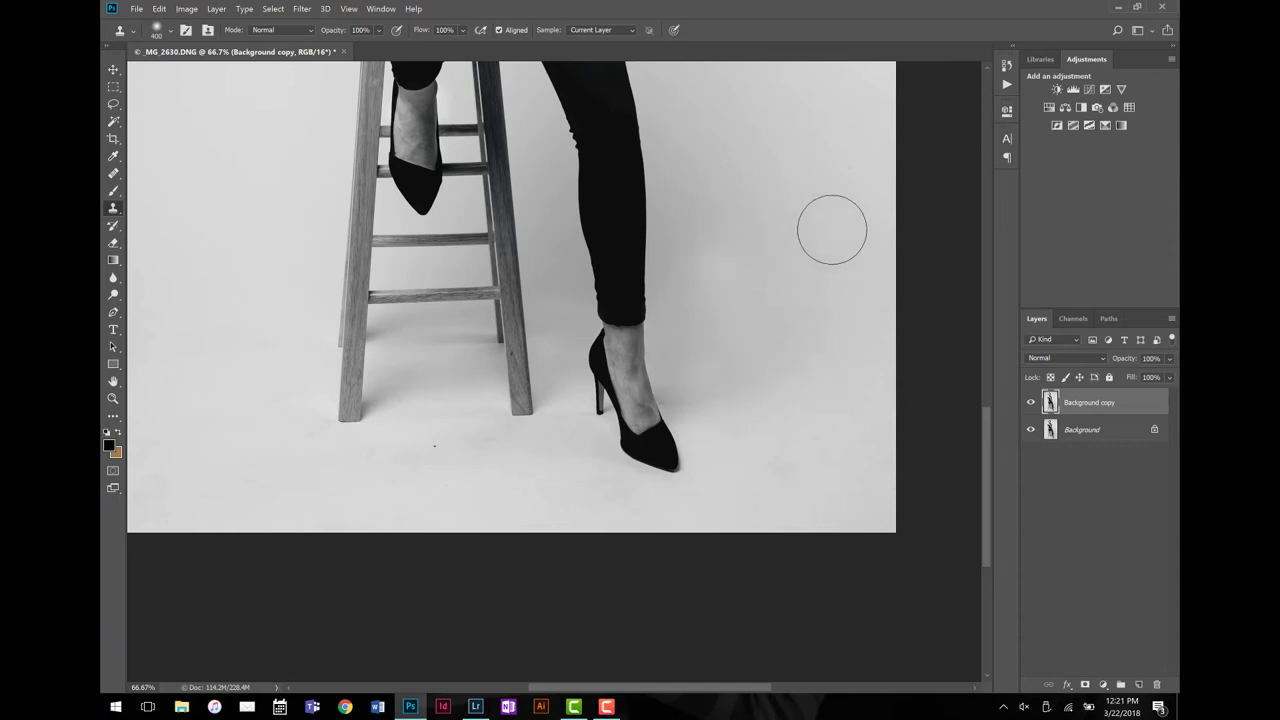
Clone backdrop over the area beside the lower leg and front ankle, undoing the misplaced stroke
left_click(771, 254)
key("ctrl+z")
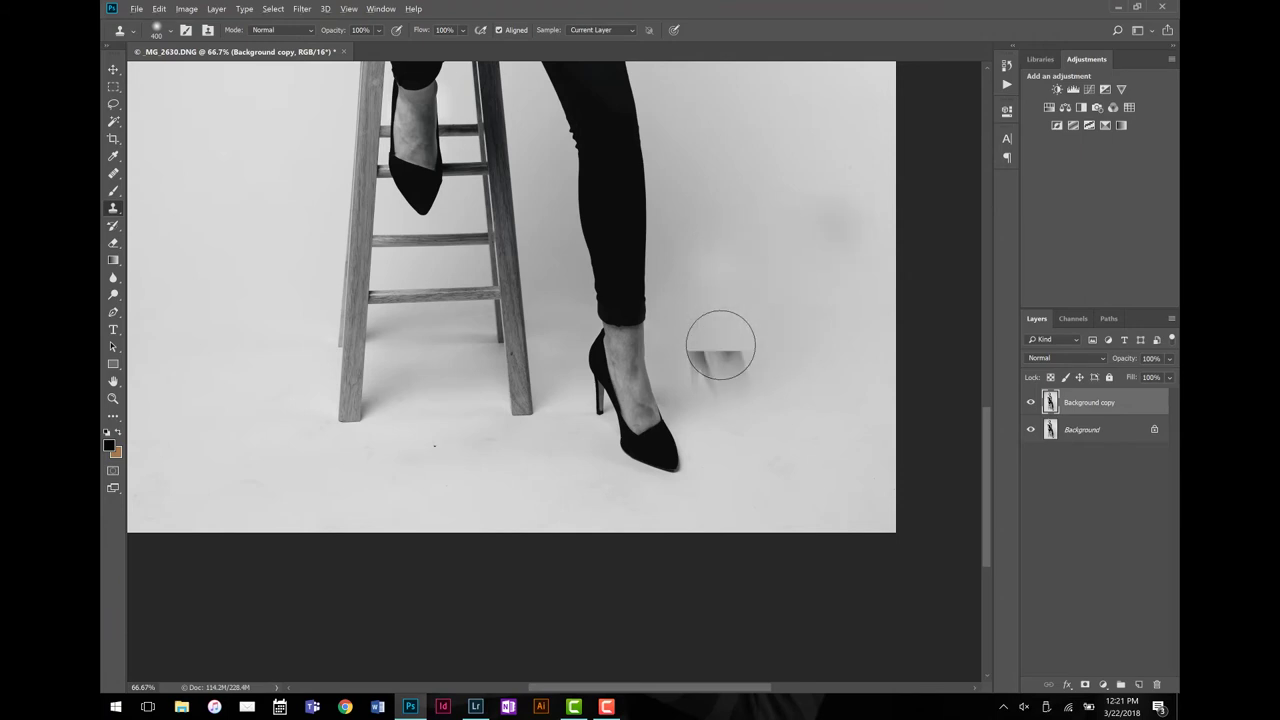
left_click(760, 415)
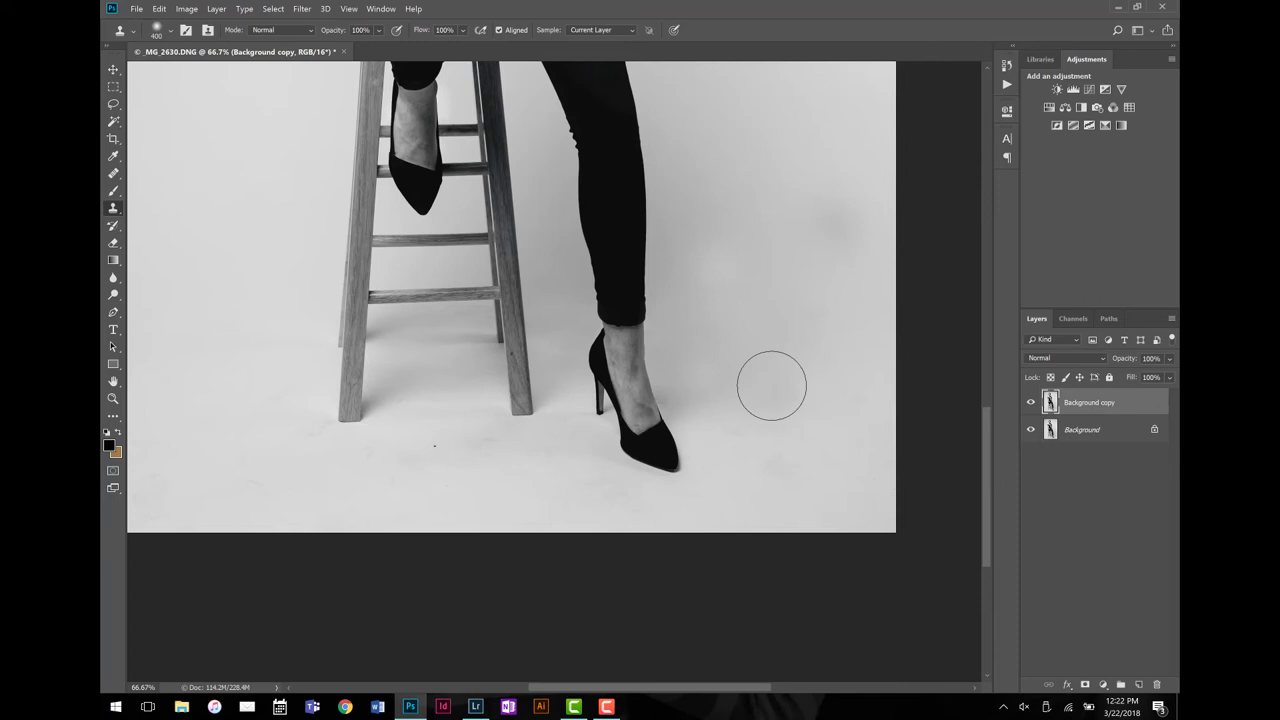
Heal the smudges on the backdrop beside the lower leg using the Healing Brush at size 400 with sampled source
left_click(113, 174)
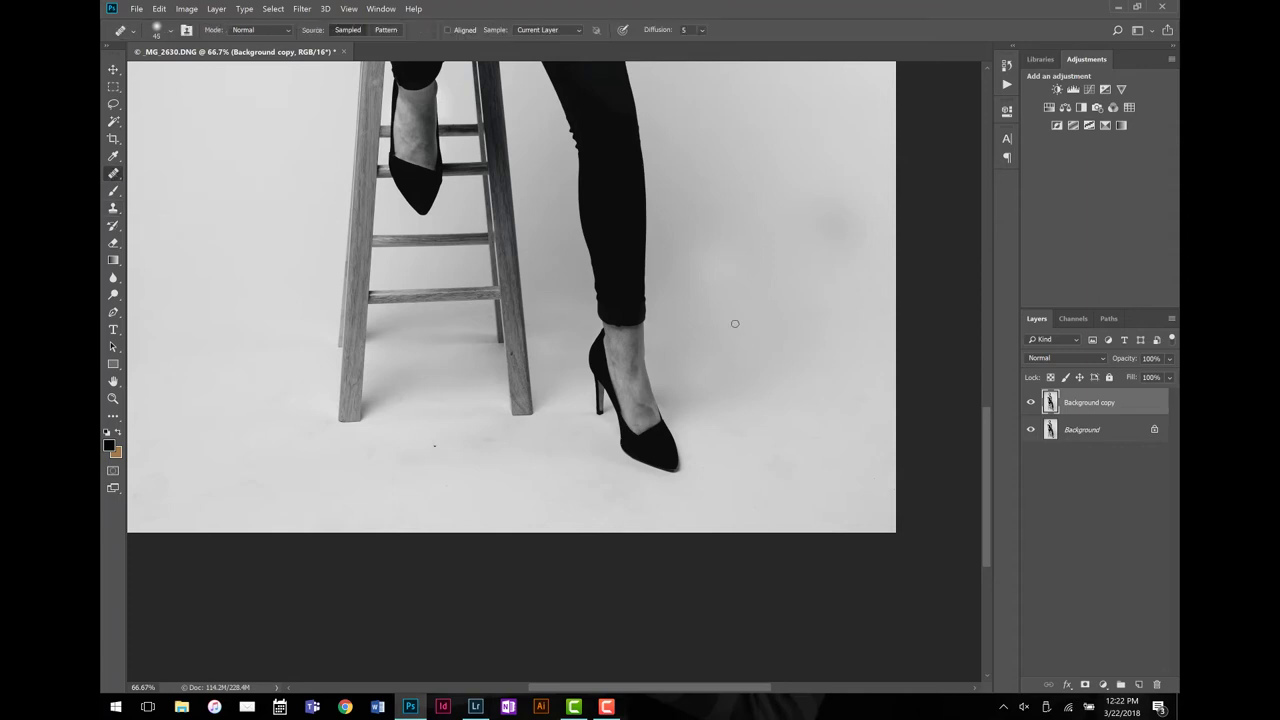
key("bracketright")
key("bracketright")
key("bracketright")
key("bracketright")
key("bracketright")
key("bracketright")
left_click_drag(849, 323, 776, 280)
left_click(830, 236, "alt")
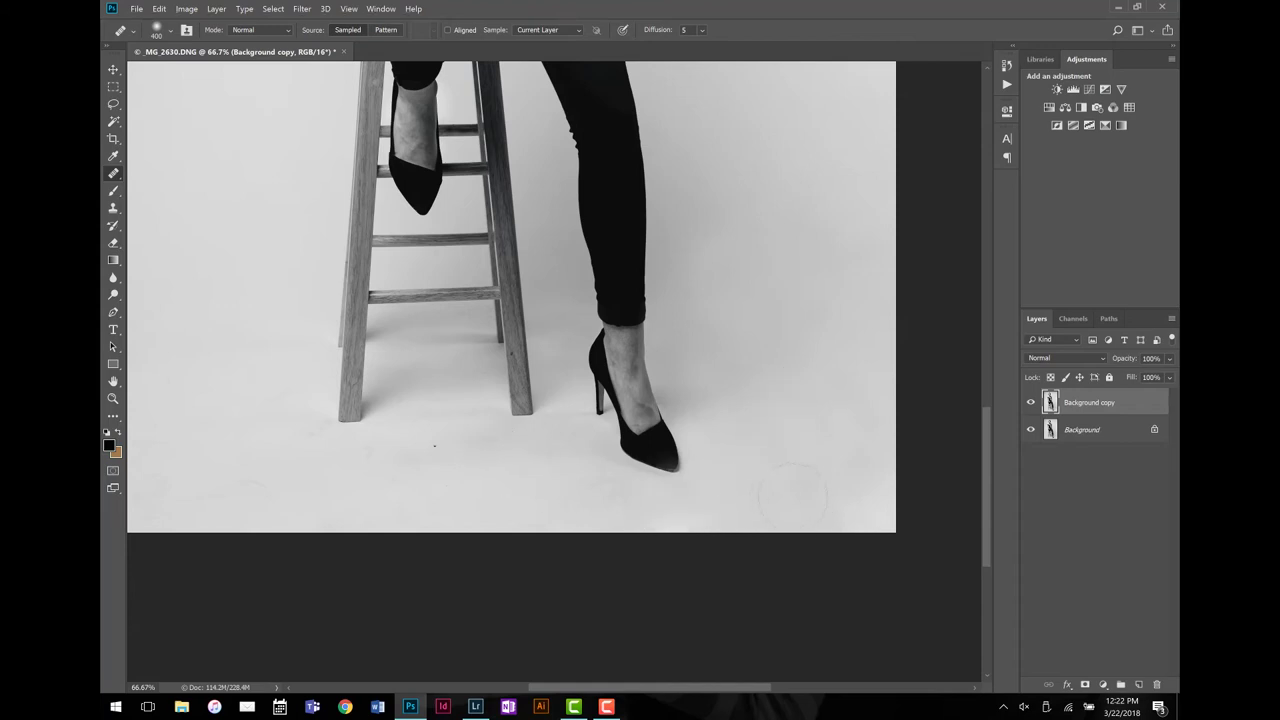
Sample clean floor near the photo's lower edge and heal the floor smudges between the front shoe and the stool
left_click(712, 524, "alt")
mouse_move(588, 472)
left_mouse_down()
mouse_move(528, 457)
mouse_move(535, 483)
left_mouse_up()
left_click_drag(235, 174, 485, 324)
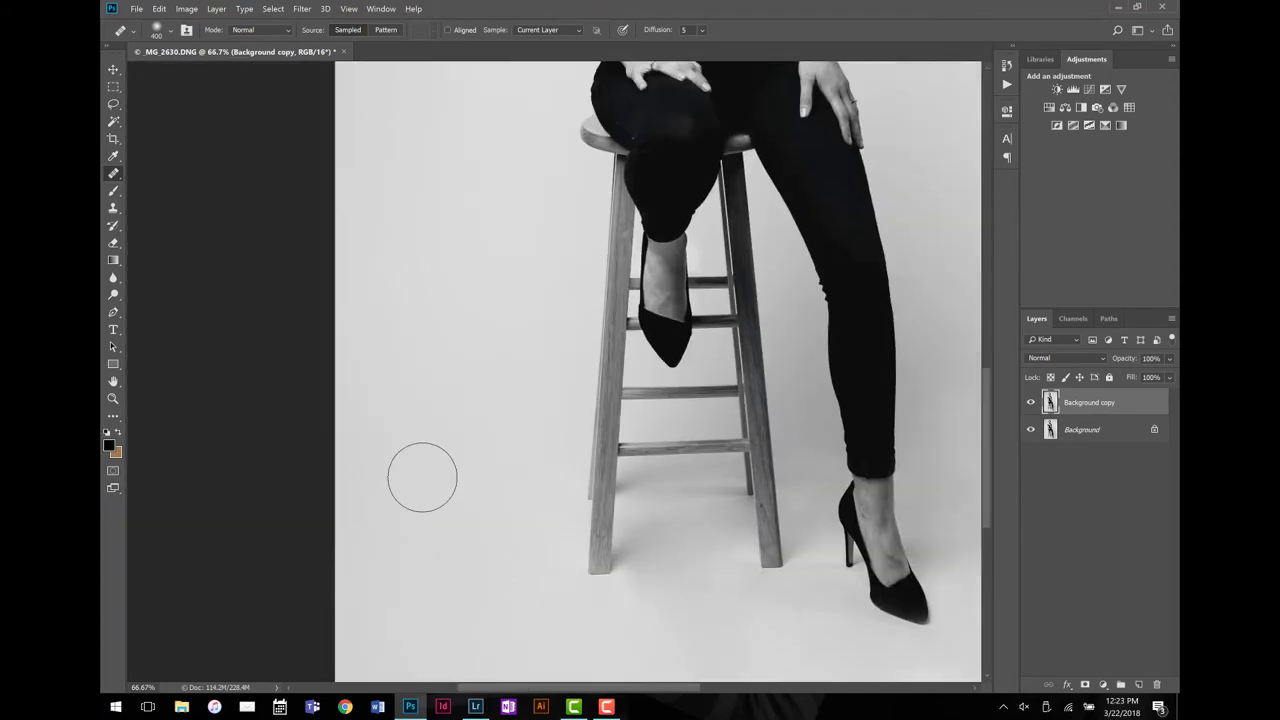
Reduce the Healing Brush to size 175 for the floor beside the front shoe
left_click_drag(423, 480, 287, 380)
key("bracketleft")
key("bracketleft")
key("bracketleft")
key("bracketleft")
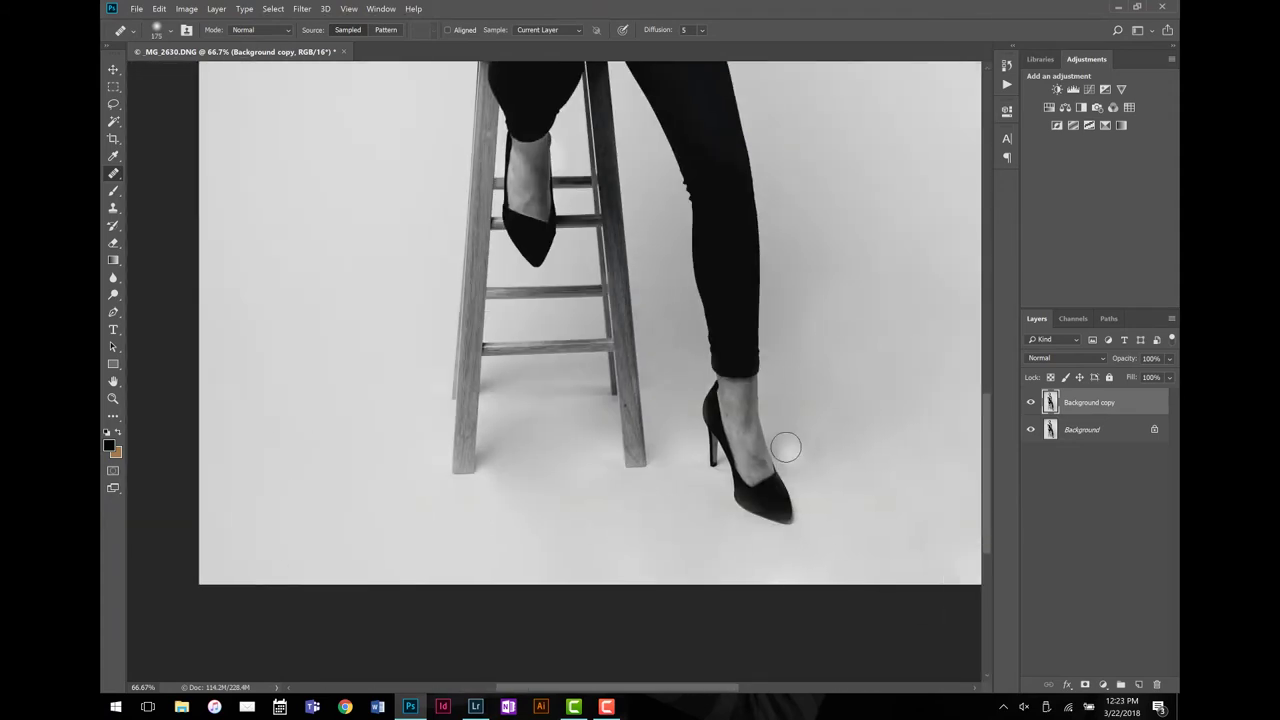
Compare the whole portrait before and after retouching by hiding and showing the Background copy layer
key("ctrl+0")
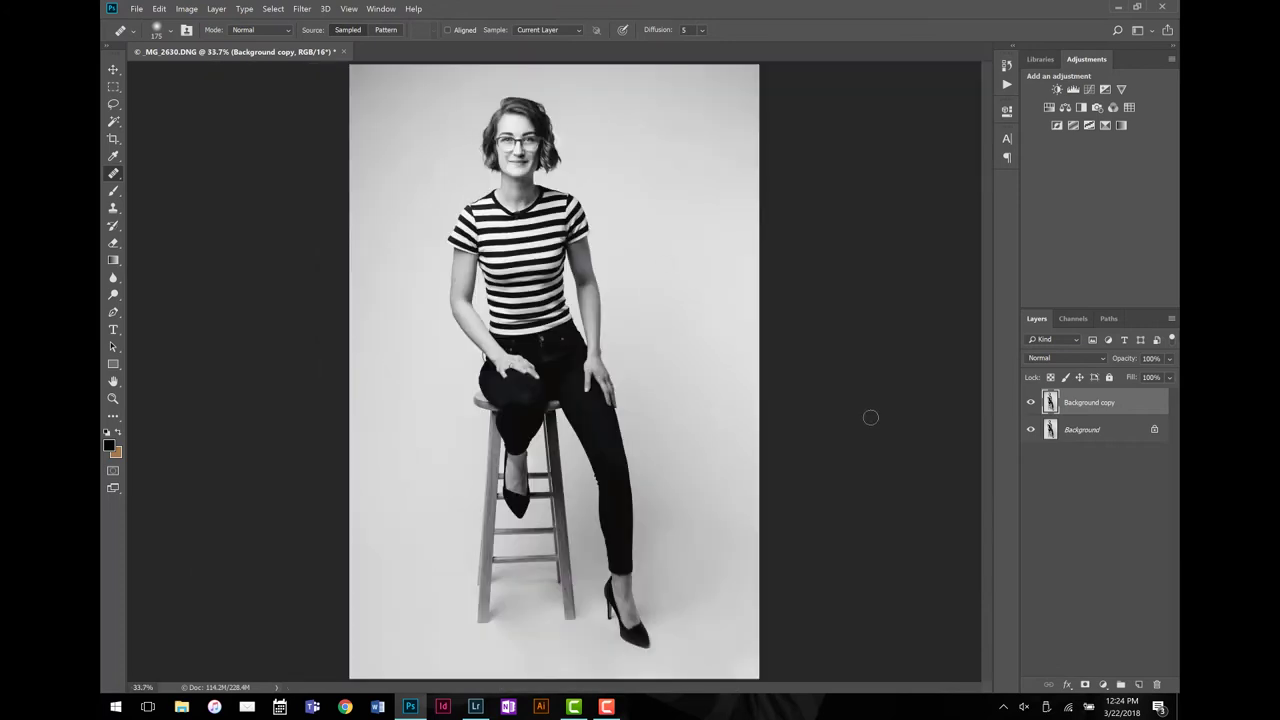
left_click(1034, 401)
left_click(1035, 401)
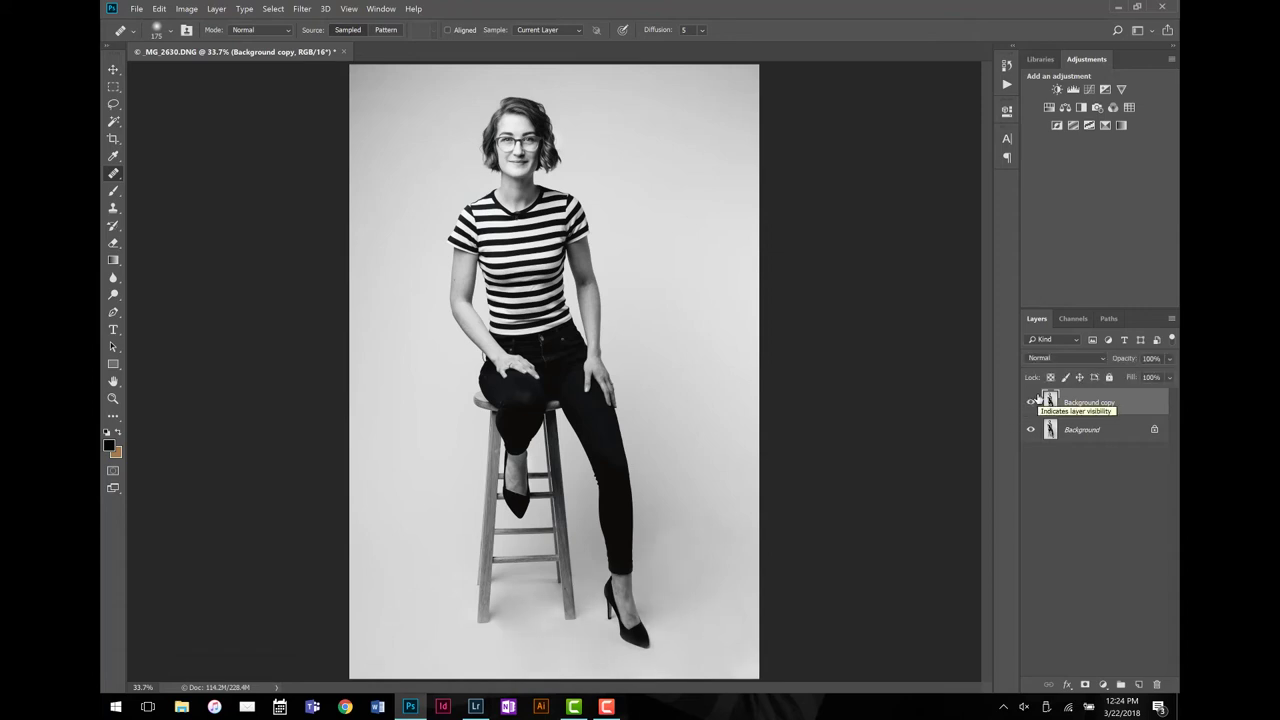
left_click(1035, 401)
left_click(1035, 401)
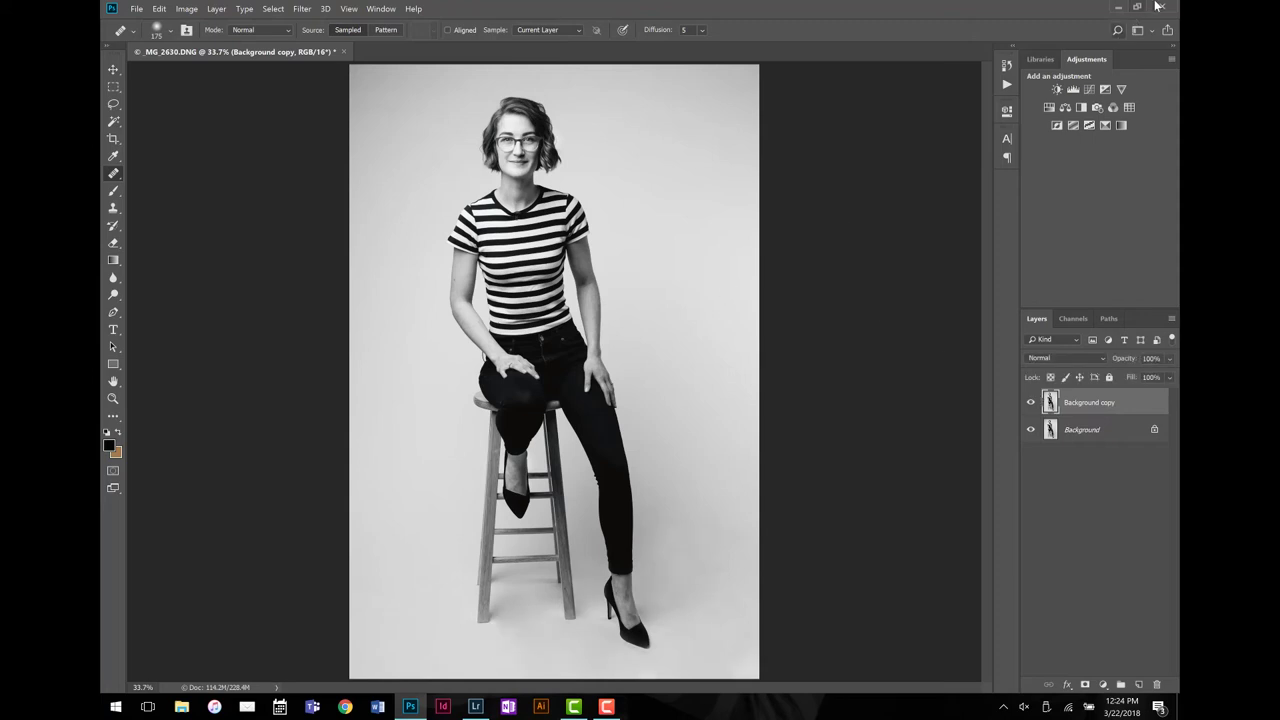
Quit Photoshop, saving the changes to the retouched stool portrait
left_click(1158, 6)
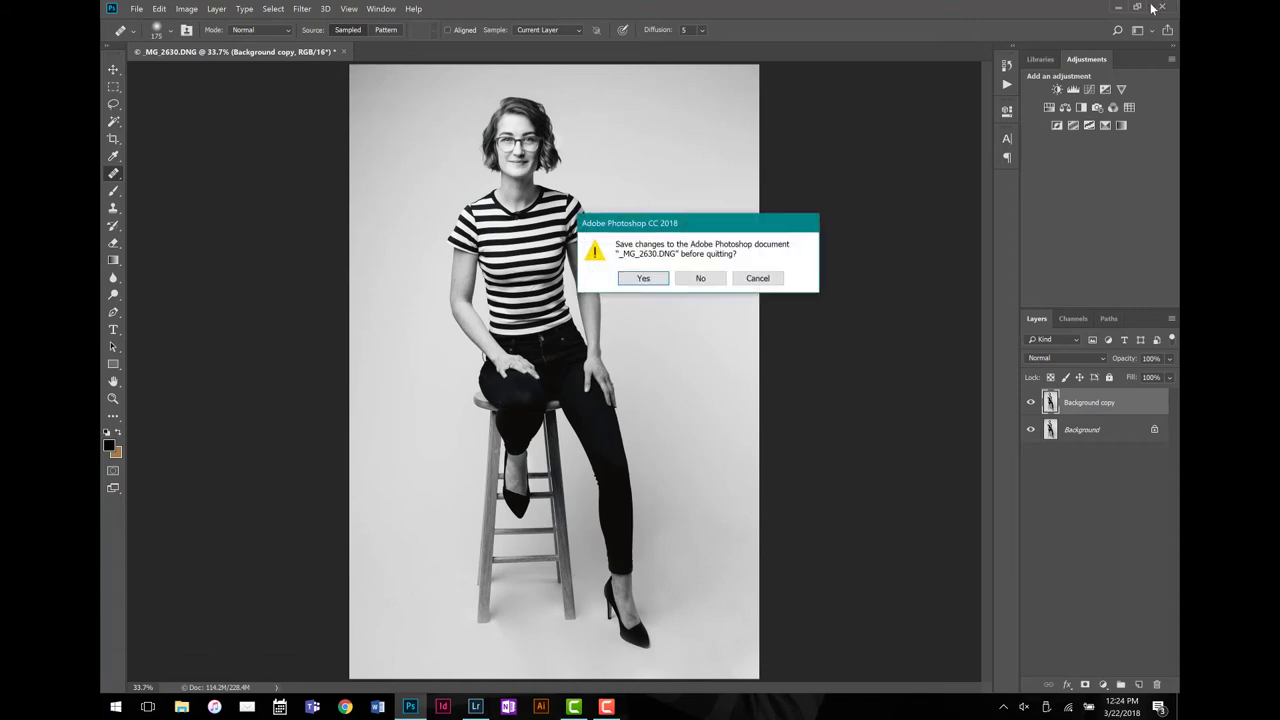
left_click(646, 278)
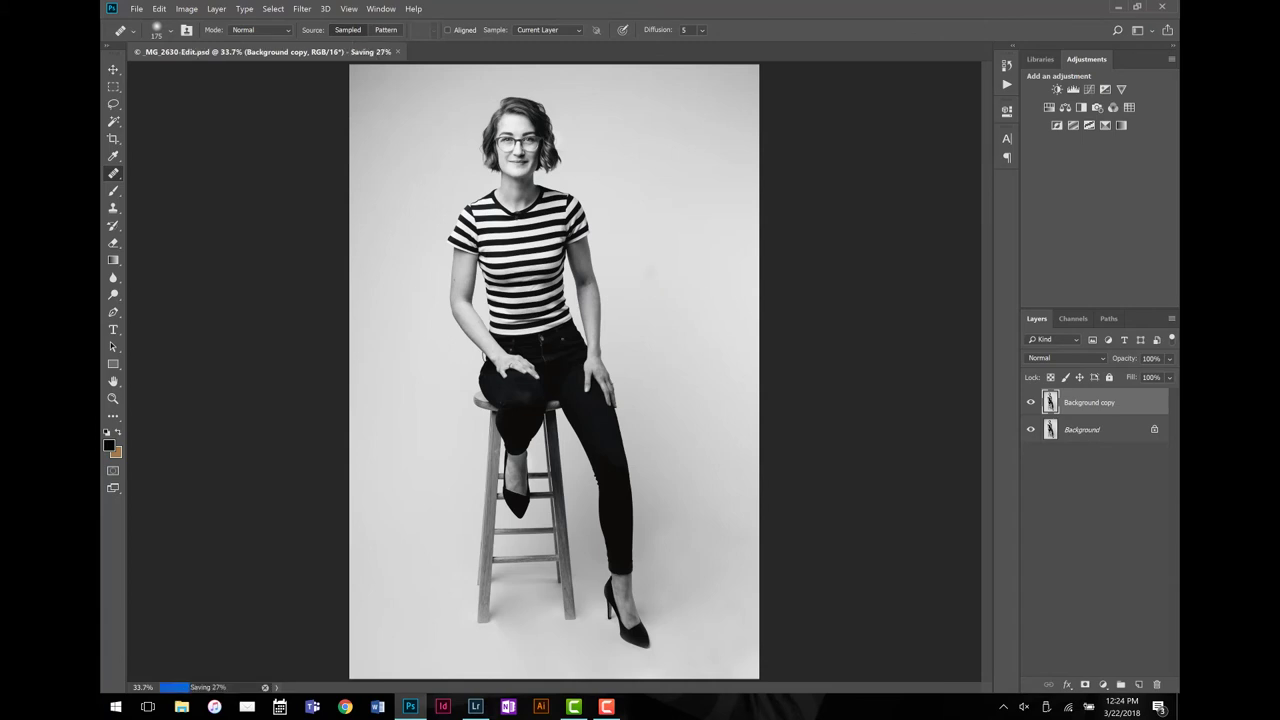
Switch to Lightroom, view the retouched stool portrait and return to the Library grid
left_click(475, 708)
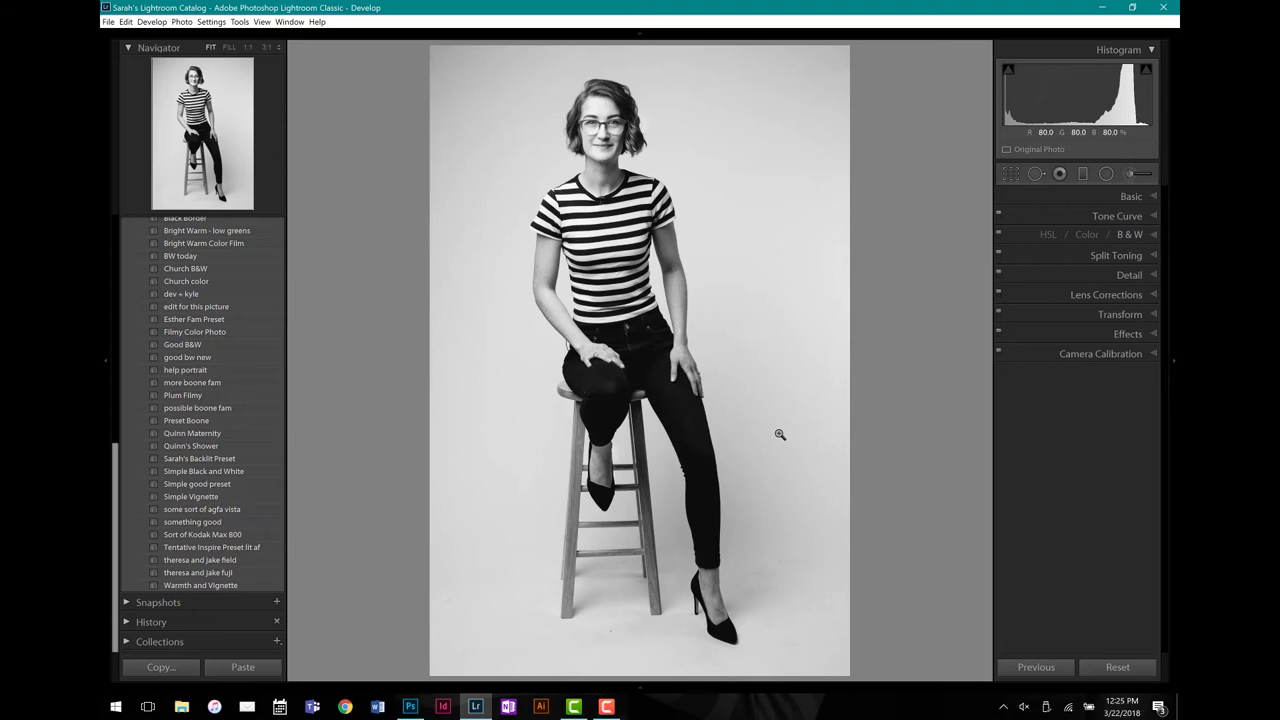
key("ctrl+d")
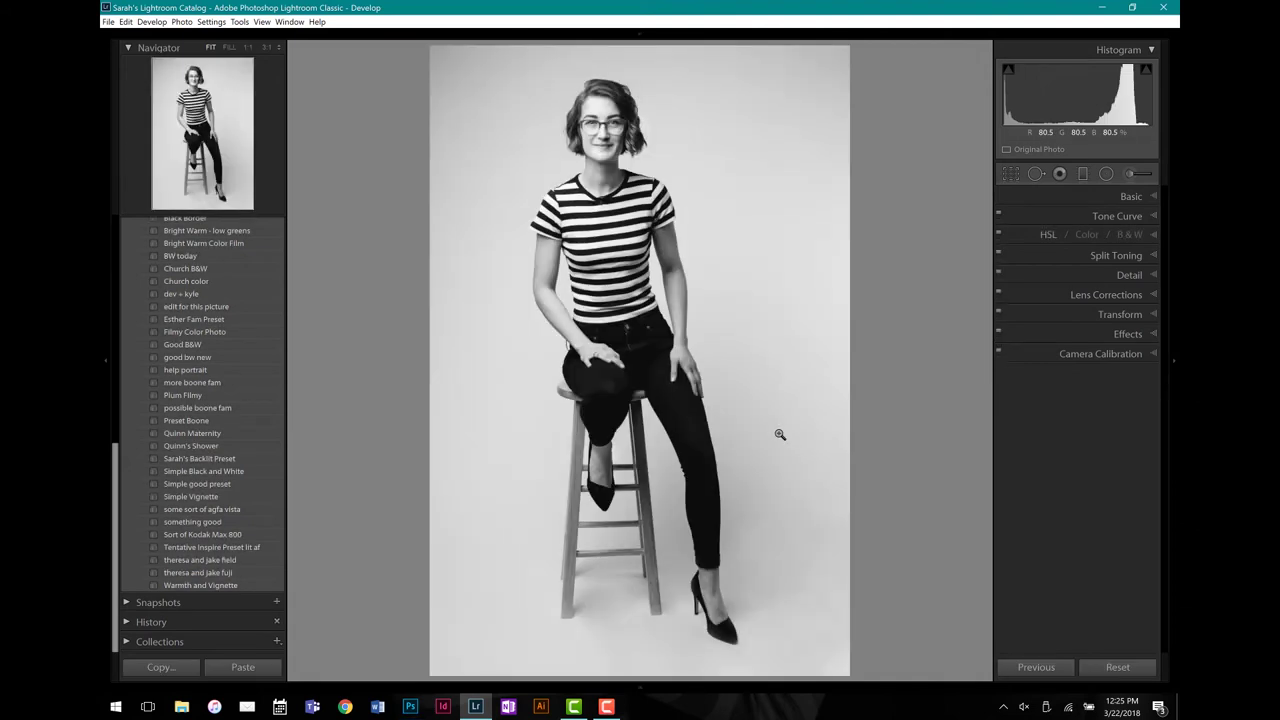
key("g")
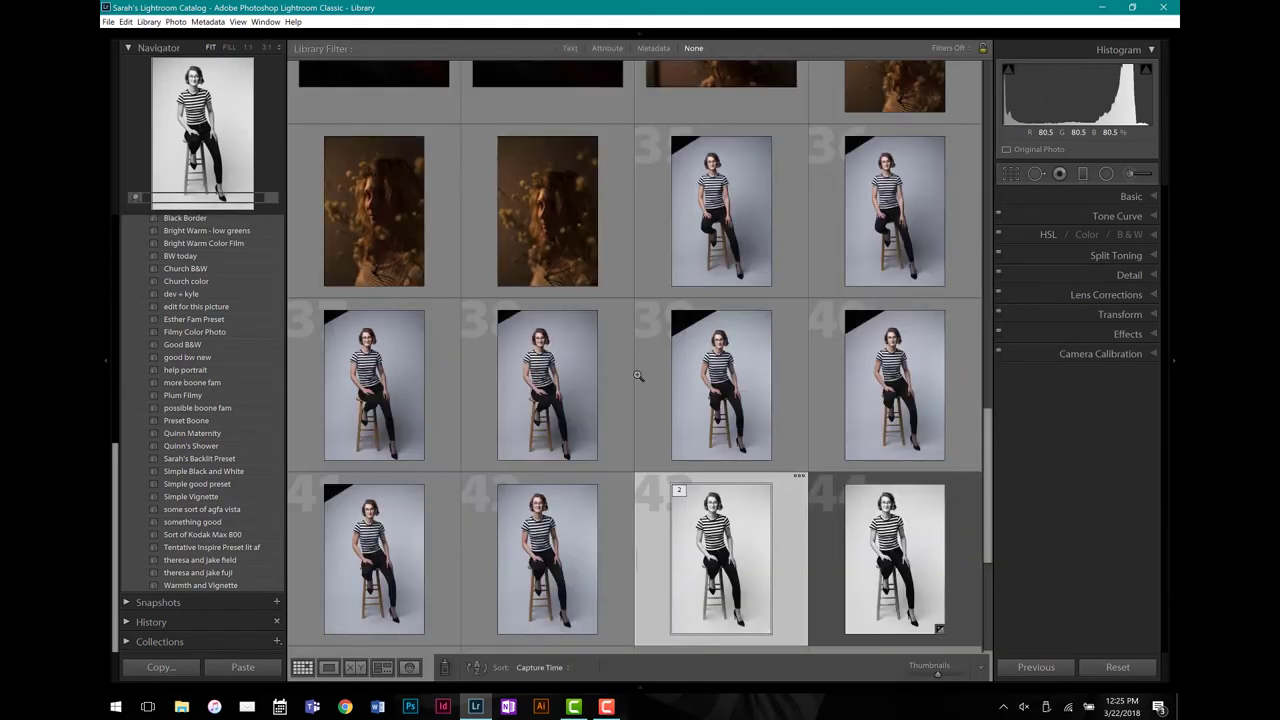
Browse the 2018-03-15 photo grid for a flower portrait, collapsing the folder and collection list to fit more thumbnails
scroll(704, 383, "up", 5)
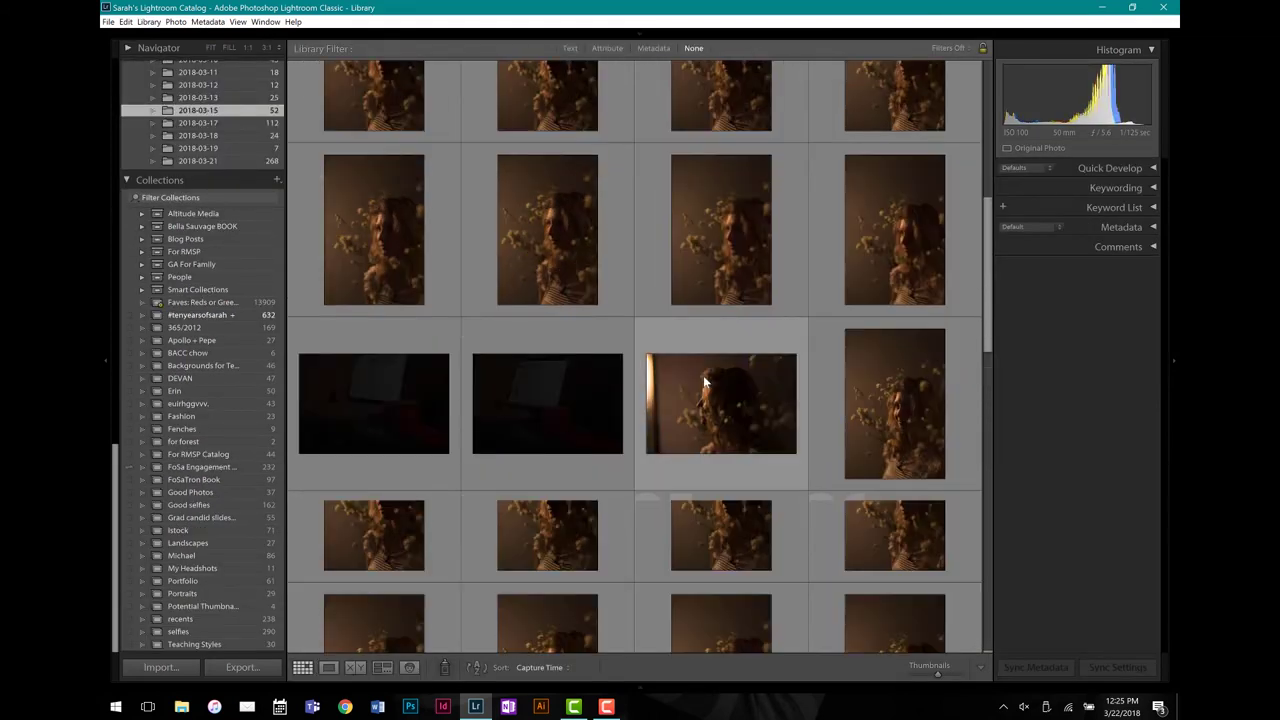
scroll(704, 383, "up", 3)
scroll(704, 383, "down", 4)
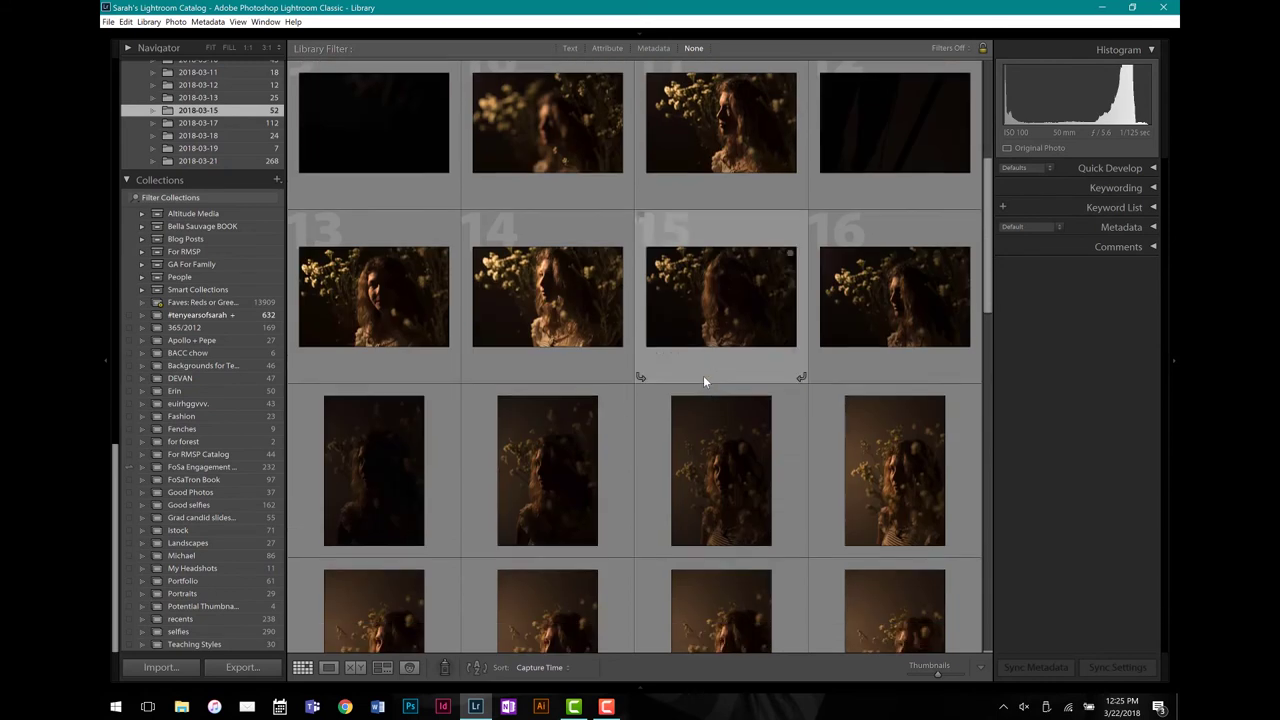
scroll(704, 383, "down", 2)
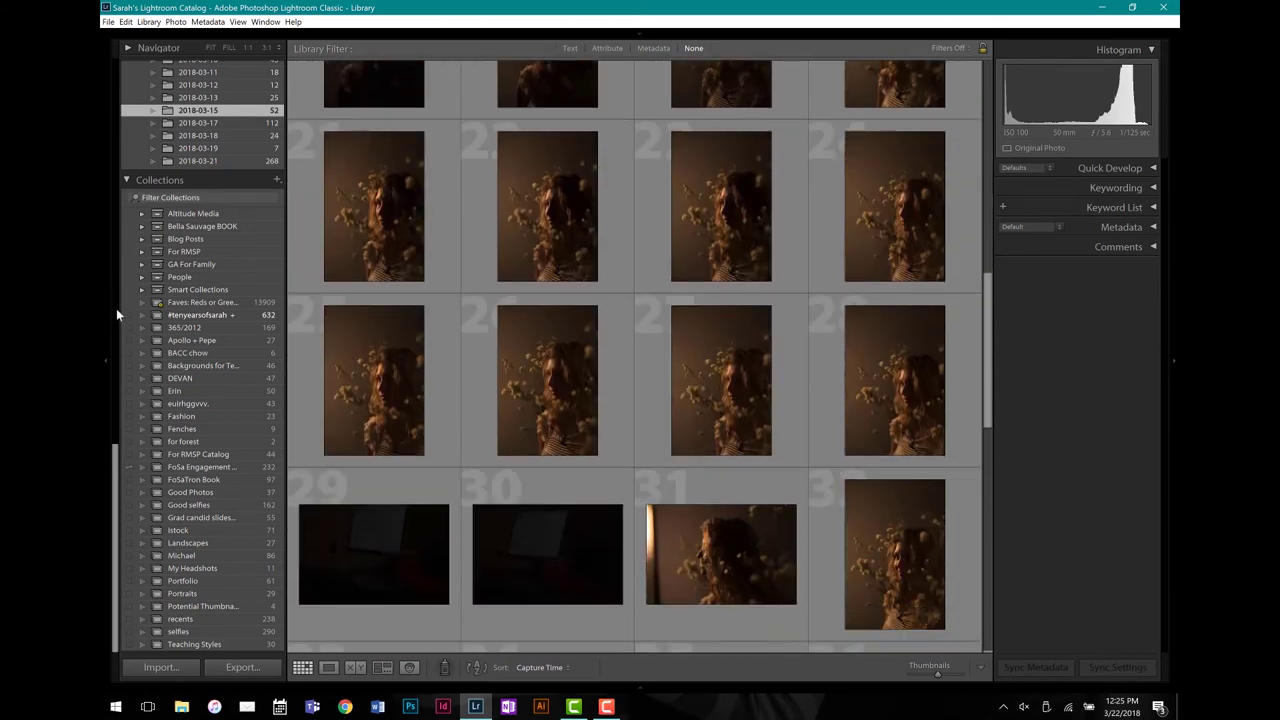
left_click(107, 362)
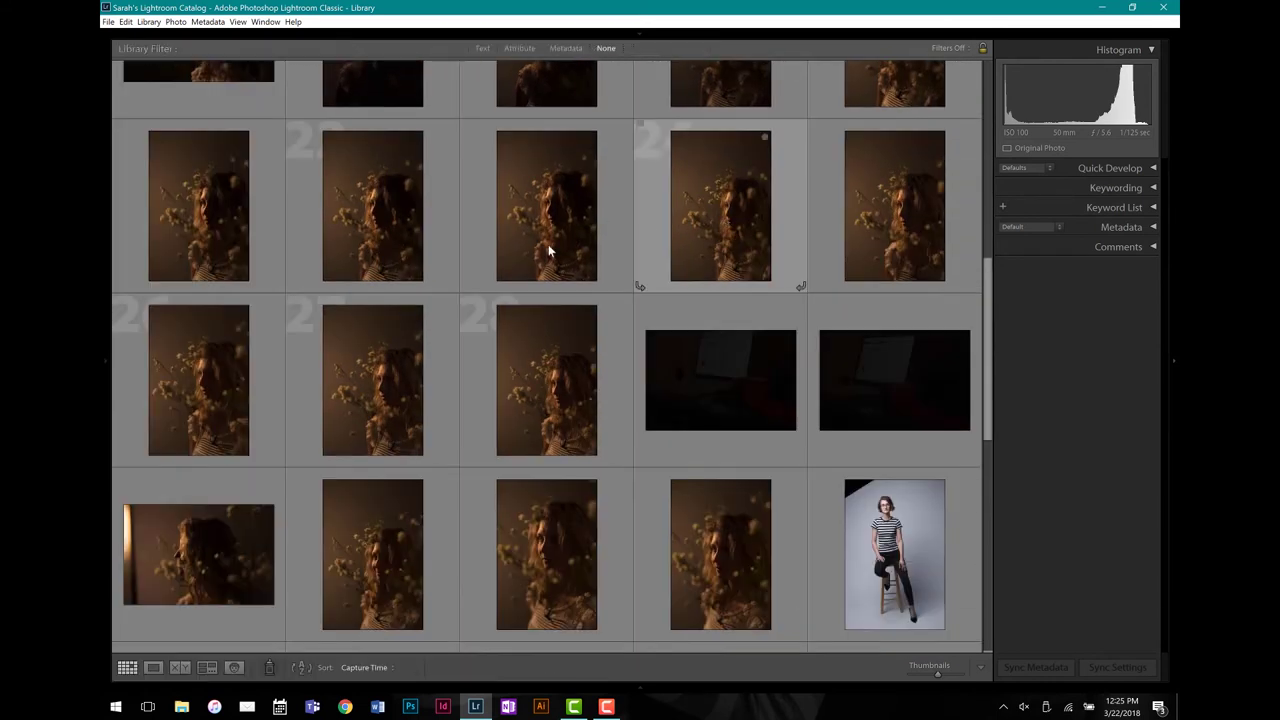
scroll(548, 245, "down", 2)
scroll(549, 250, "up", 4)
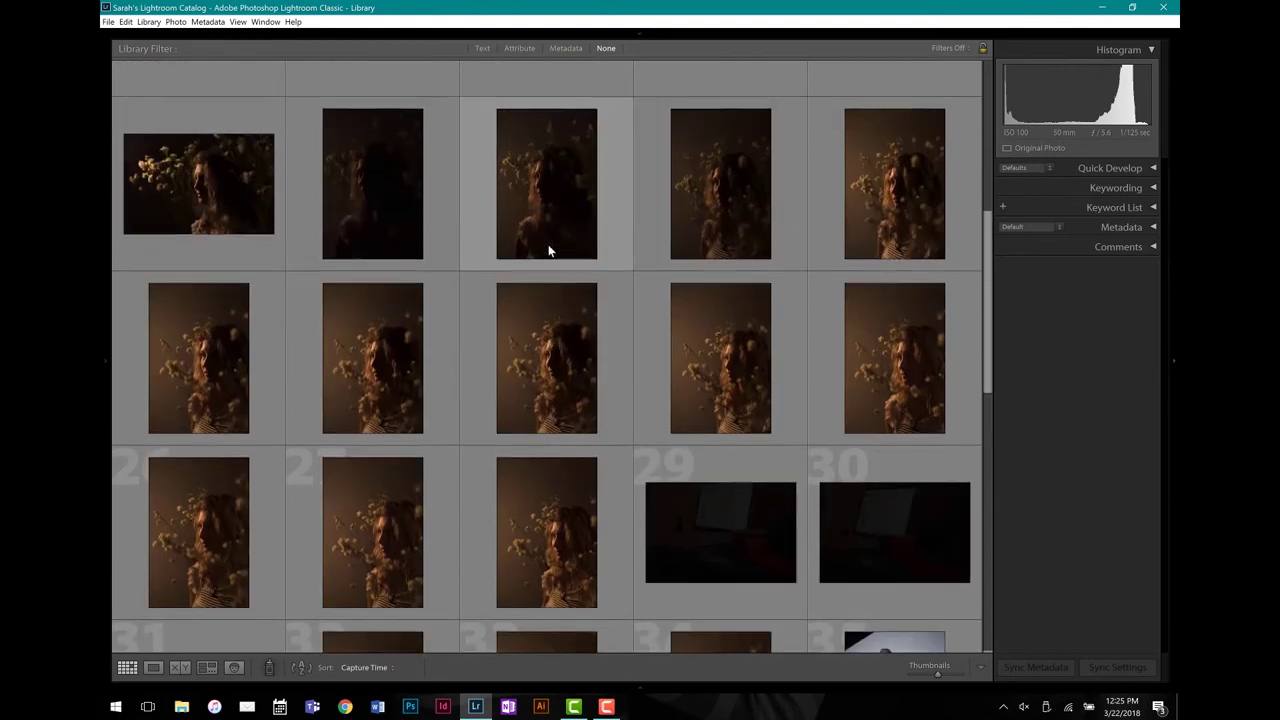
scroll(548, 250, "up", 2)
scroll(548, 298, "down", 1)
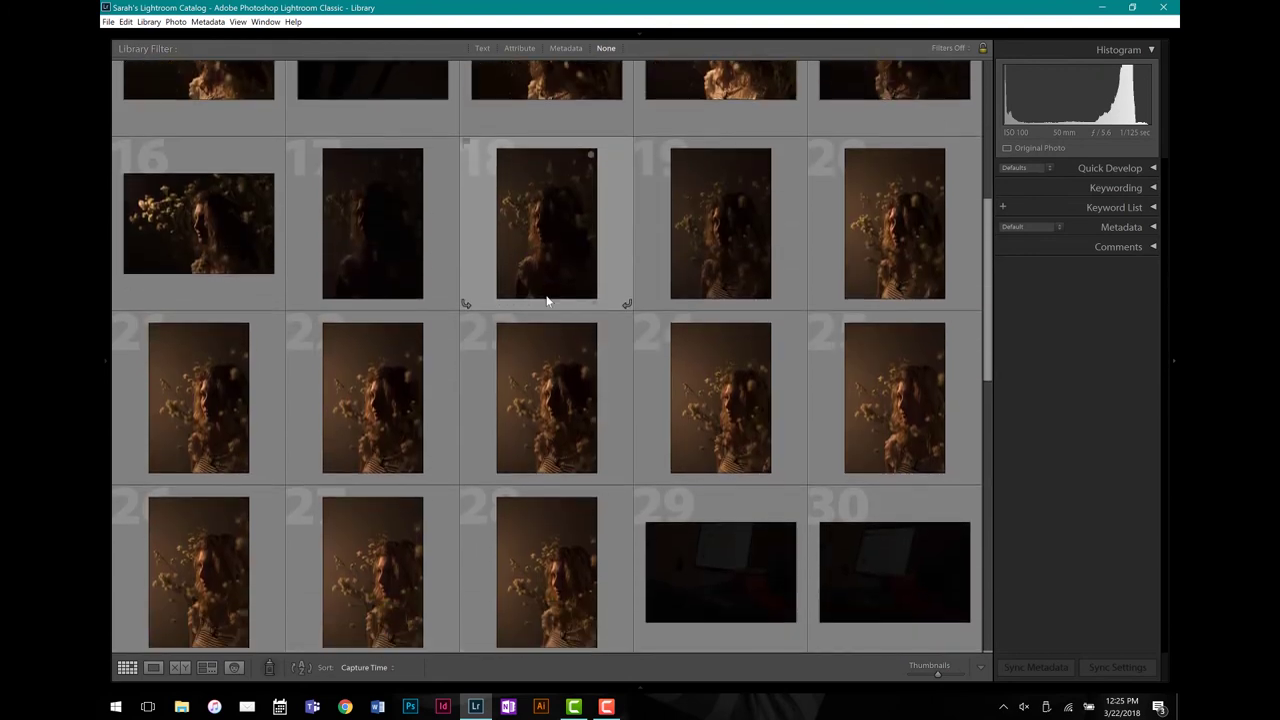
scroll(547, 301, "up", 2)
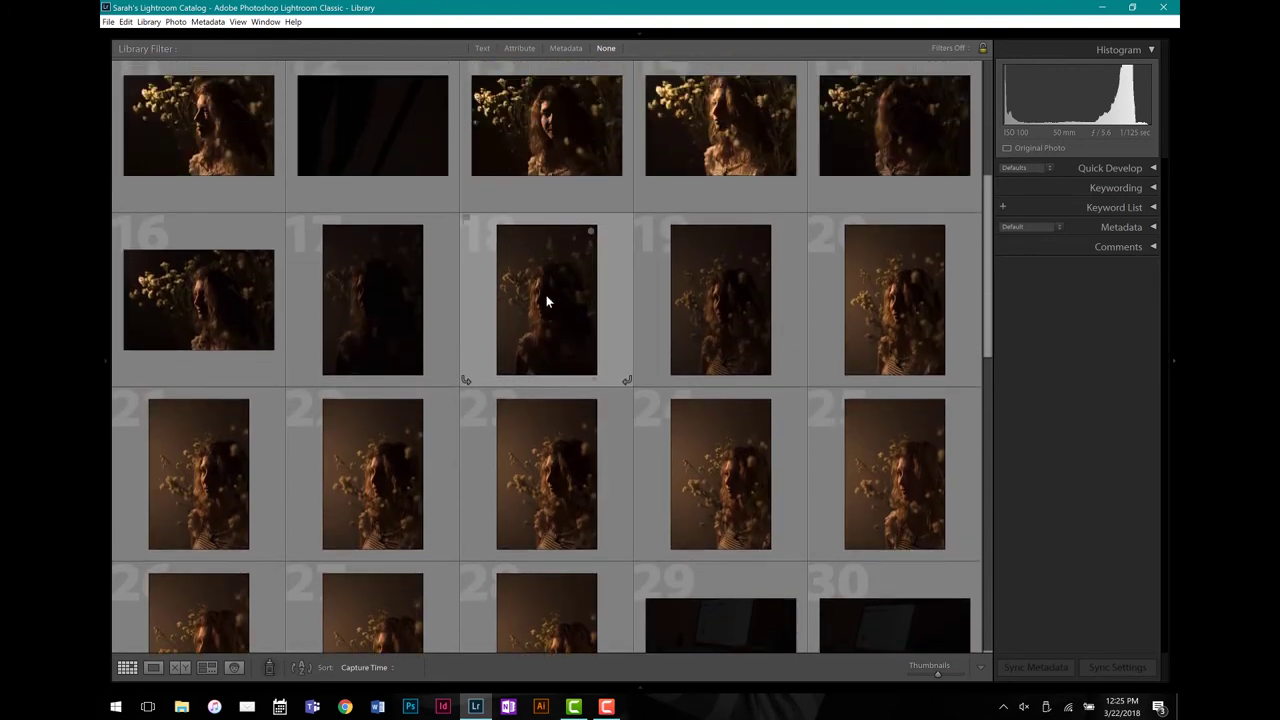
scroll(547, 301, "down", 2)
Examine the dark flower portraits one by one at full size to choose a frame for retouching
double_click(557, 281)
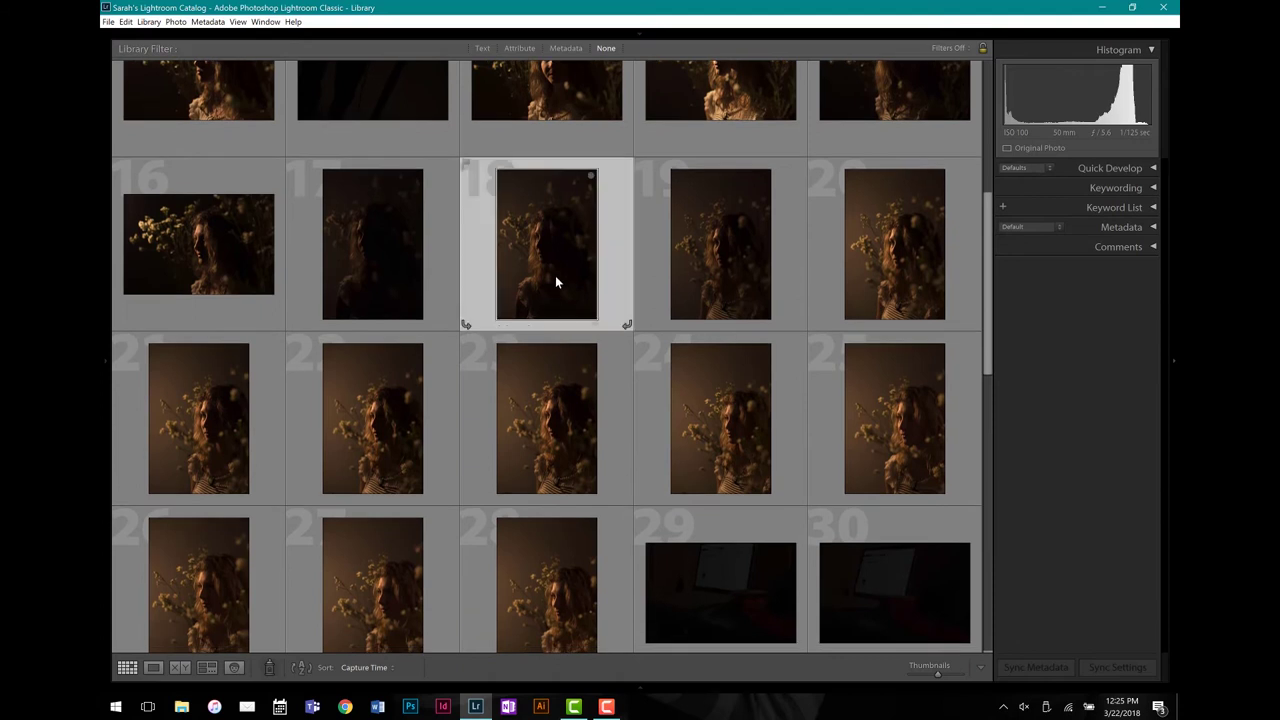
key("Right")
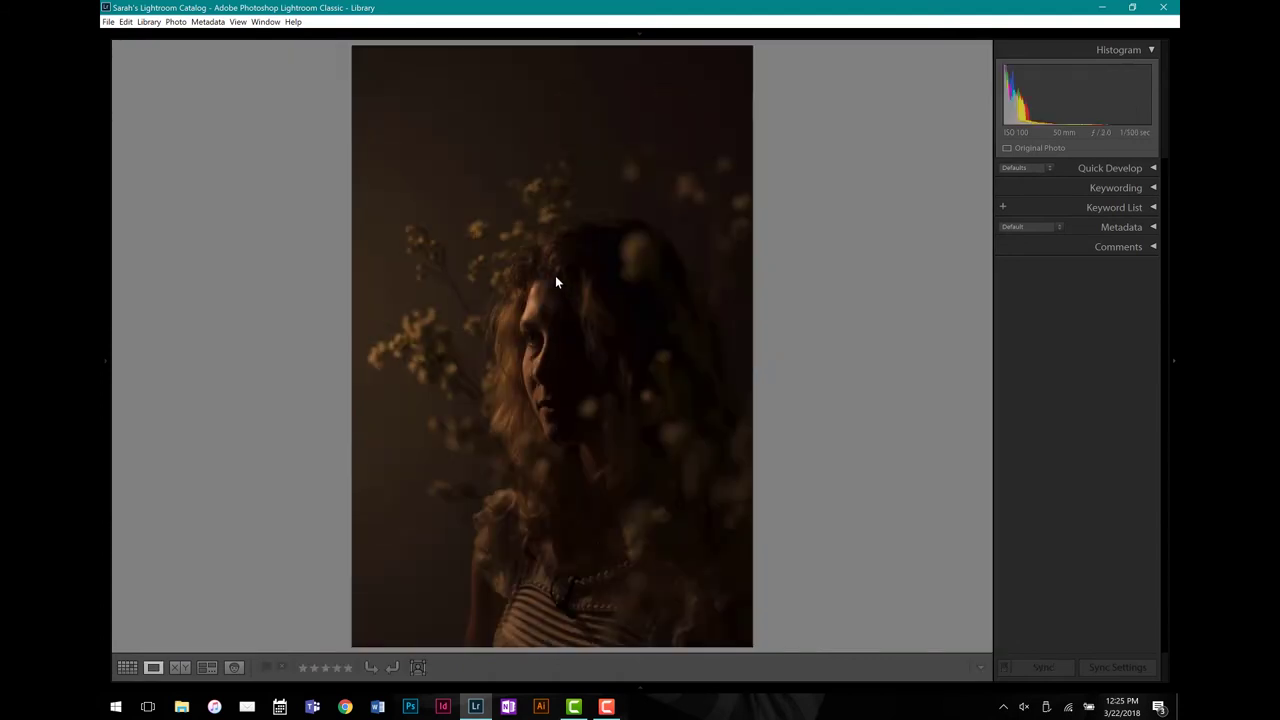
key("Right")
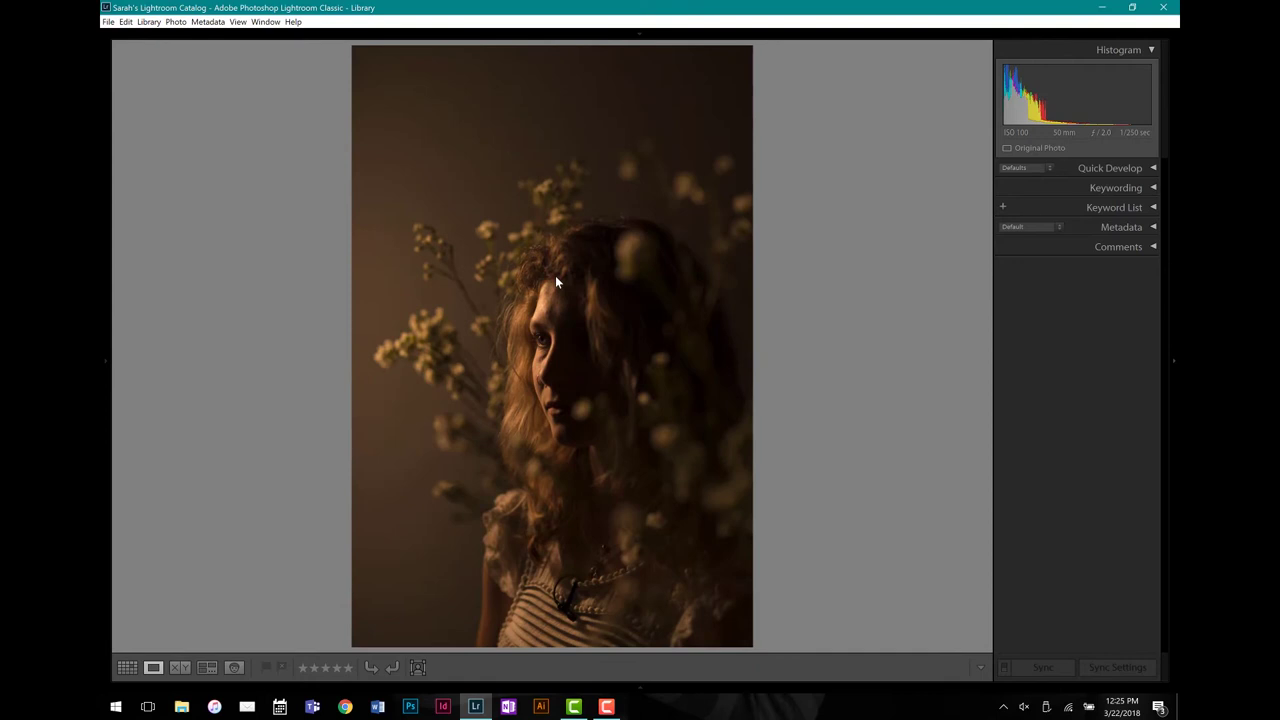
key("Right")
key("Right")
key("Right")
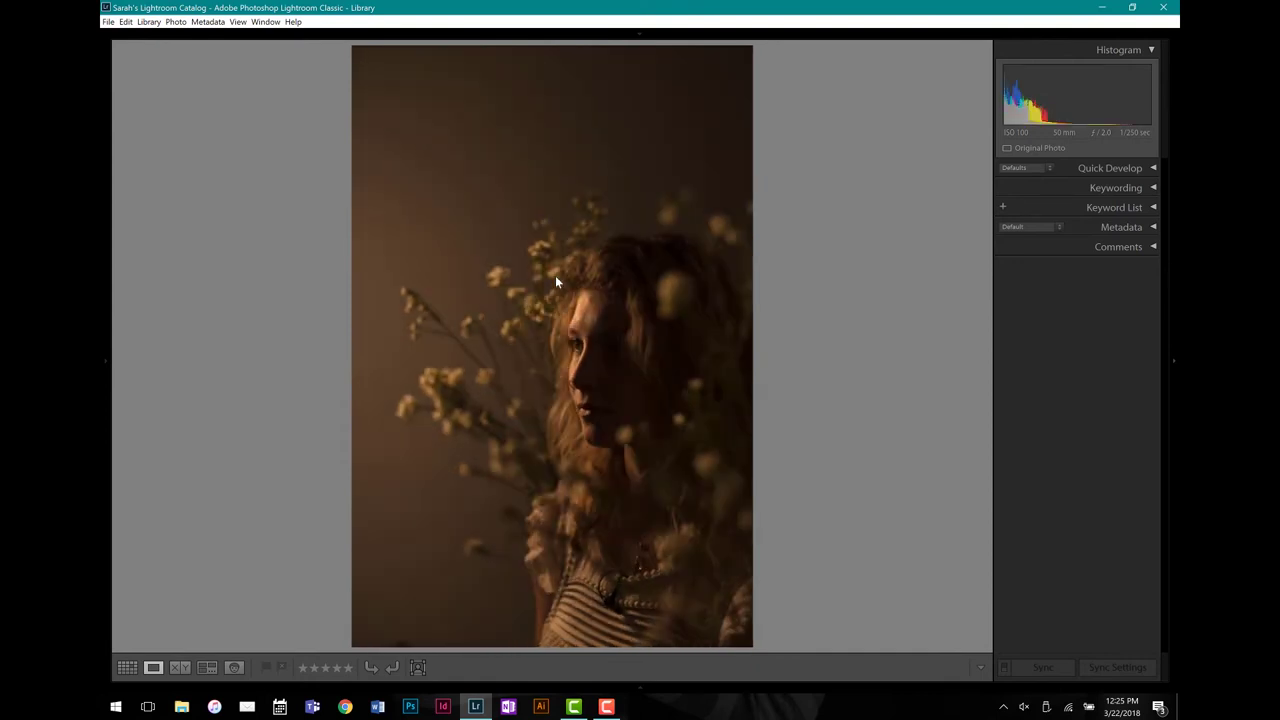
key("Right")
key("Right")
key("Right")
key("Right")
key("Right")
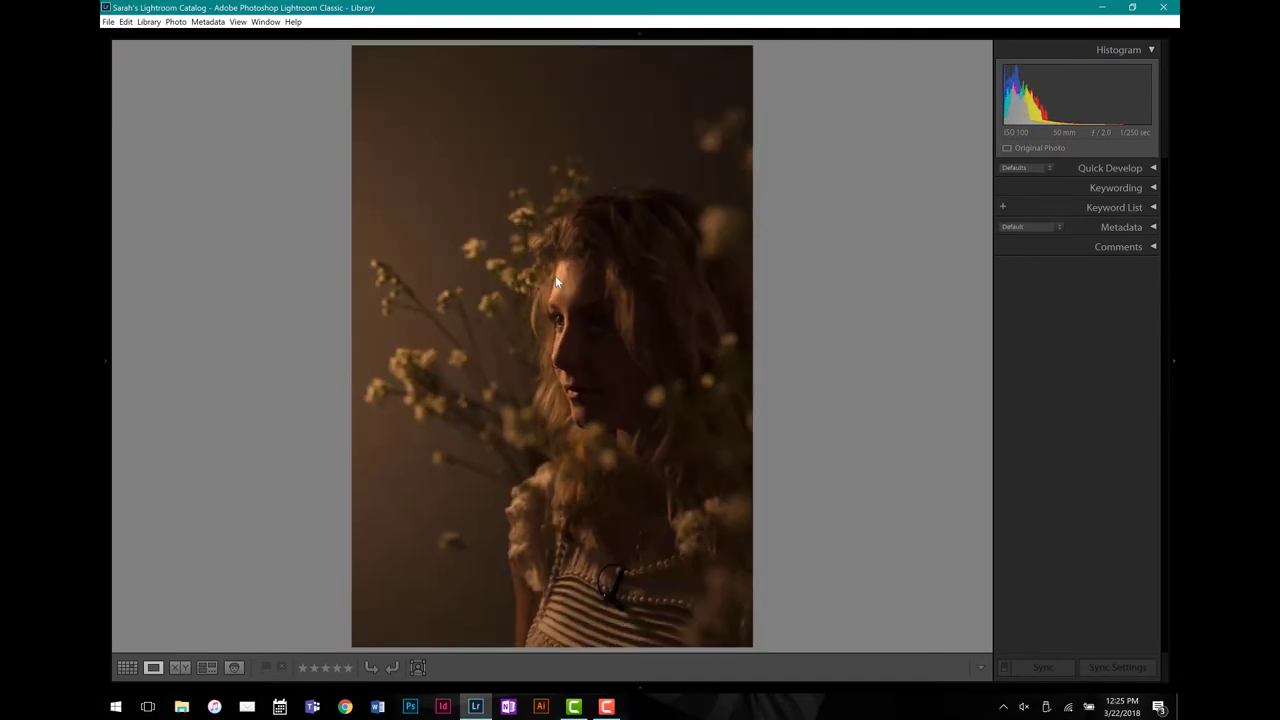
key("Right")
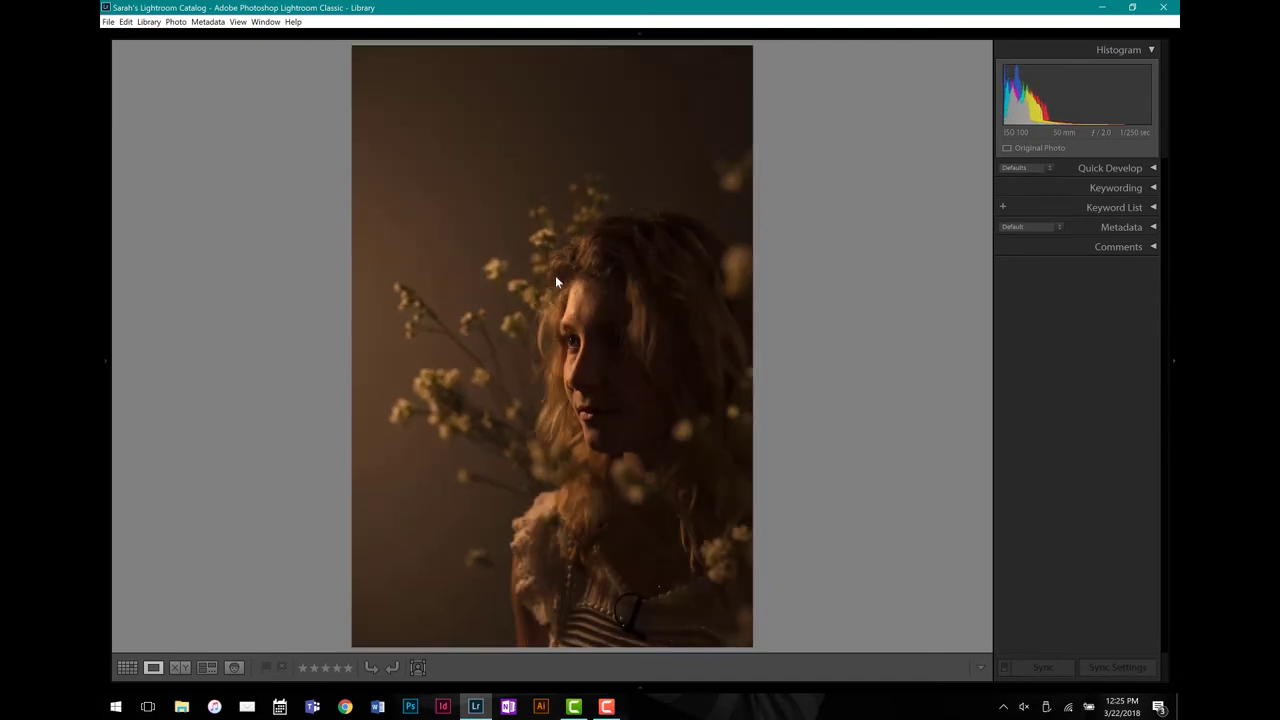
key("Right")
key("Right")
Label the chosen flower portrait red and open it in Photoshop with its Background layer duplicated
key("6")
key("ctrl+e")
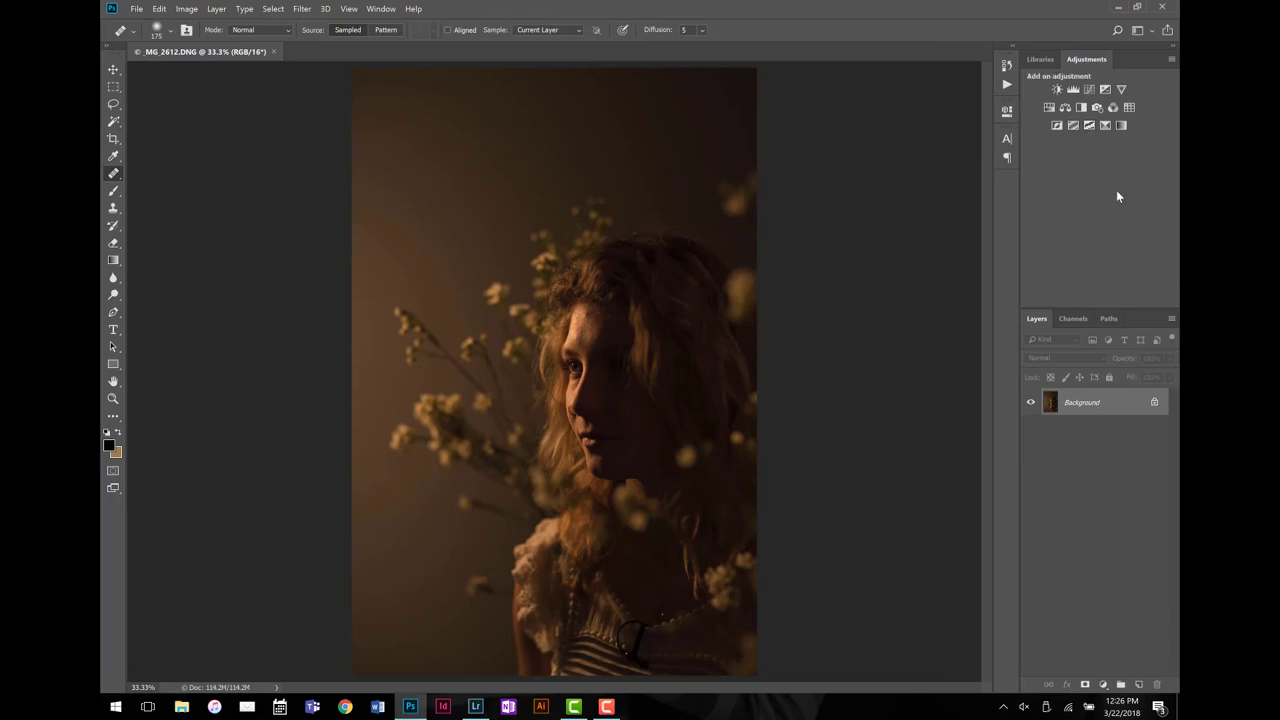
left_click_drag(1077, 401, 1143, 683)
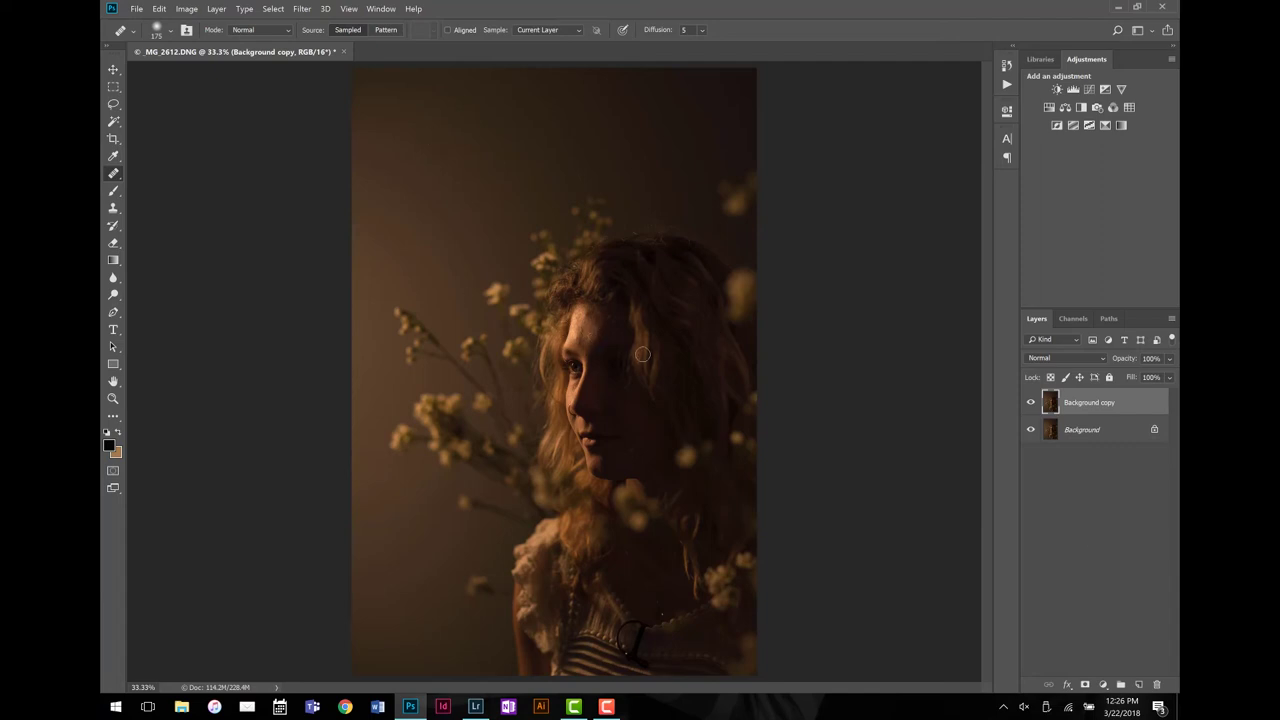
Heal the blemishes on the woman's lit forehead using the Healing Brush reduced to size 80
key("space")
scroll(583, 340, "up", 3)
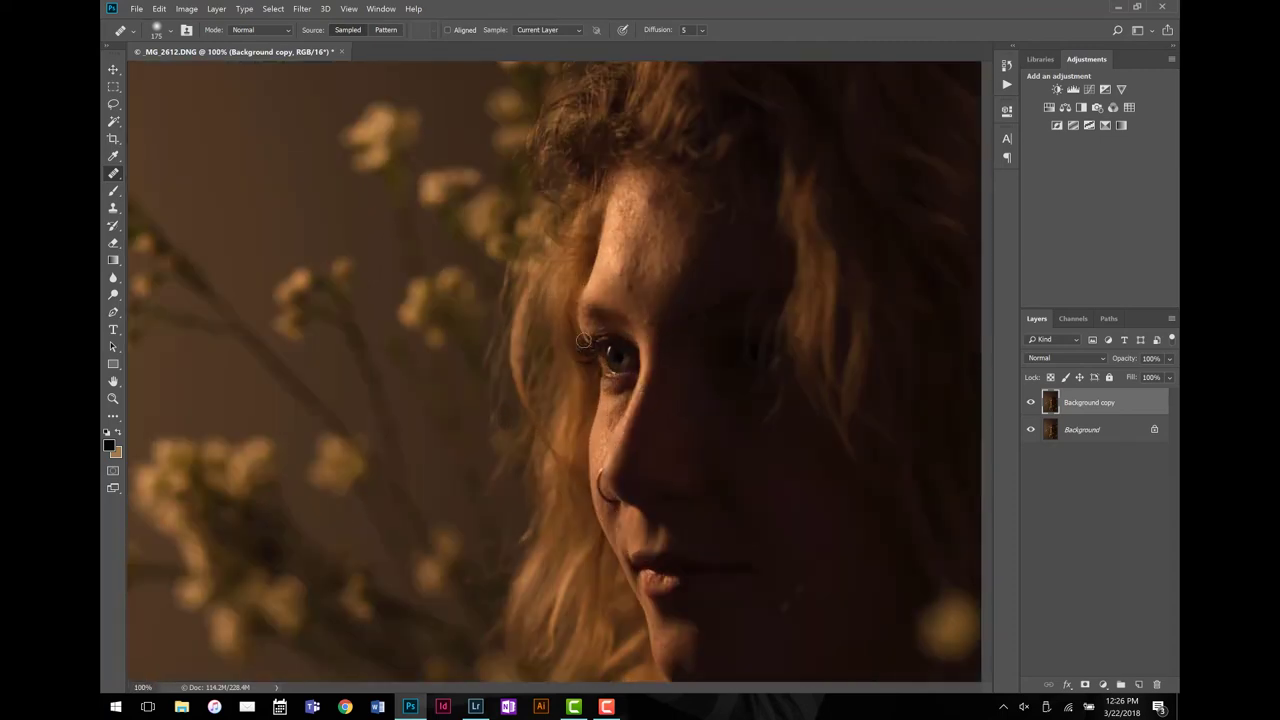
left_click_drag(452, 358, 395, 378)
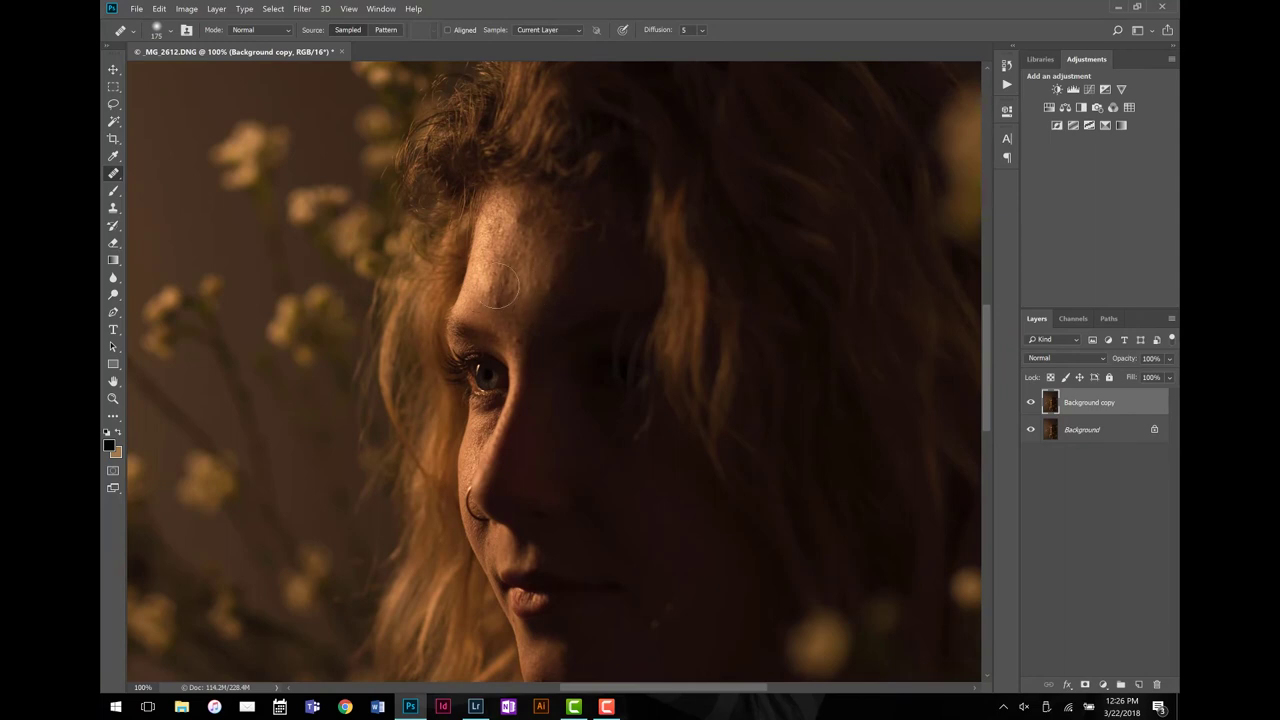
key("bracketleft")
left_click(495, 299)
mouse_move(523, 271)
left_mouse_down()
mouse_move(496, 255)
mouse_move(484, 299)
left_mouse_up()
left_click_drag(497, 262, 503, 250)
left_click(503, 250)
left_click(492, 290)
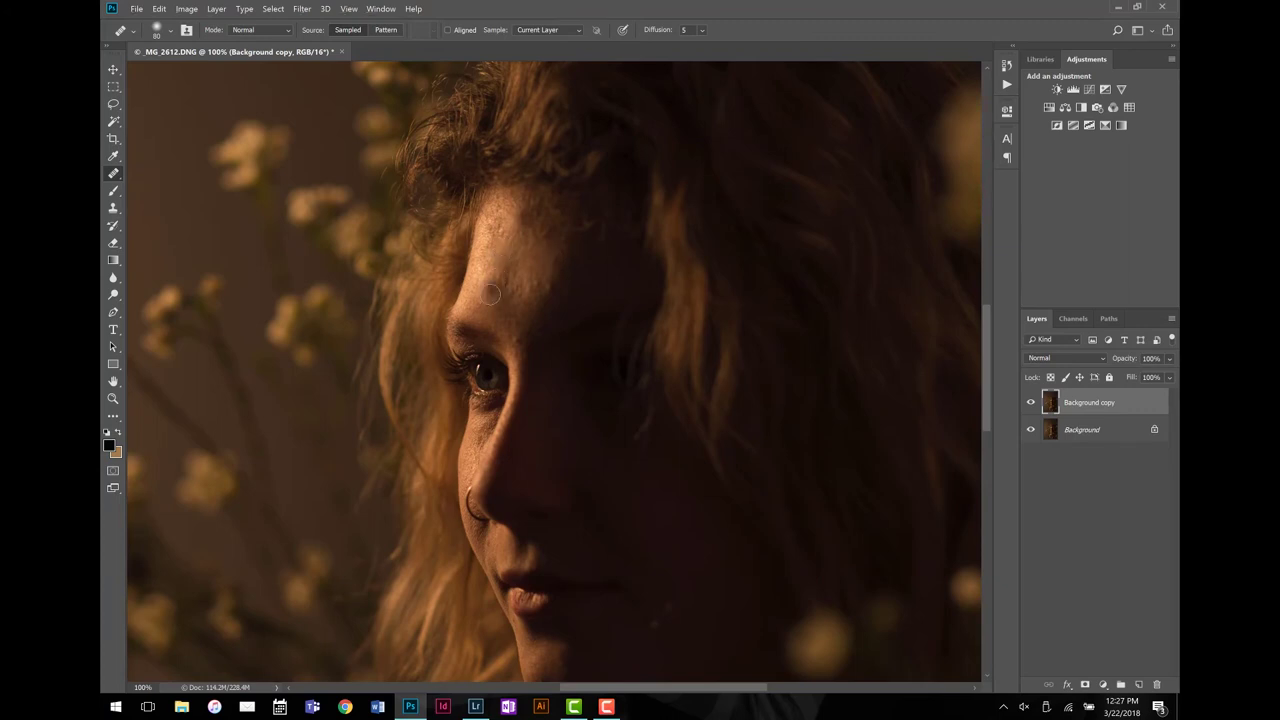
Heal the remaining spots on the forehead and shadowed cheek, checking the rest of the face down to the chin
left_click(566, 292)
left_click(510, 280)
left_click(598, 407)
scroll(600, 300, "down", 5)
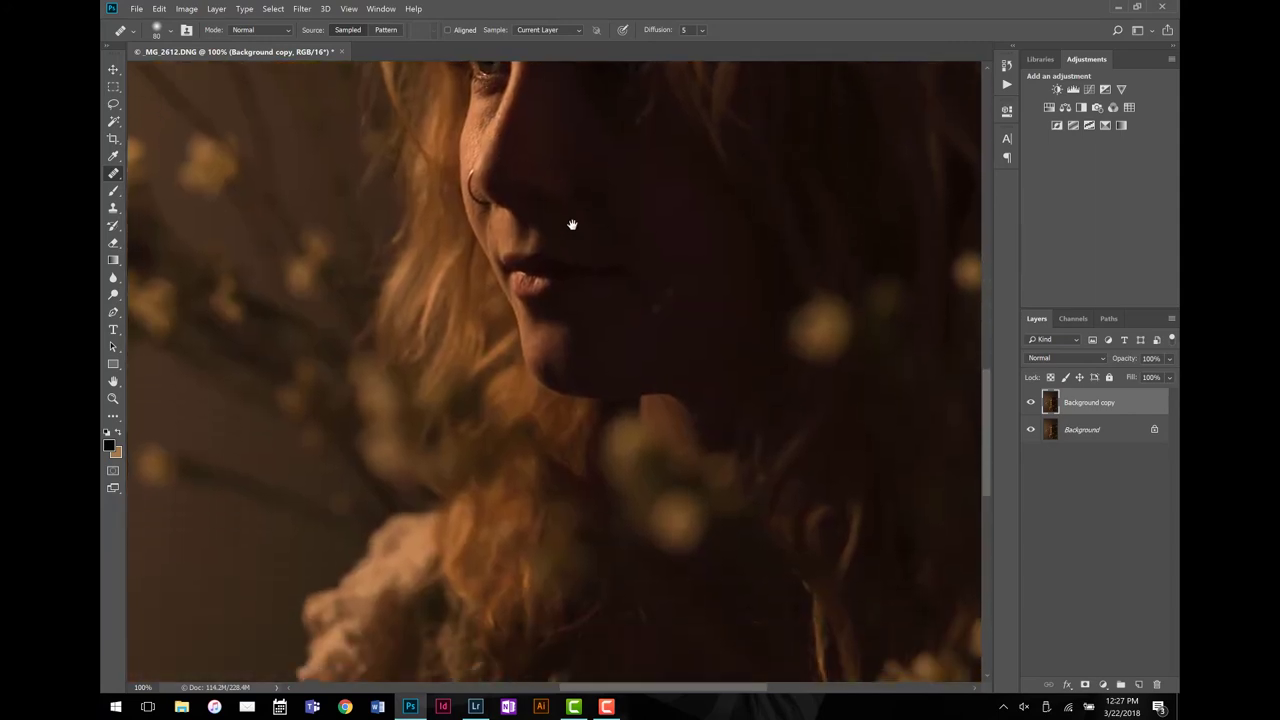
left_click_drag(546, 220, 509, 371)
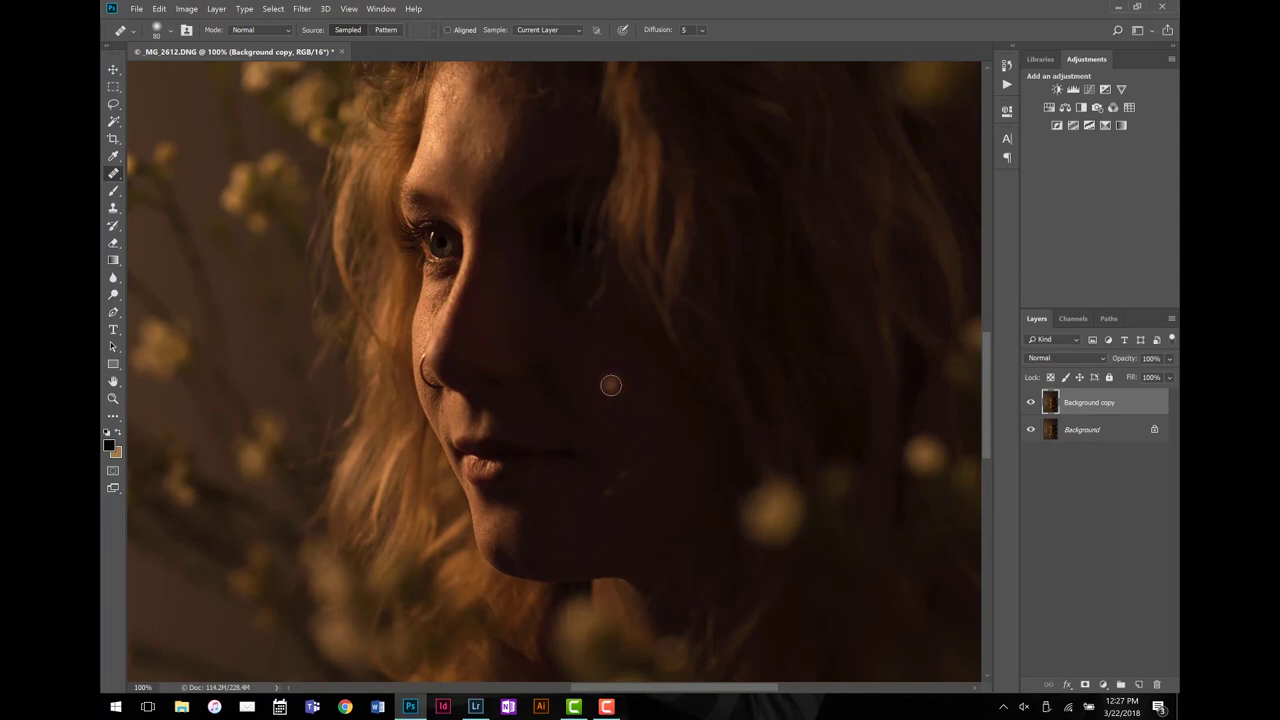
scroll(606, 449, "up", 2)
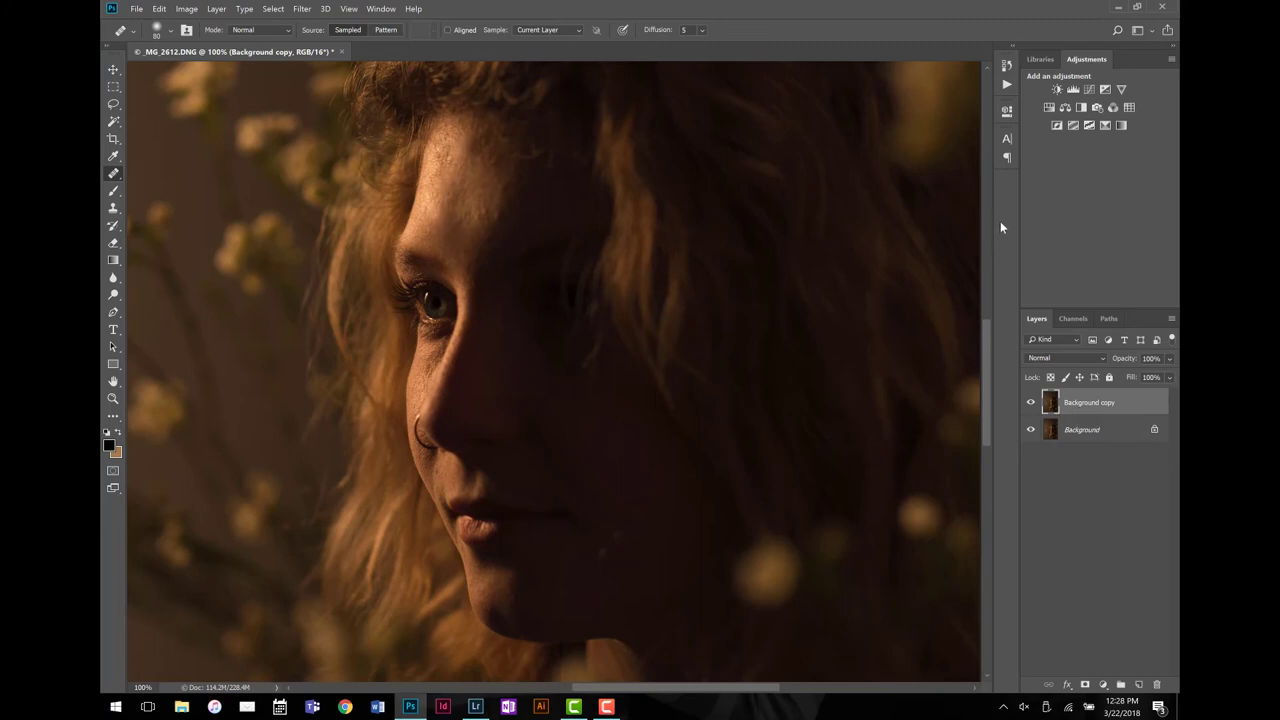
Display the recorded actions and expand the Frequency Separation action to show all of its commands
left_click(1007, 68)
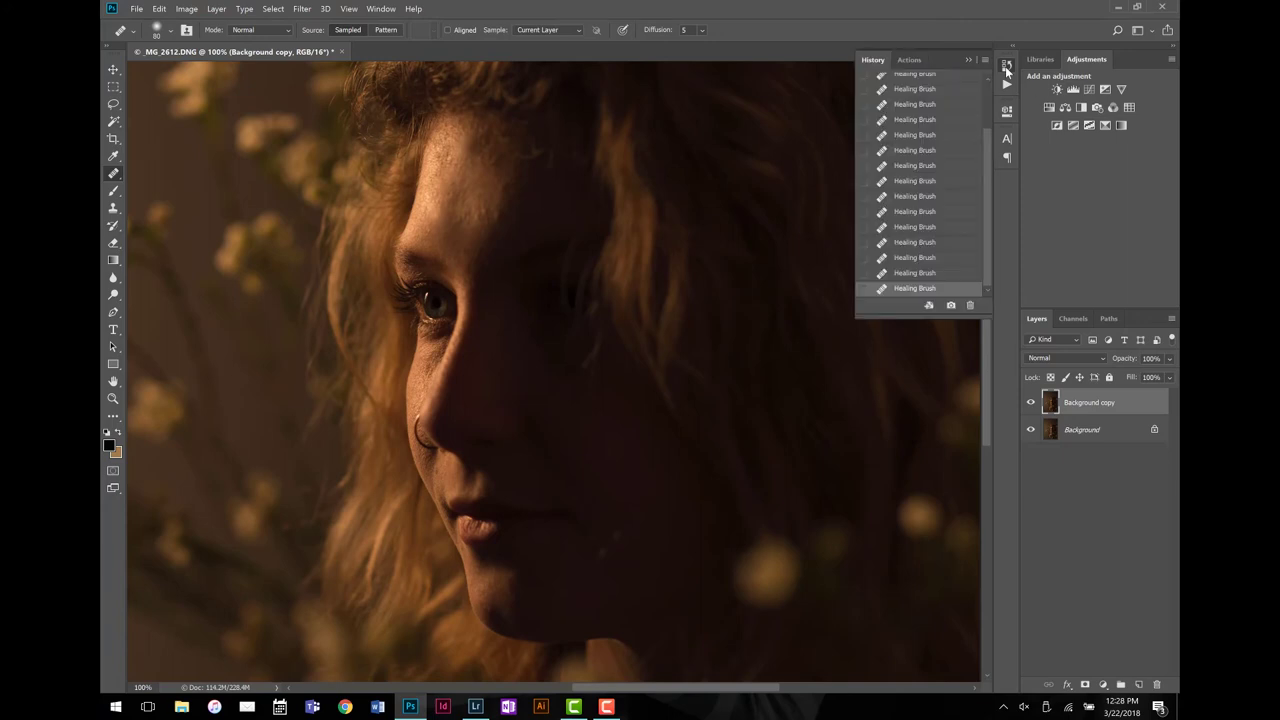
left_click(908, 61)
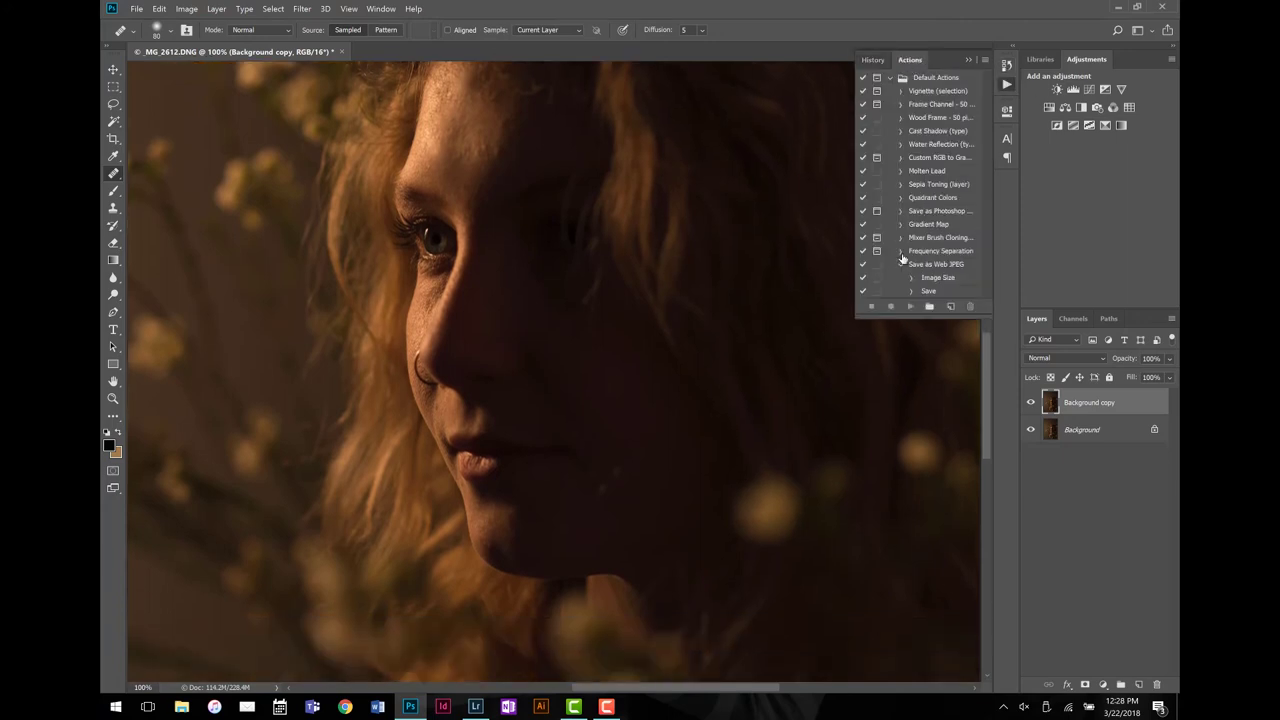
left_click(901, 251)
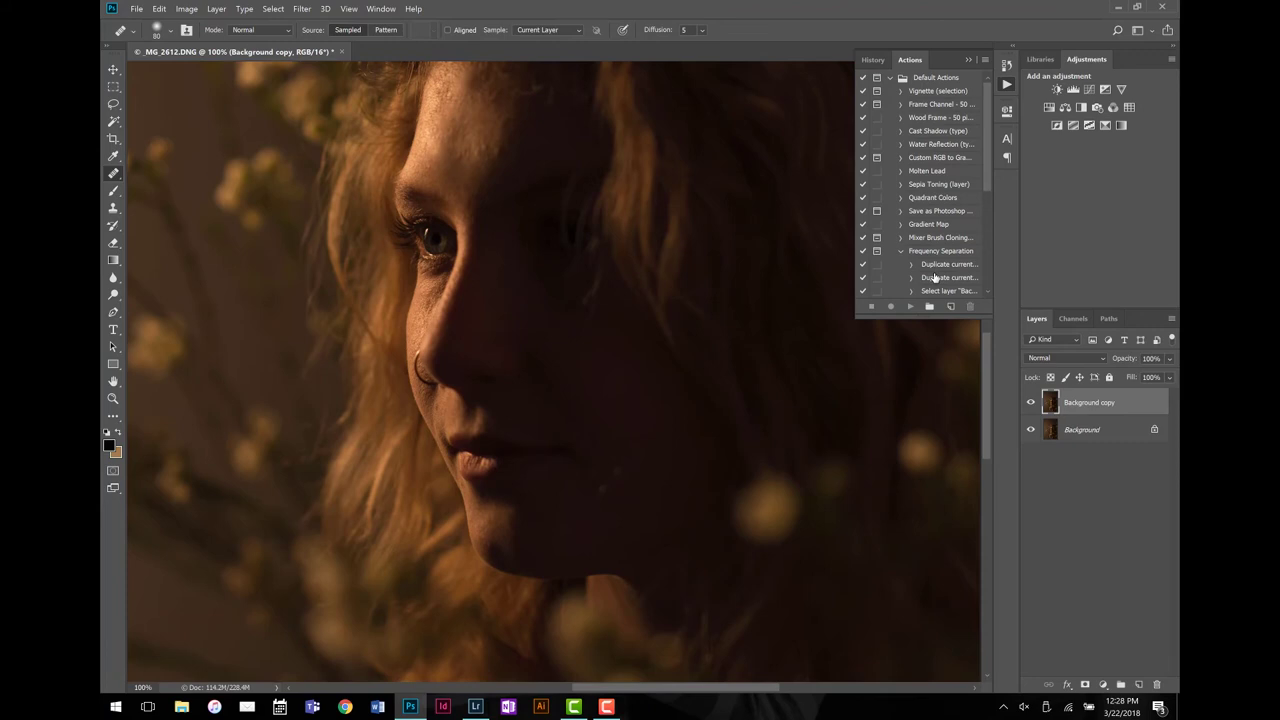
left_click_drag(947, 330, 944, 522)
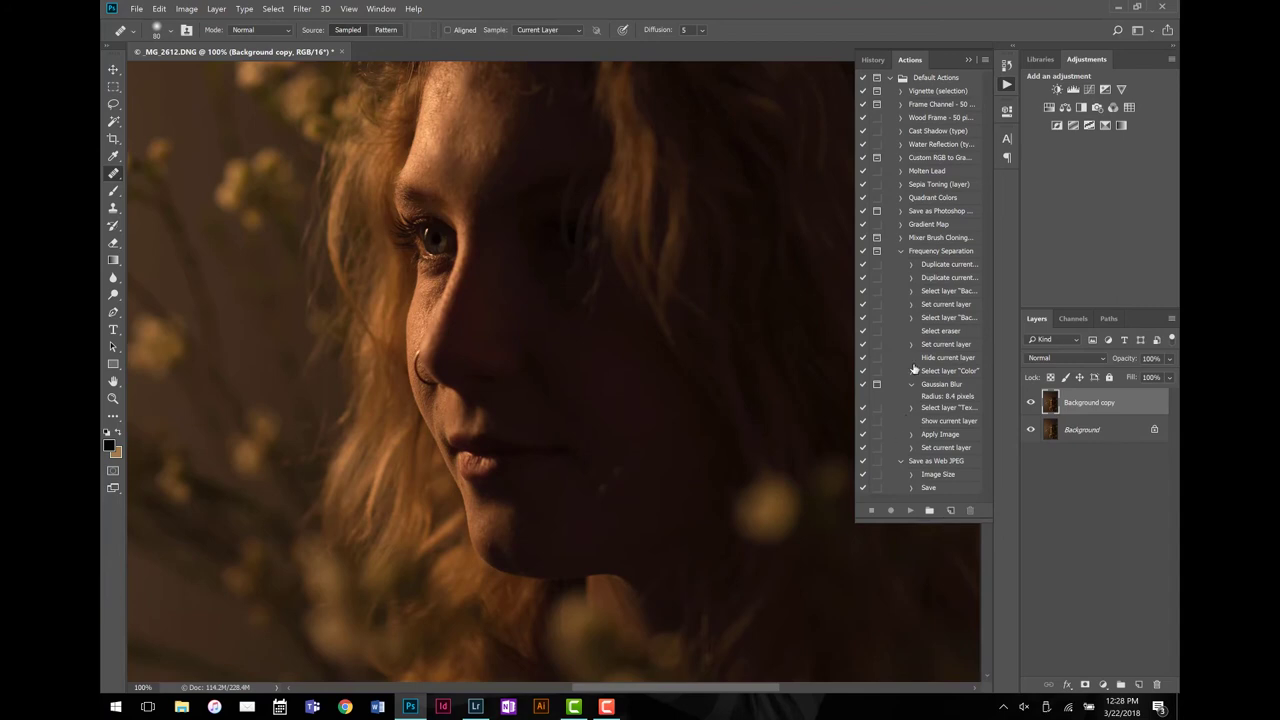
Run the Frequency Separation action on the healed copy, applying its Gaussian Blur with a radius of 10.0 pixels
left_click(933, 252)
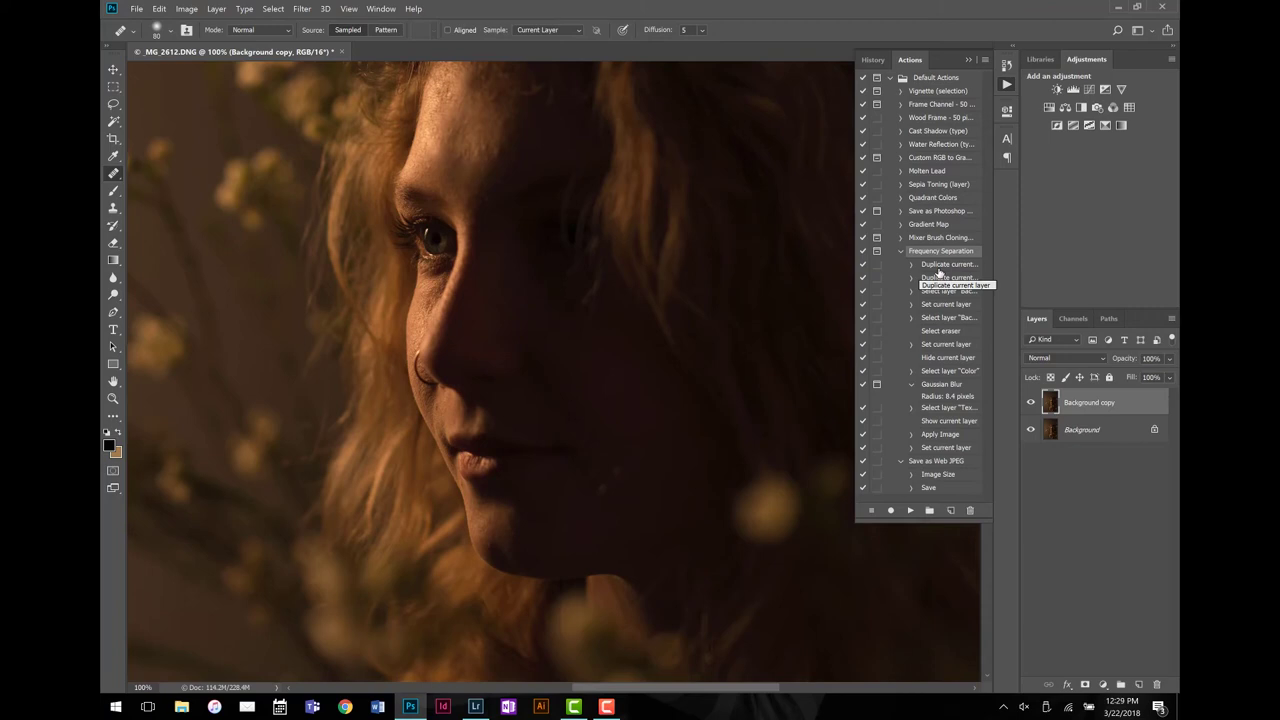
left_click(911, 511)
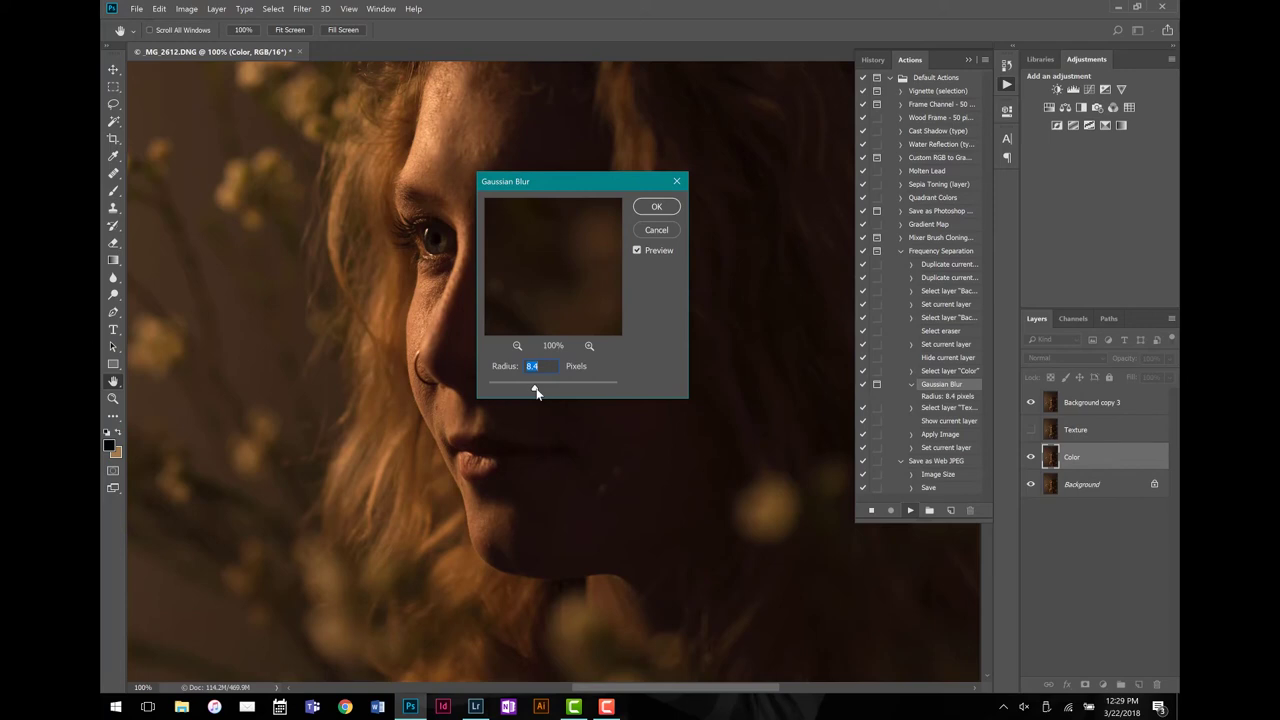
left_click_drag(535, 391, 527, 391)
left_click(443, 230)
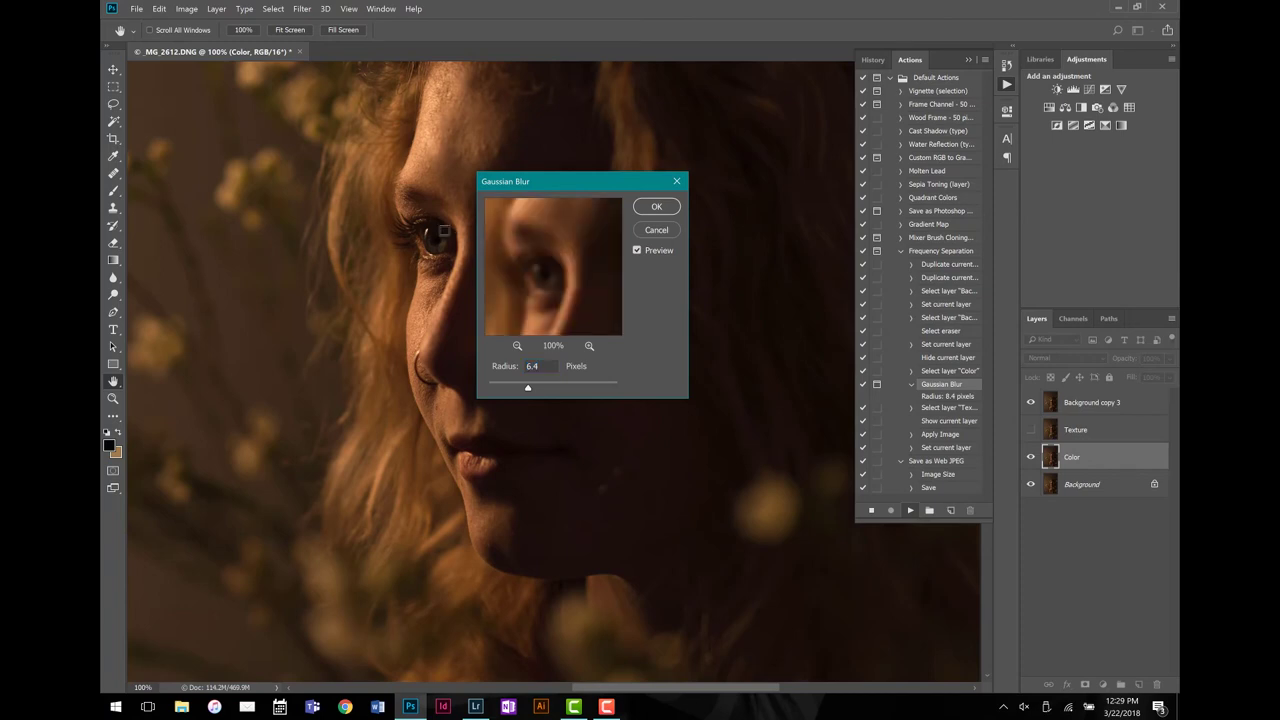
left_click_drag(535, 387, 520, 391)
left_click(471, 136)
left_click_drag(520, 388, 538, 391)
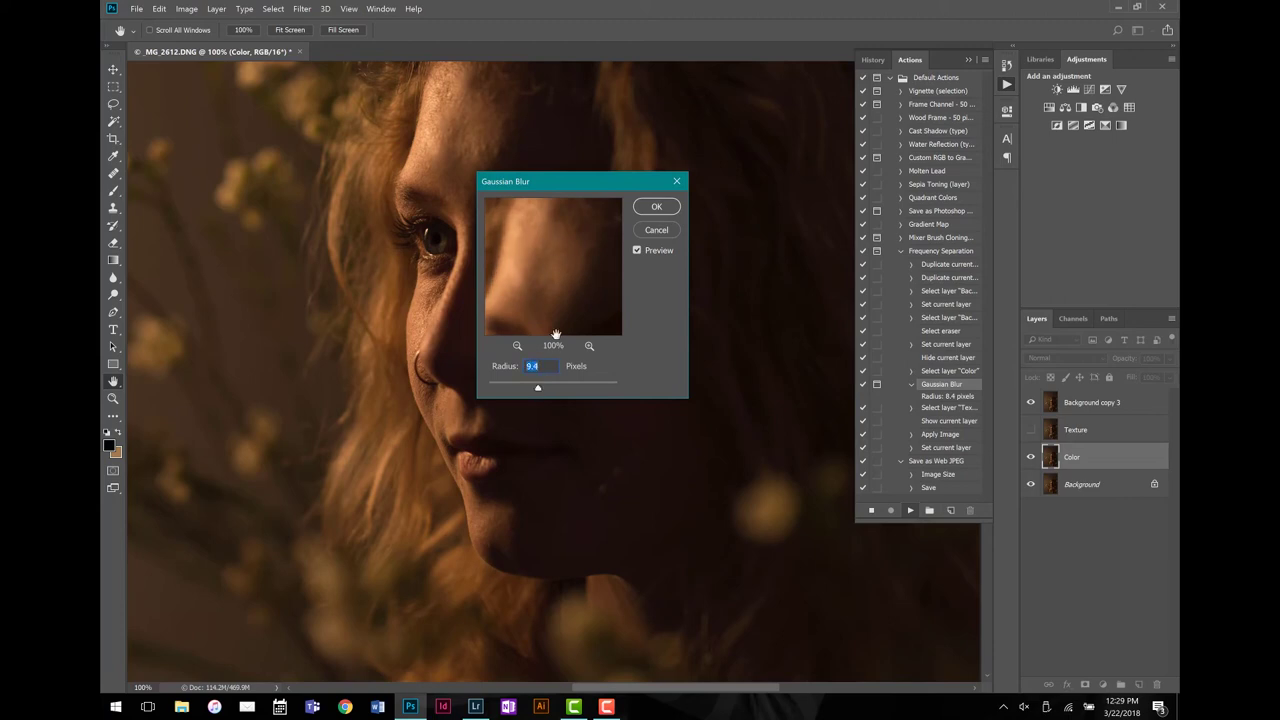
left_click_drag(540, 391, 542, 391)
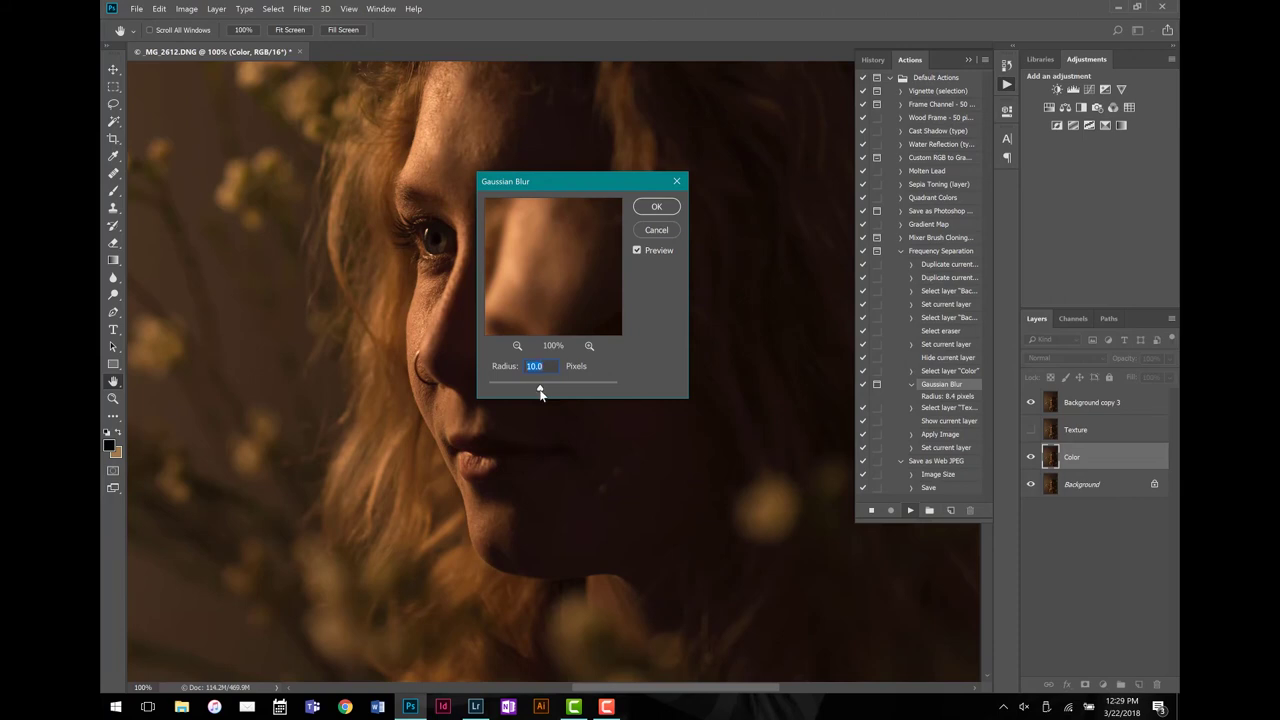
left_click(673, 214)
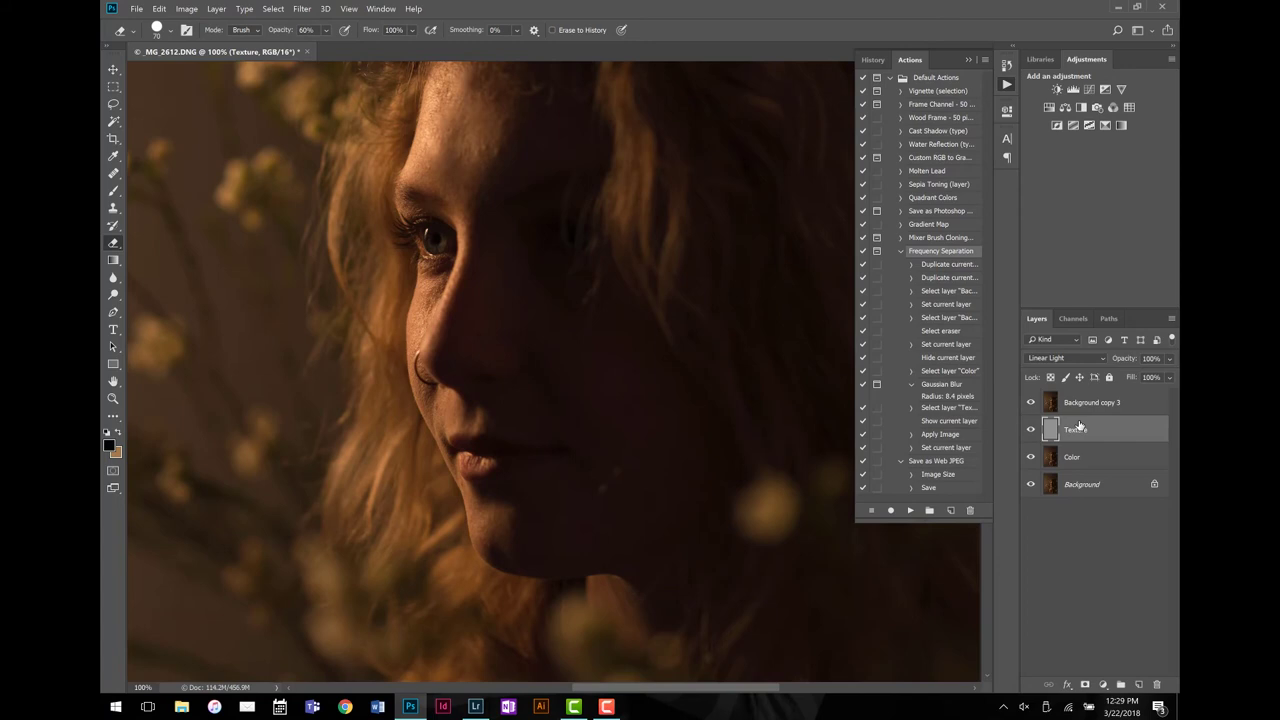
Move Background copy 3 beneath the Color layer, and lasso the woman's lit forehead on the Color layer
left_click_drag(1080, 405, 1077, 470)
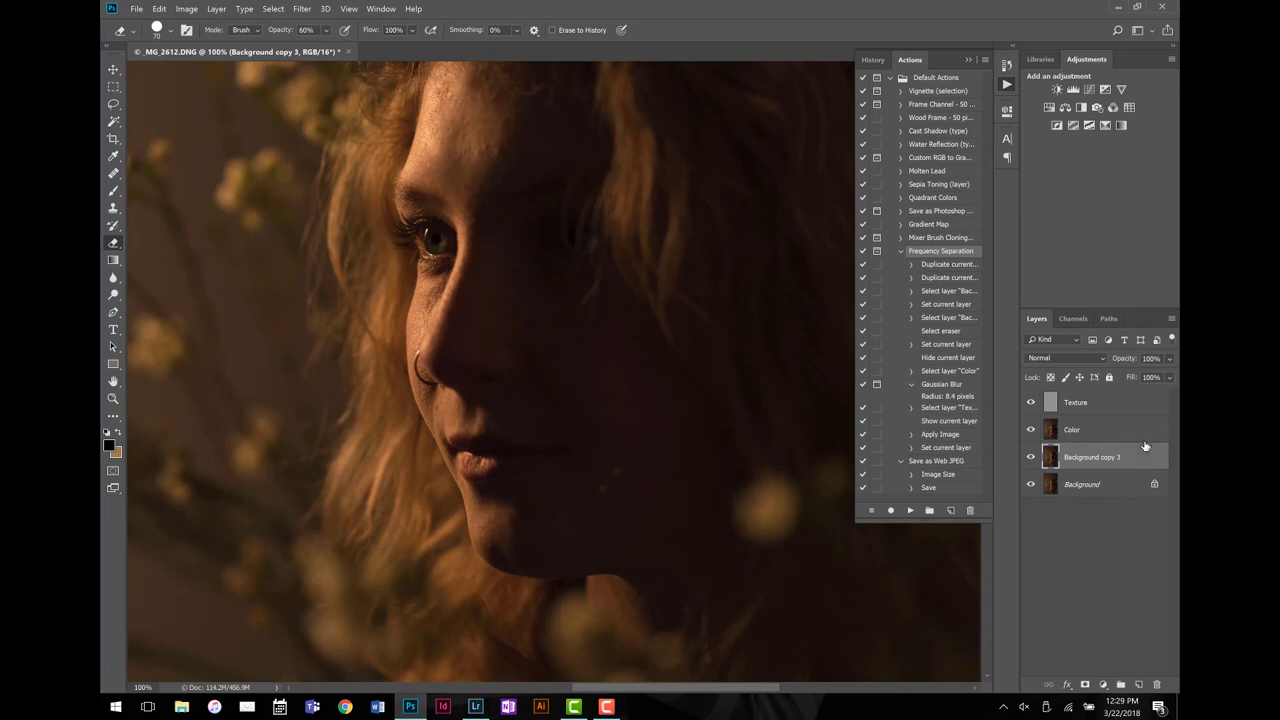
left_click(1070, 430)
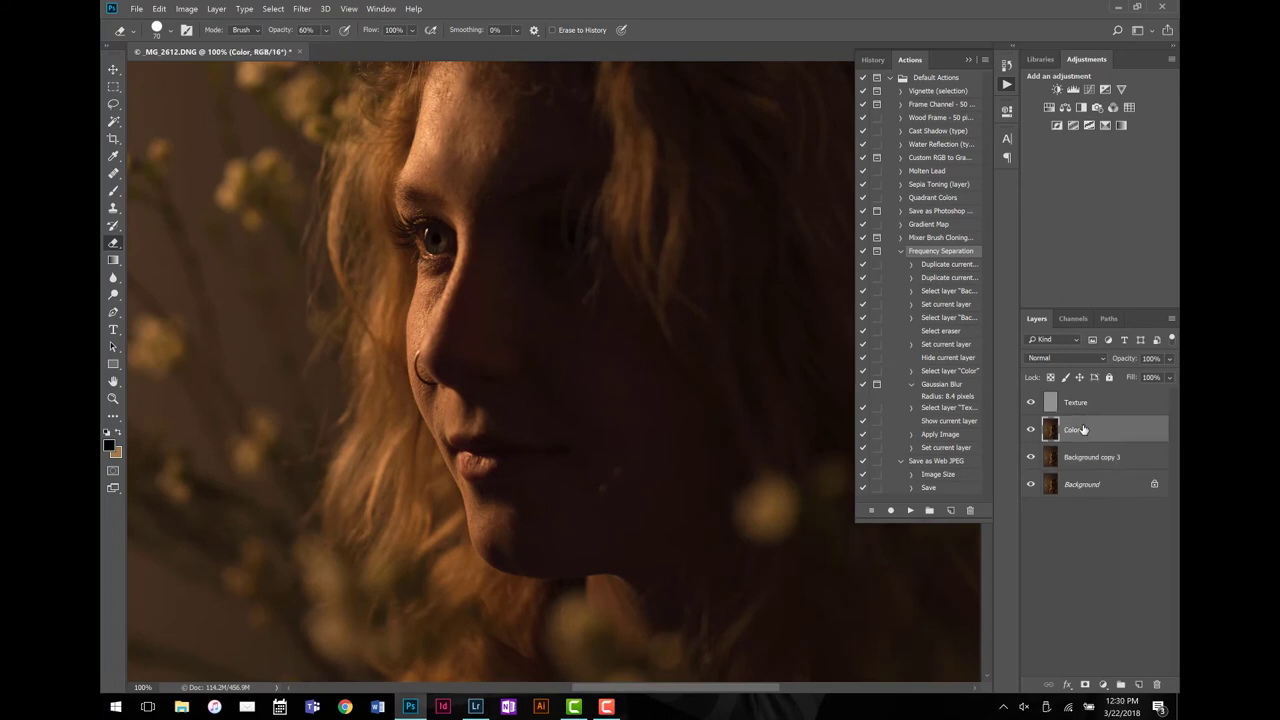
left_click_drag(576, 78, 526, 137)
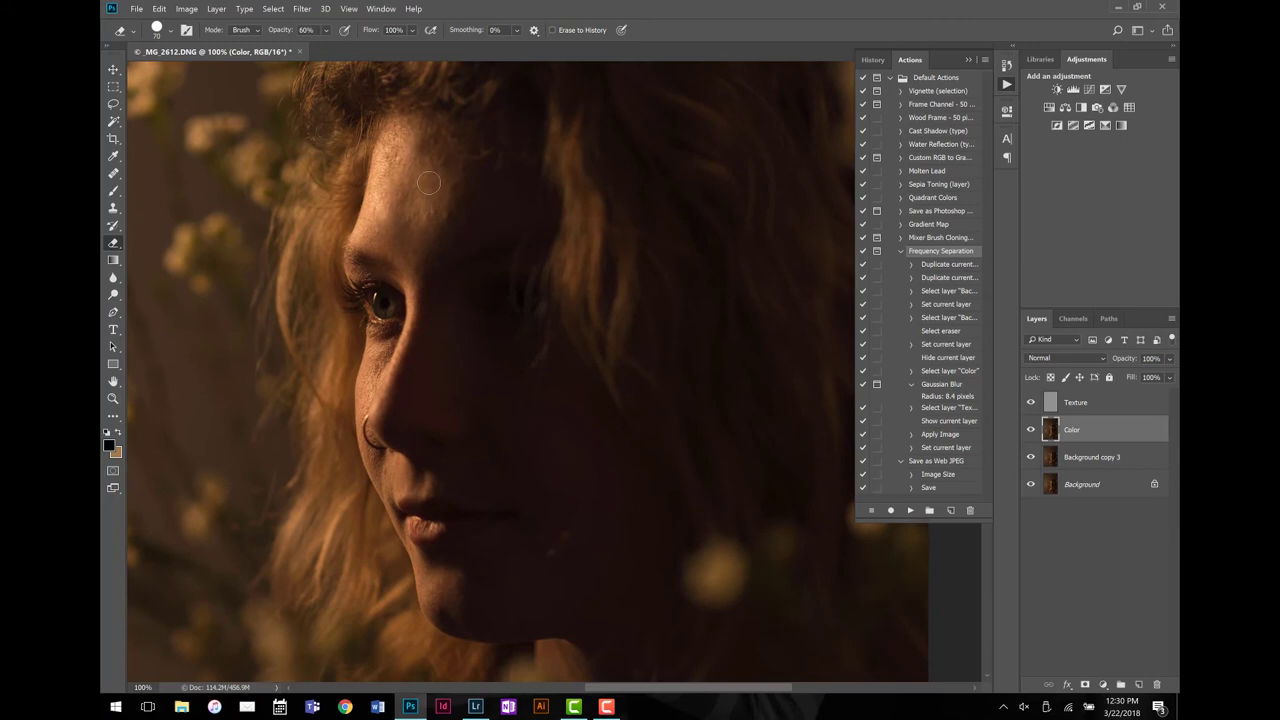
key("l")
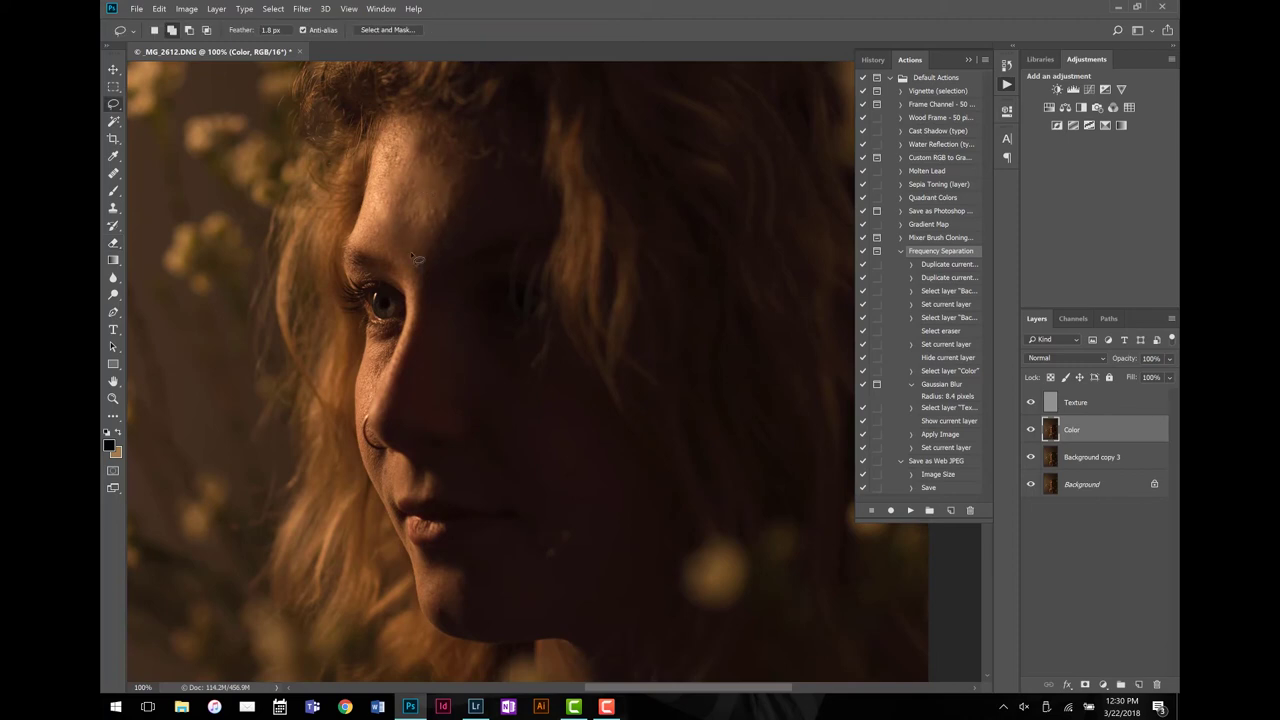
mouse_move(418, 272)
left_mouse_down()
mouse_move(448, 196)
mouse_move(434, 137)
mouse_move(415, 126)
mouse_move(382, 139)
mouse_move(364, 220)
mouse_move(372, 245)
mouse_move(418, 276)
left_mouse_up()
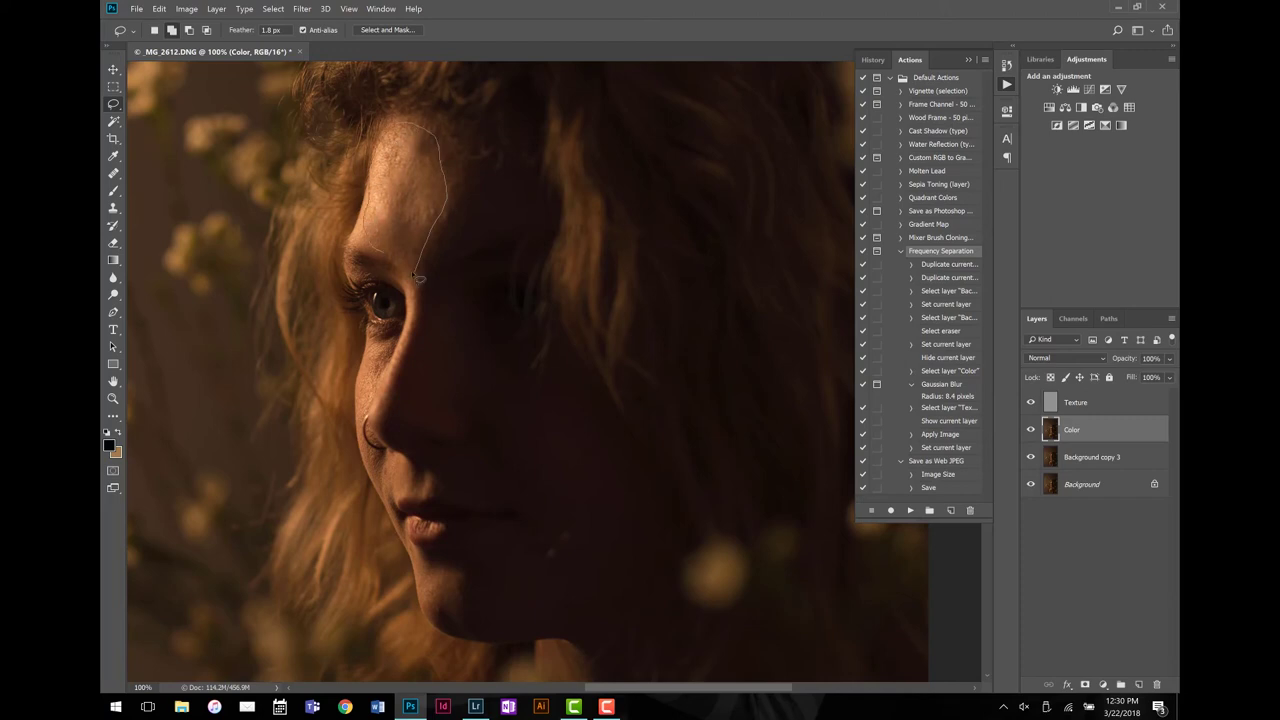
Smooth the selected forehead on the Color layer with a Gaussian Blur of 20.8 pixels radius
left_click(302, 8)
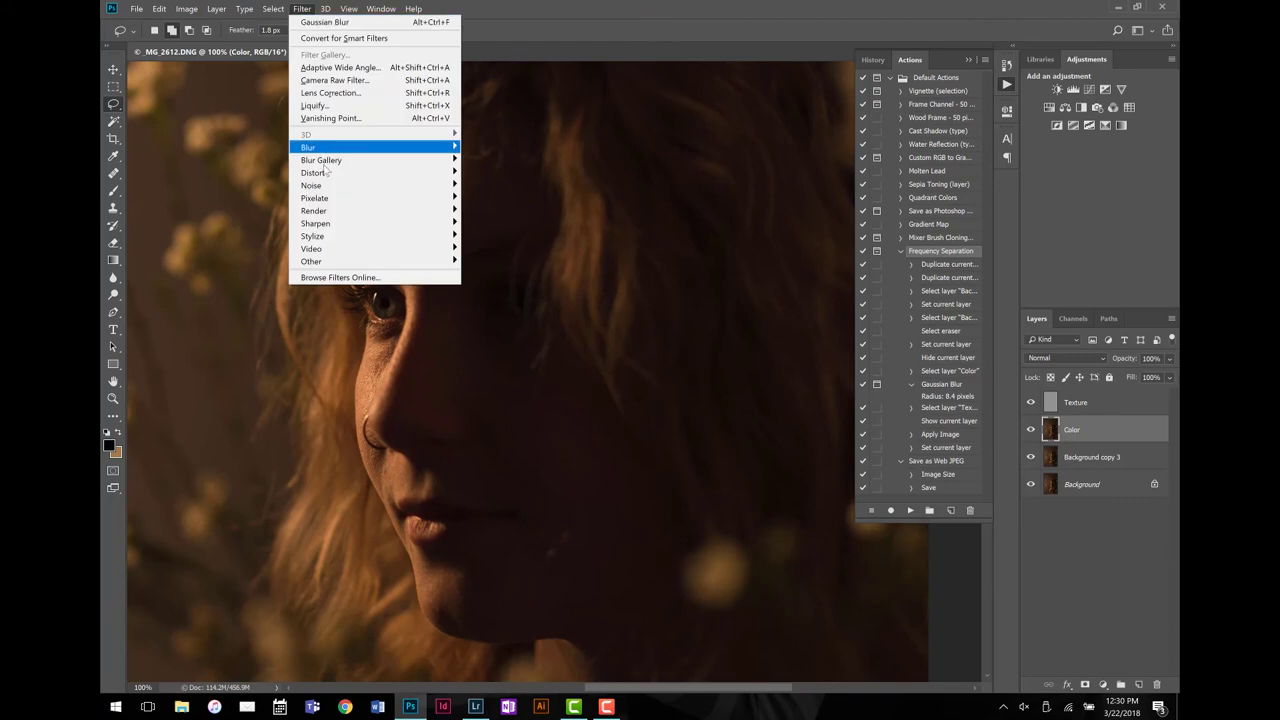
mouse_move(310, 147)
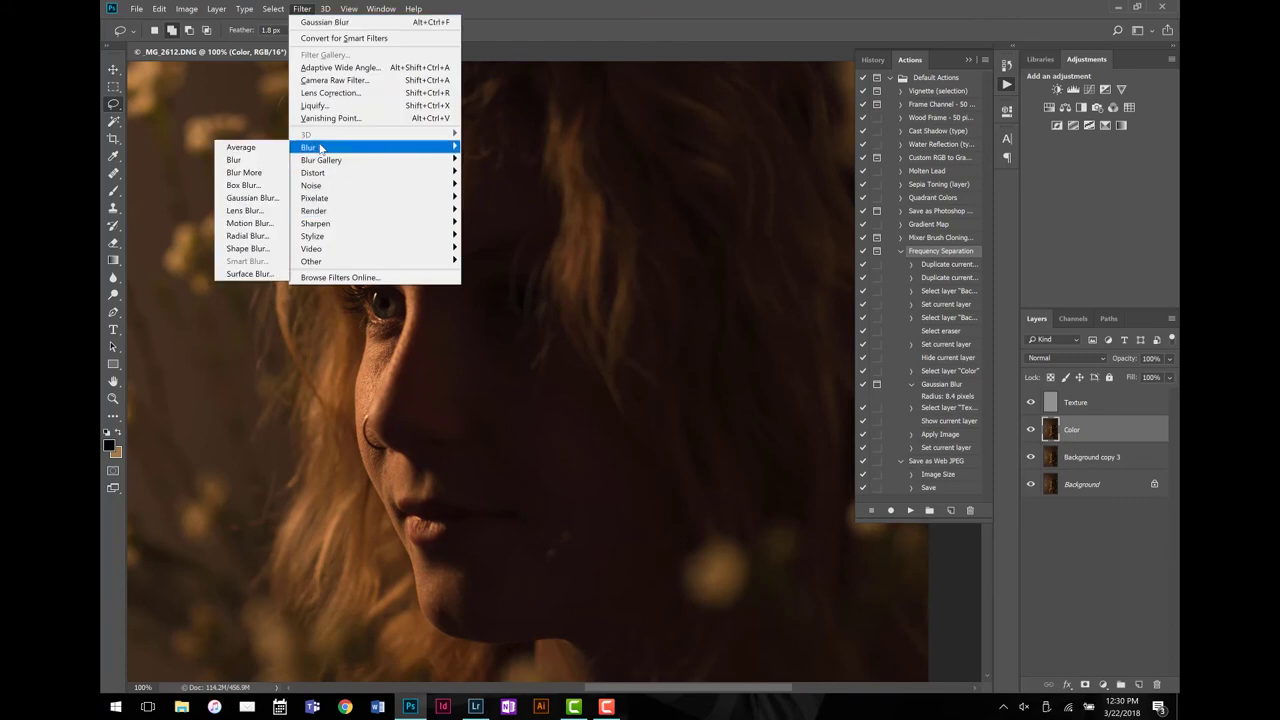
left_click(263, 198)
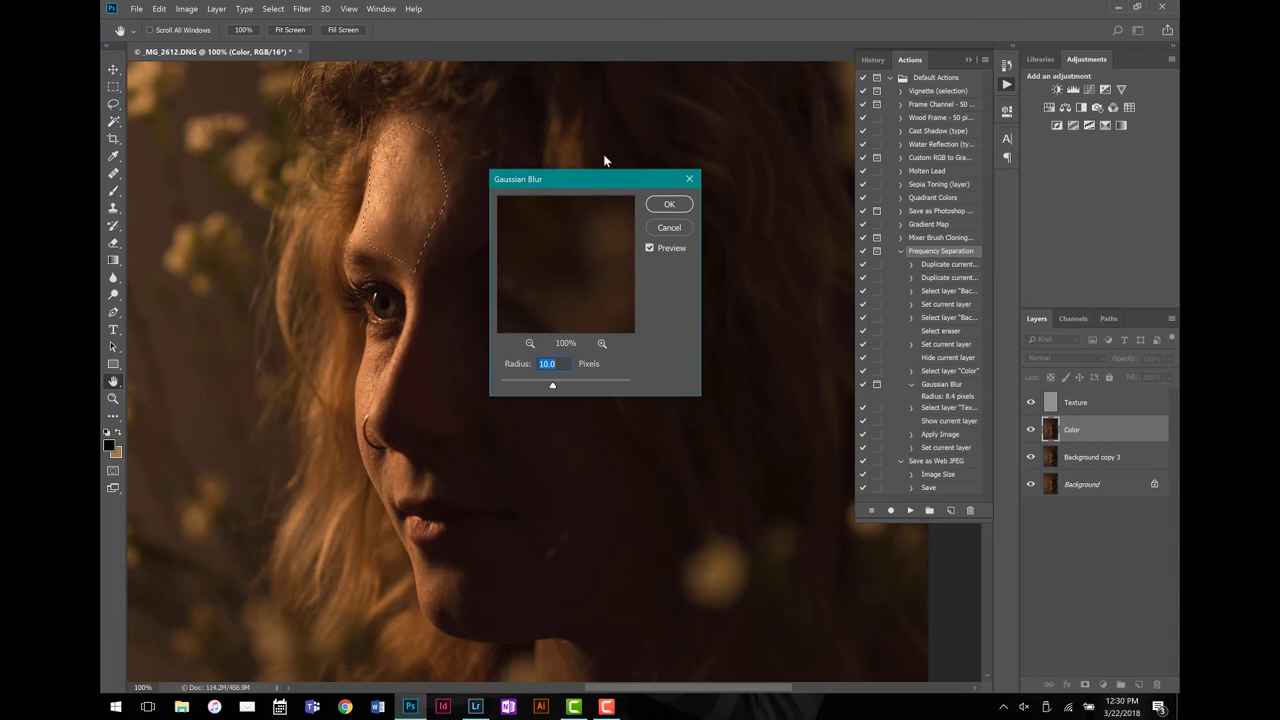
left_click_drag(615, 364, 520, 363)
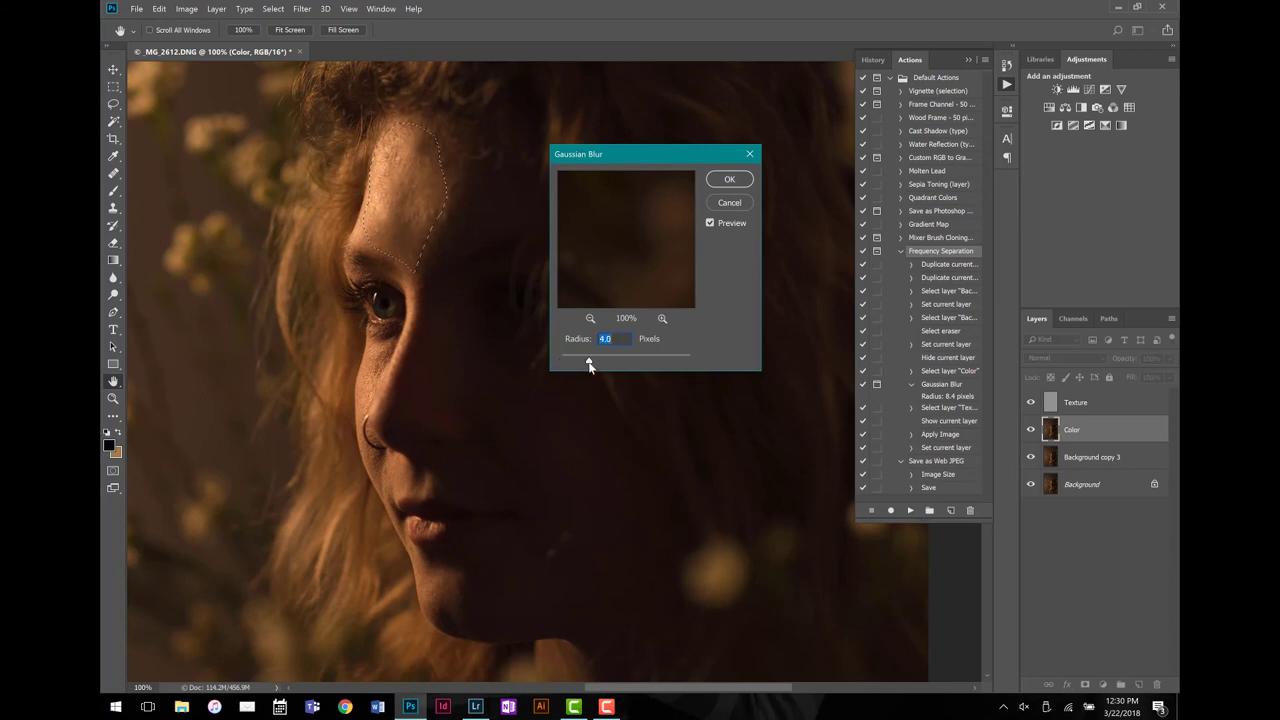
left_click_drag(604, 365, 619, 366)
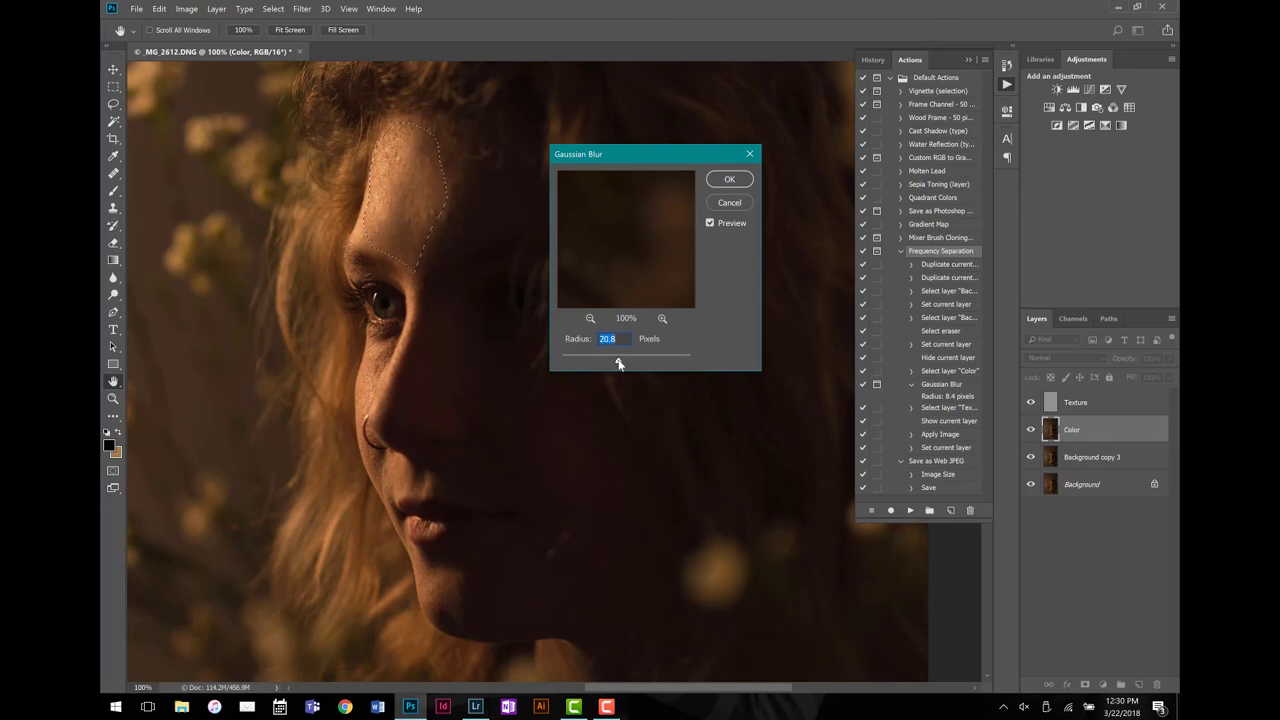
left_click(724, 180)
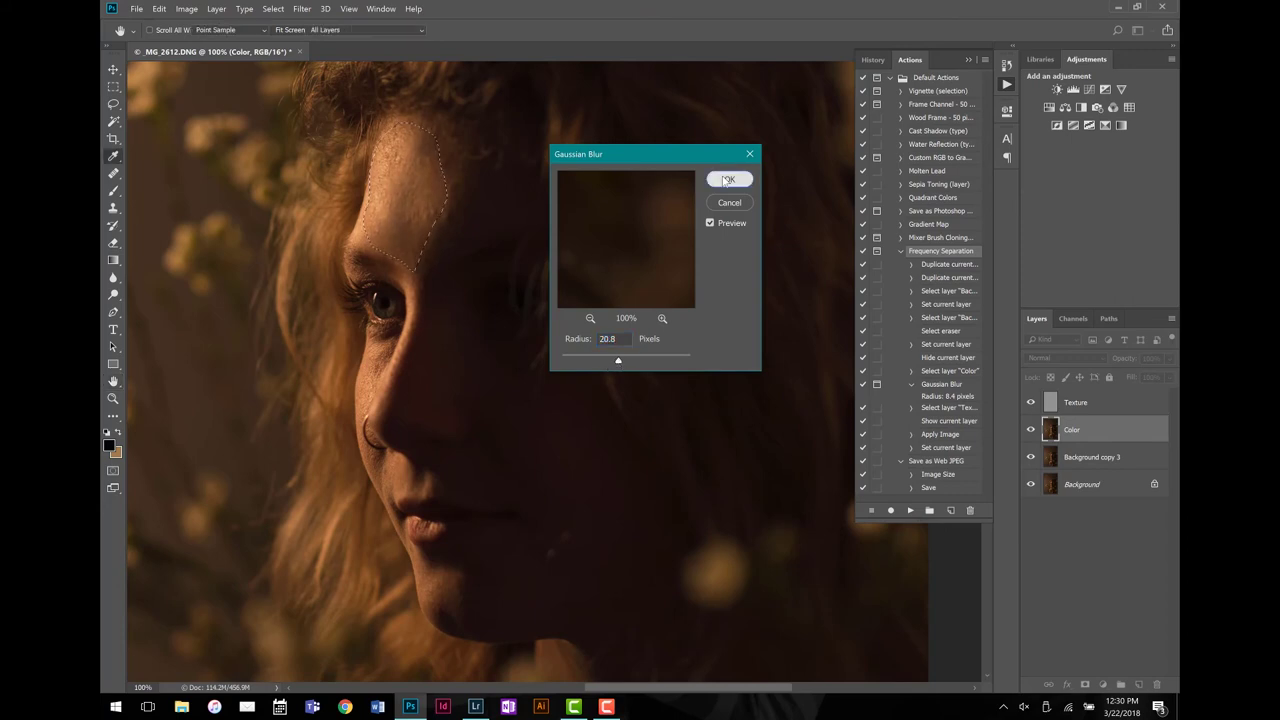
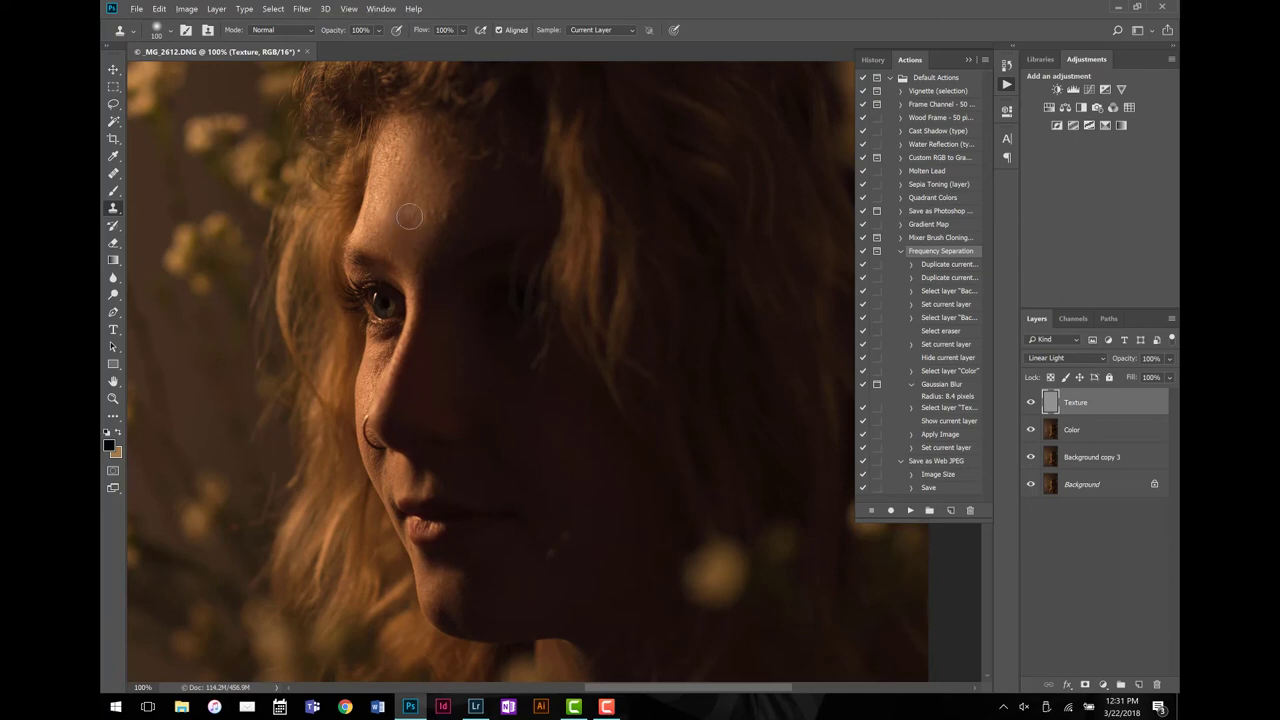
Clone clean skin over the rough forehead areas on the Texture layer with the Clone Stamp at 51% opacity
left_click(412, 206, "alt")
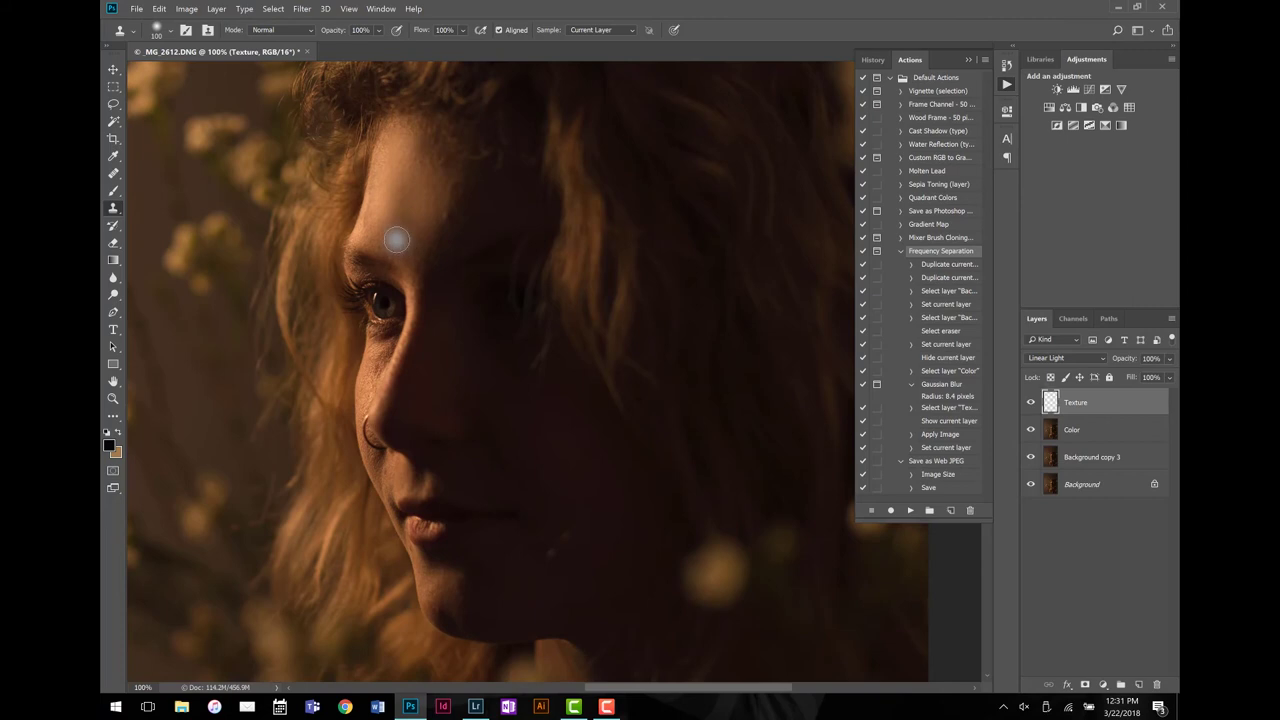
left_click(396, 239)
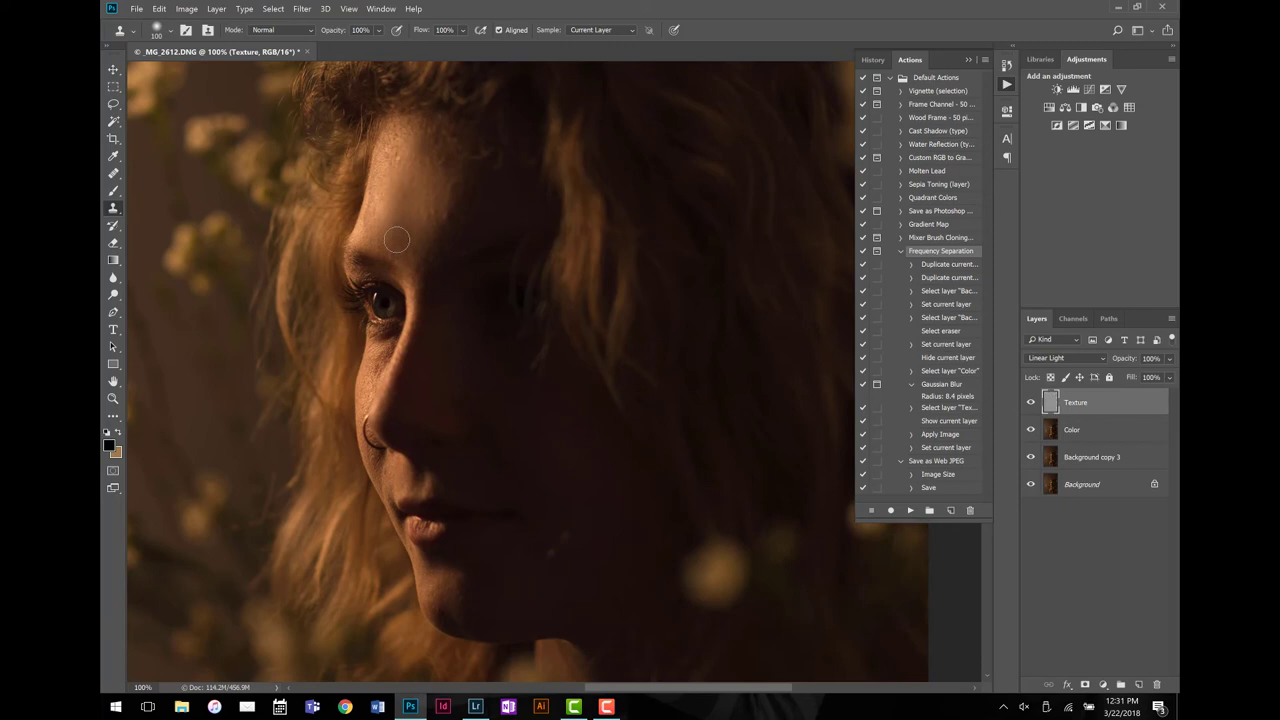
left_click(377, 31)
left_click(383, 46)
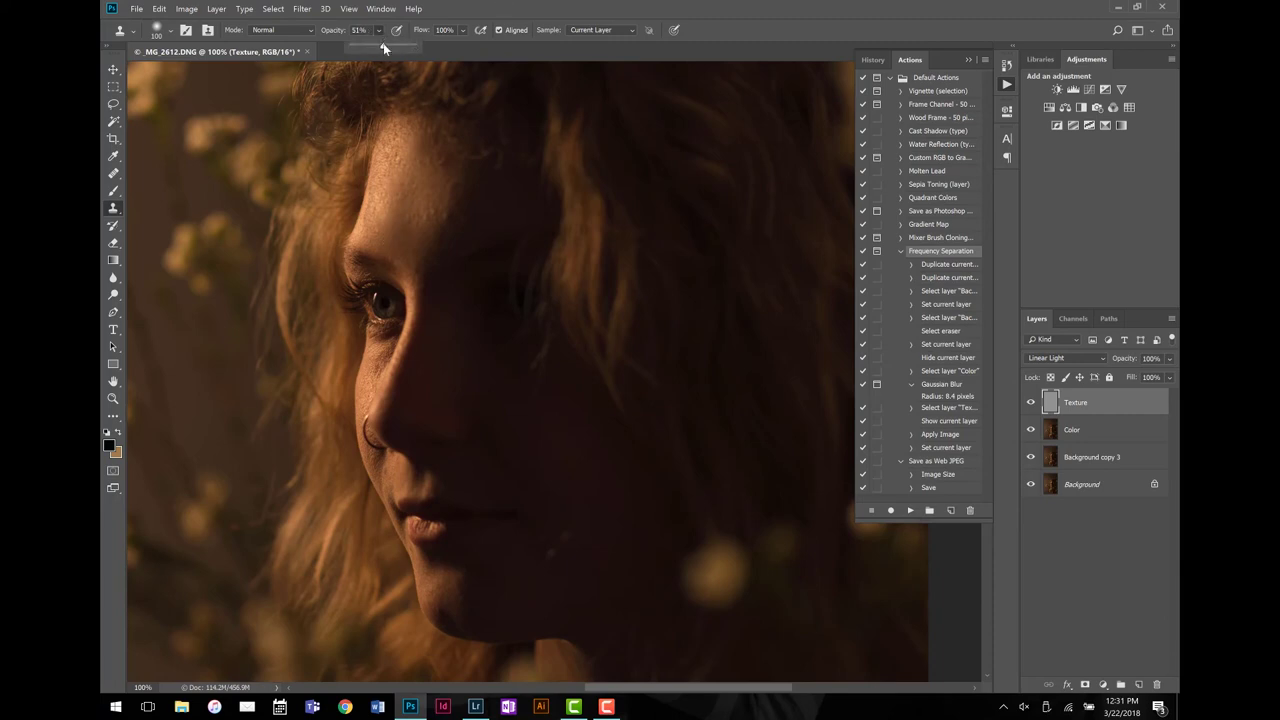
left_click(395, 238, "alt")
left_click(372, 229)
left_click(390, 202)
left_click(453, 231)
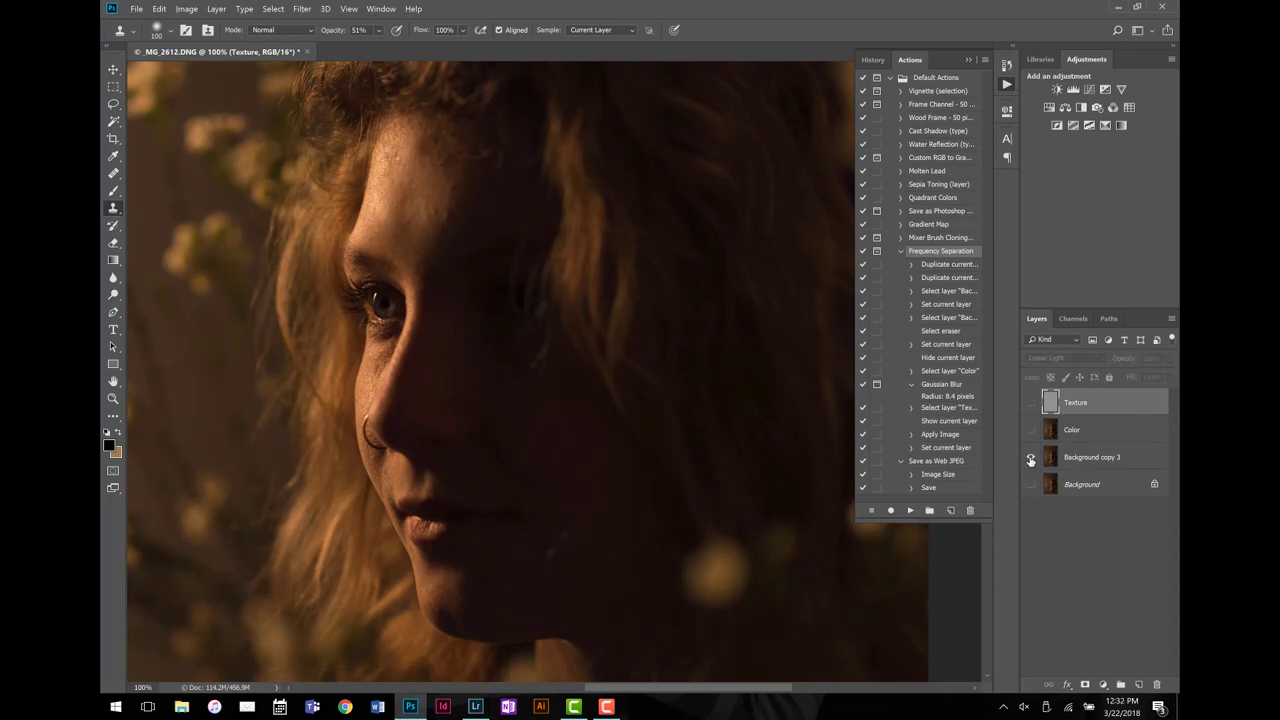
Compare the retouched face with Background copy 3 alone, and view the whole portrait with the actions list collapsed
left_click(1031, 459, "alt")
left_click(1031, 459, "alt")
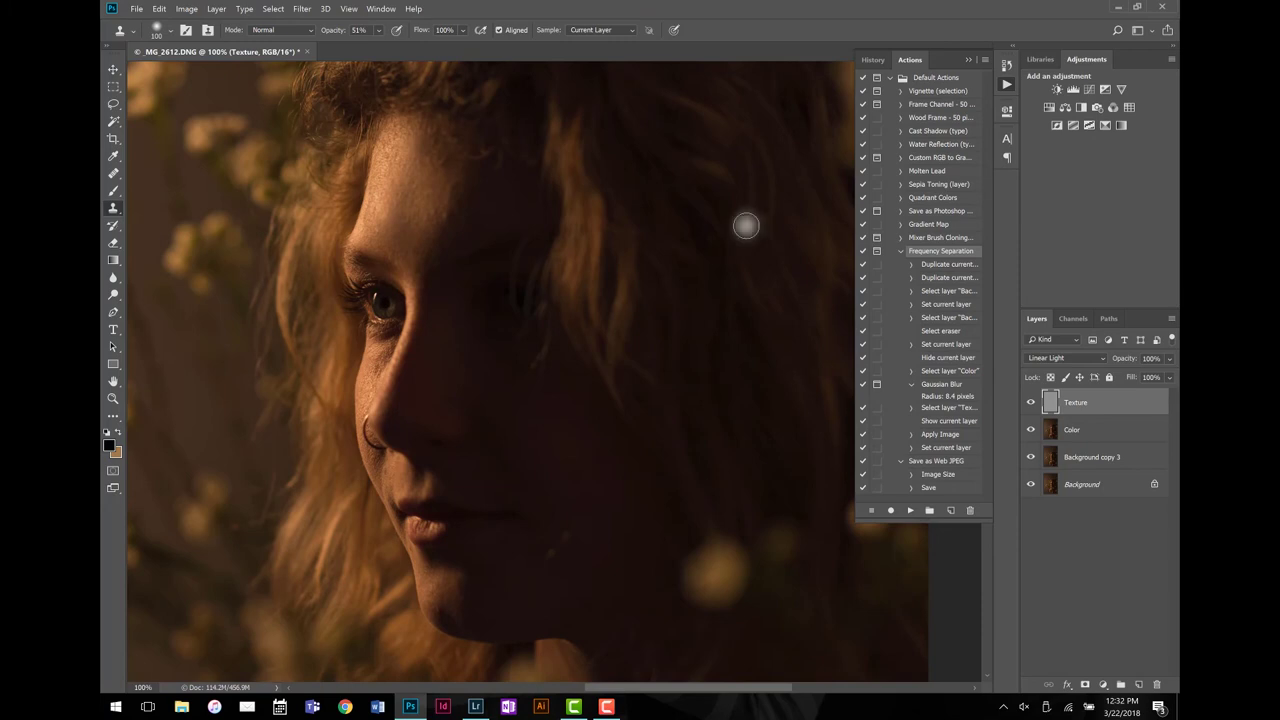
key("ctrl+0")
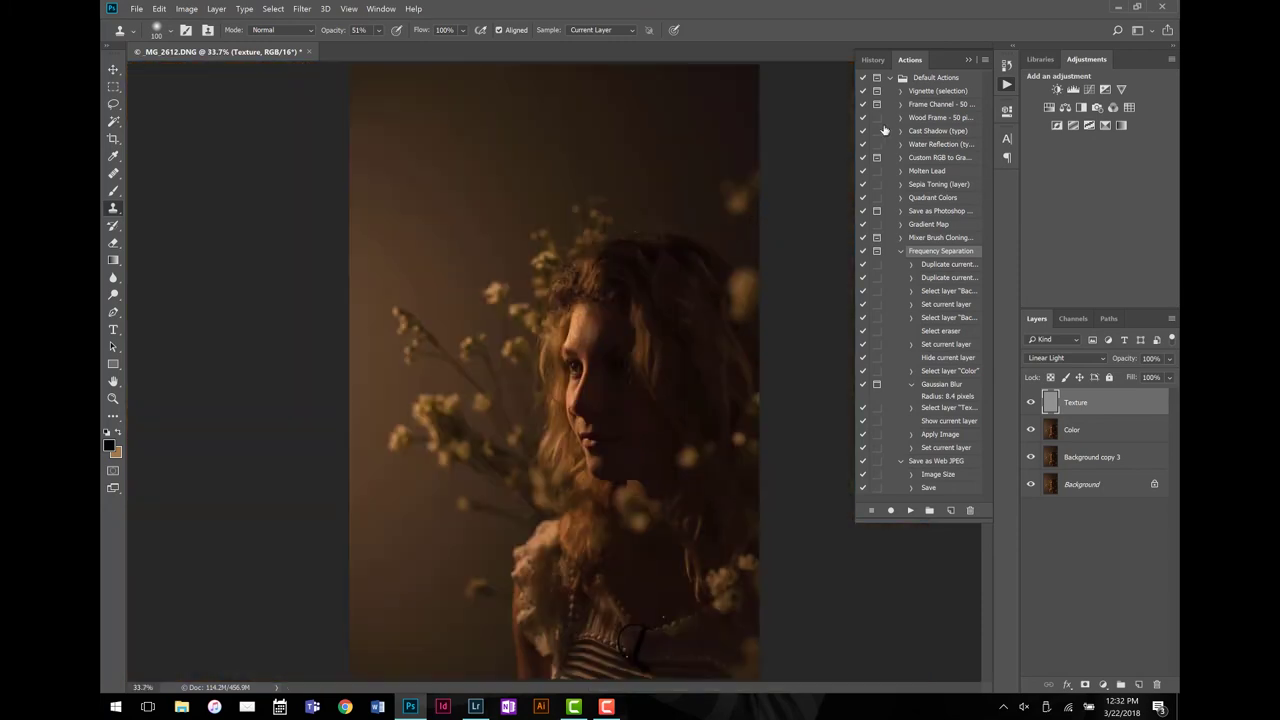
left_click(969, 59)
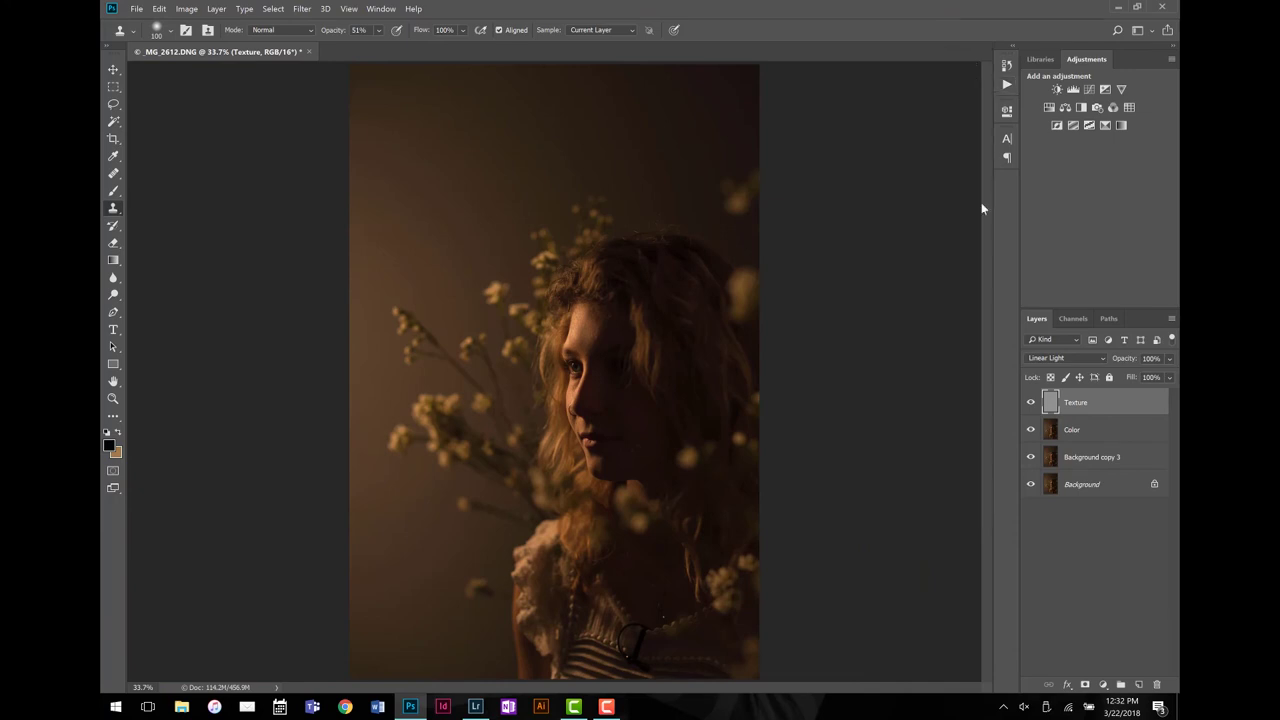
Add a Curves adjustment layer that brightens the upper tones, deepens the lower tones and lifts the black point
left_click(1088, 89)
left_click_drag(932, 219, 926, 202)
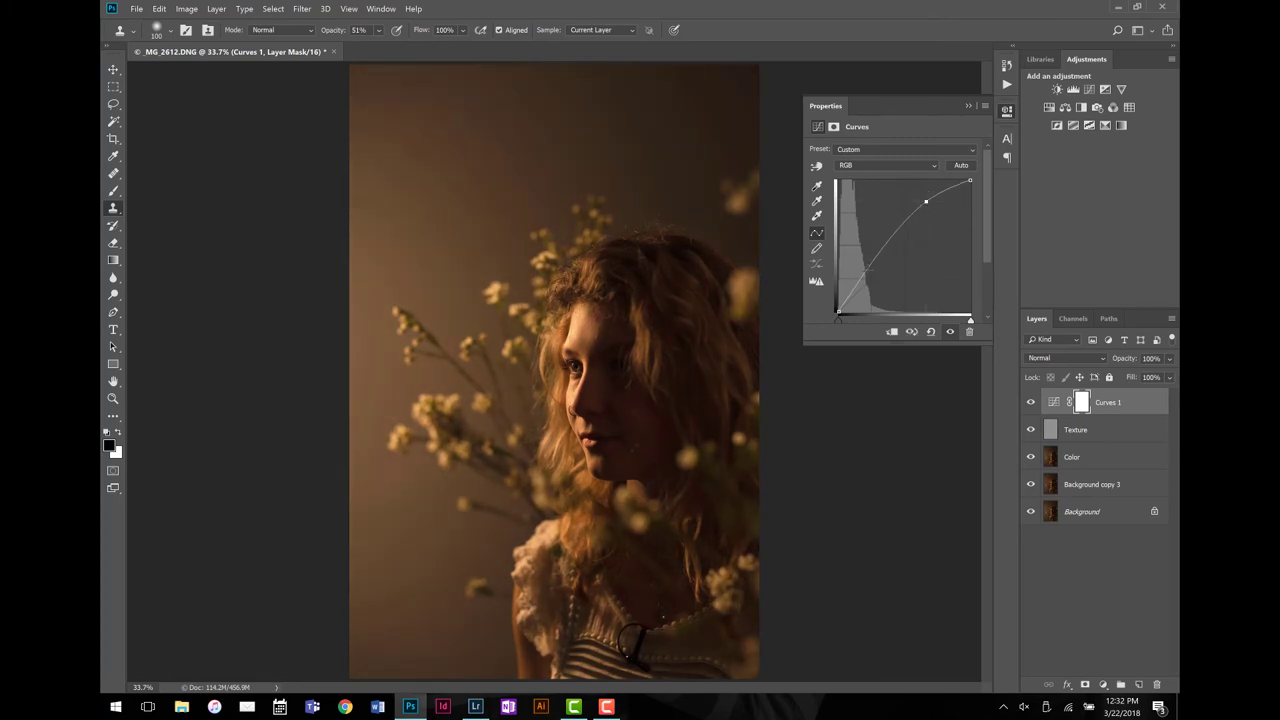
left_click_drag(869, 264, 867, 274)
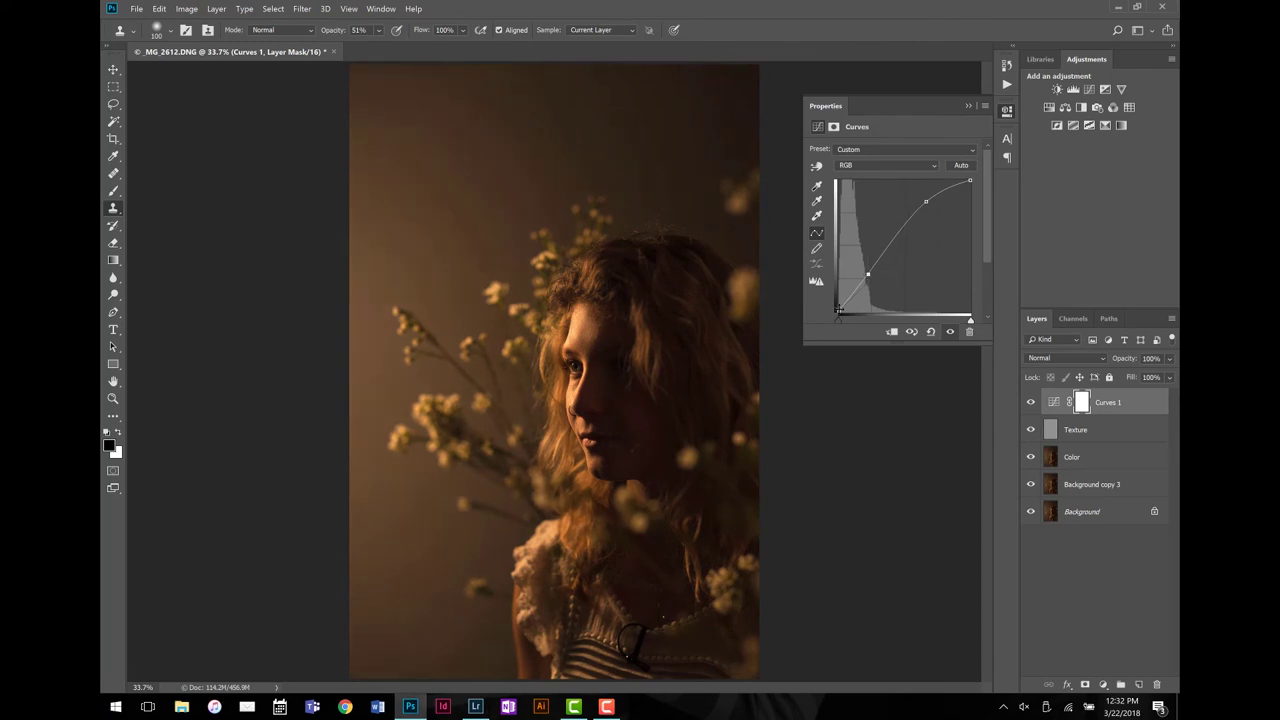
left_click_drag(837, 308, 837, 309)
left_click(856, 290)
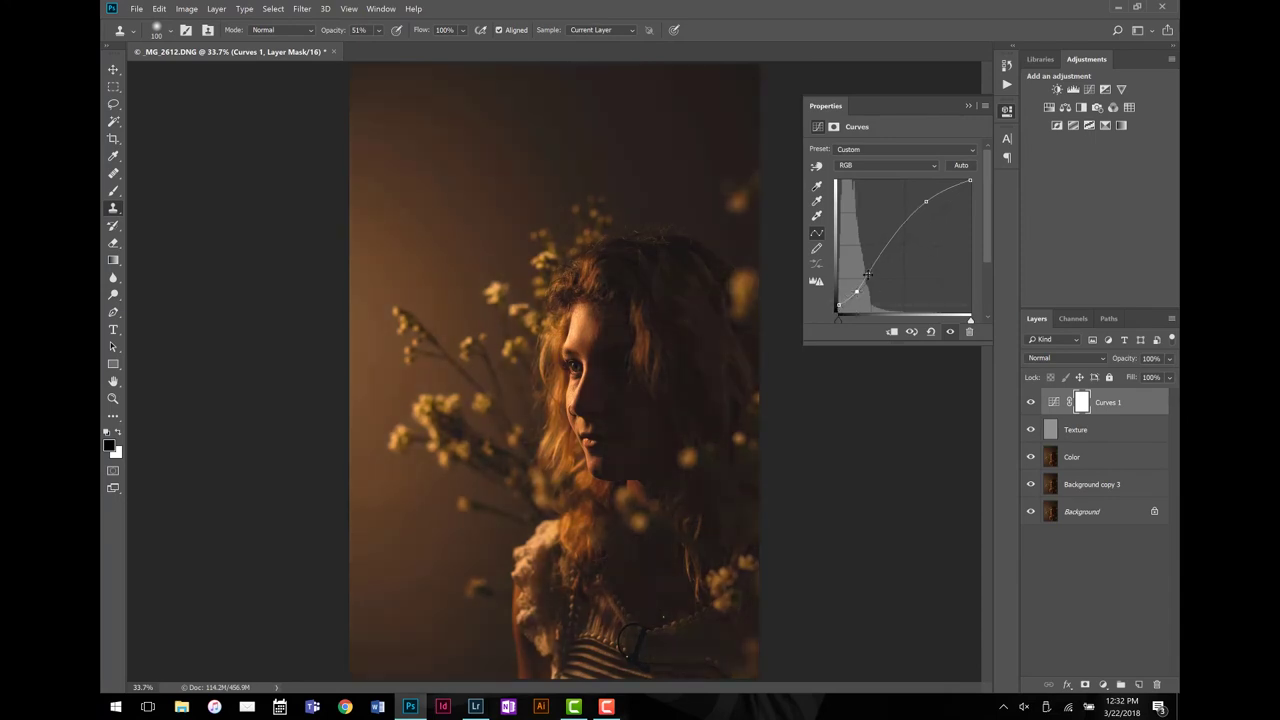
Refine the Curves adjustment by fine-tuning the shadow points and lowering the upper-tone point, white point and lifted black point slightly
left_click_drag(866, 273, 869, 274)
left_click(856, 291)
left_click(857, 291)
left_click(869, 273)
left_click_drag(926, 201, 926, 200)
left_click_drag(924, 200, 926, 205)
left_click_drag(969, 180, 969, 183)
left_click(837, 305)
left_click_drag(837, 306, 838, 308)
Compare the portrait with and without the Curves adjustment, leaving it on and collapsing its settings
left_click(948, 333)
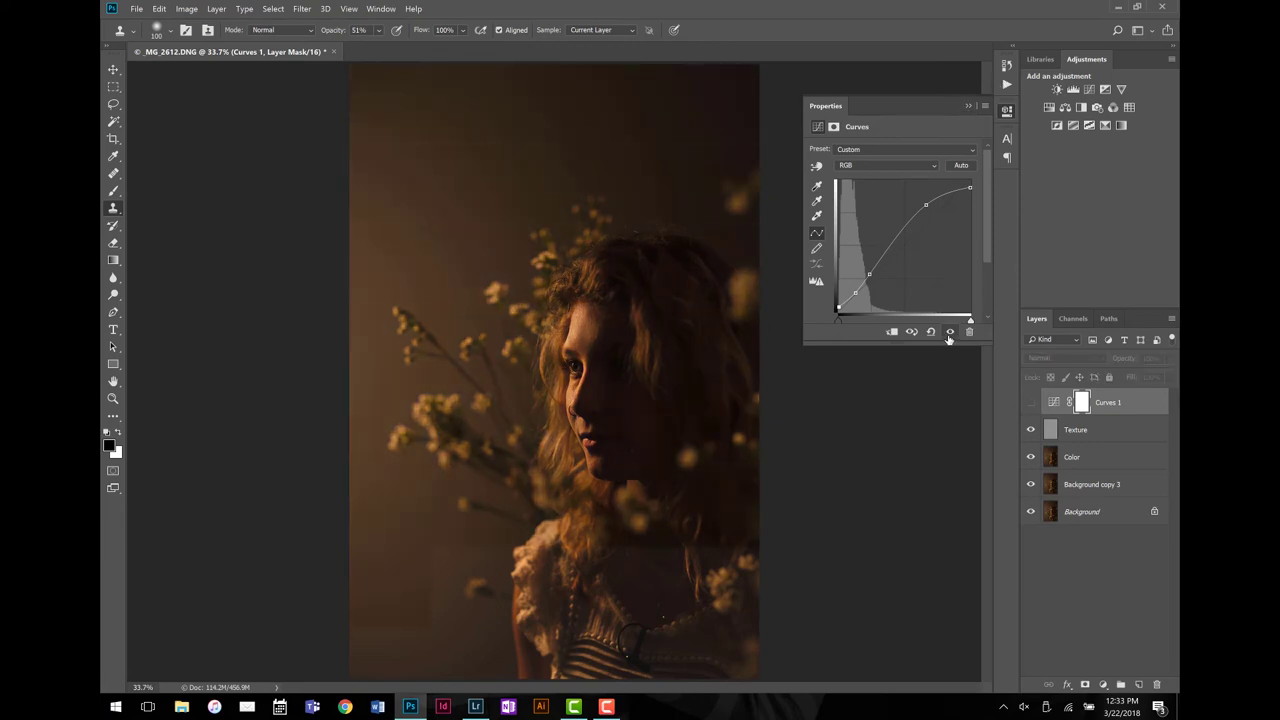
left_click(949, 333)
left_click(949, 333)
left_click(949, 333)
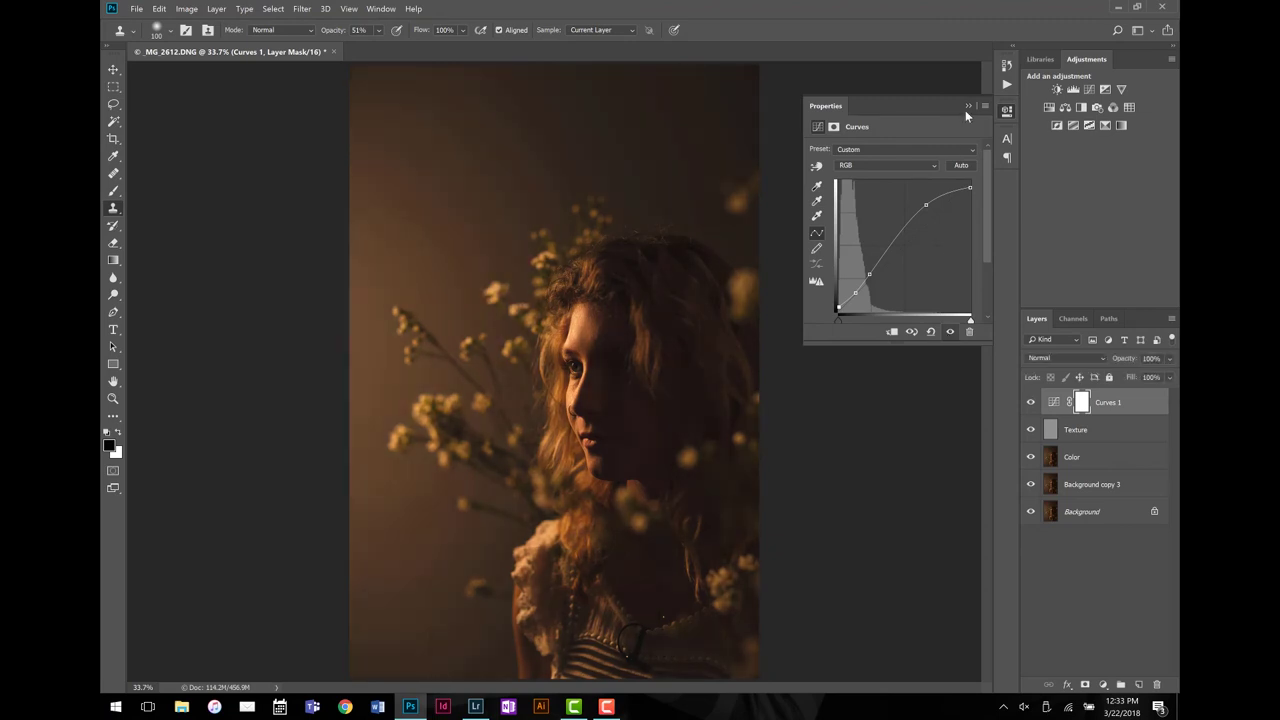
left_click(966, 107)
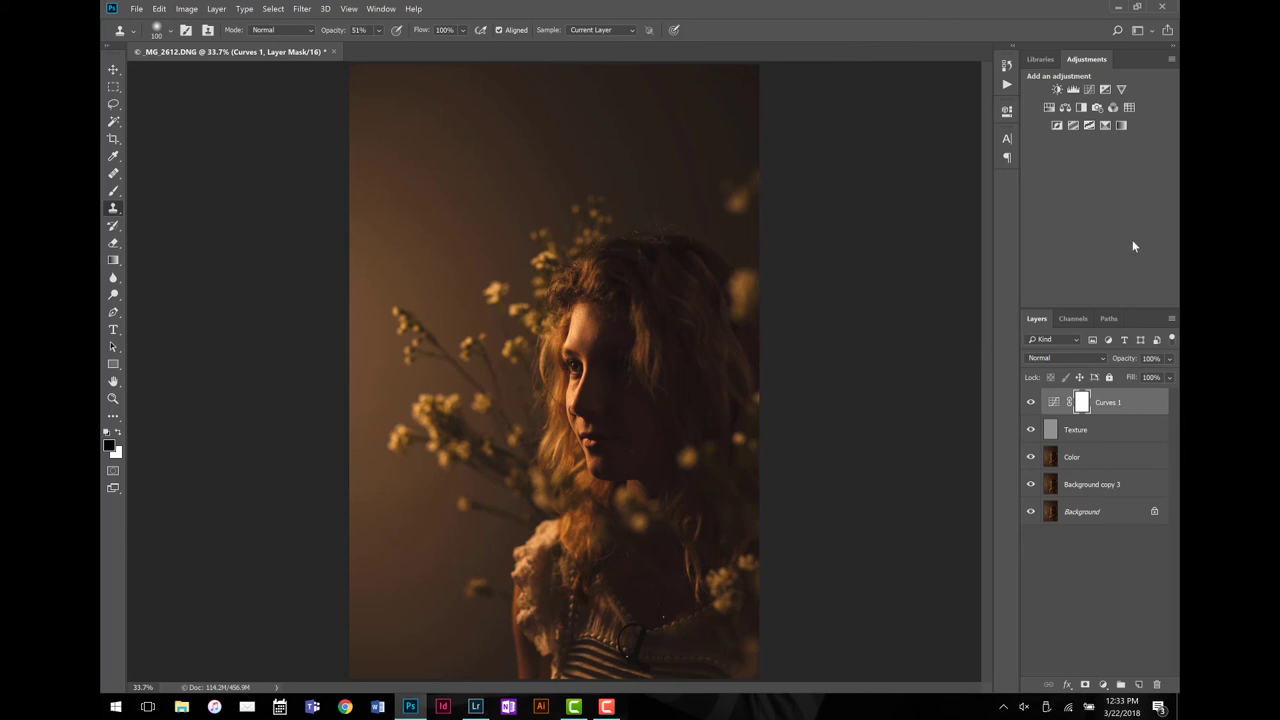
Add a Color Balance adjustment layer that shifts the midtones toward blue and slightly toward cyan, and collapse its settings
left_click(1063, 108)
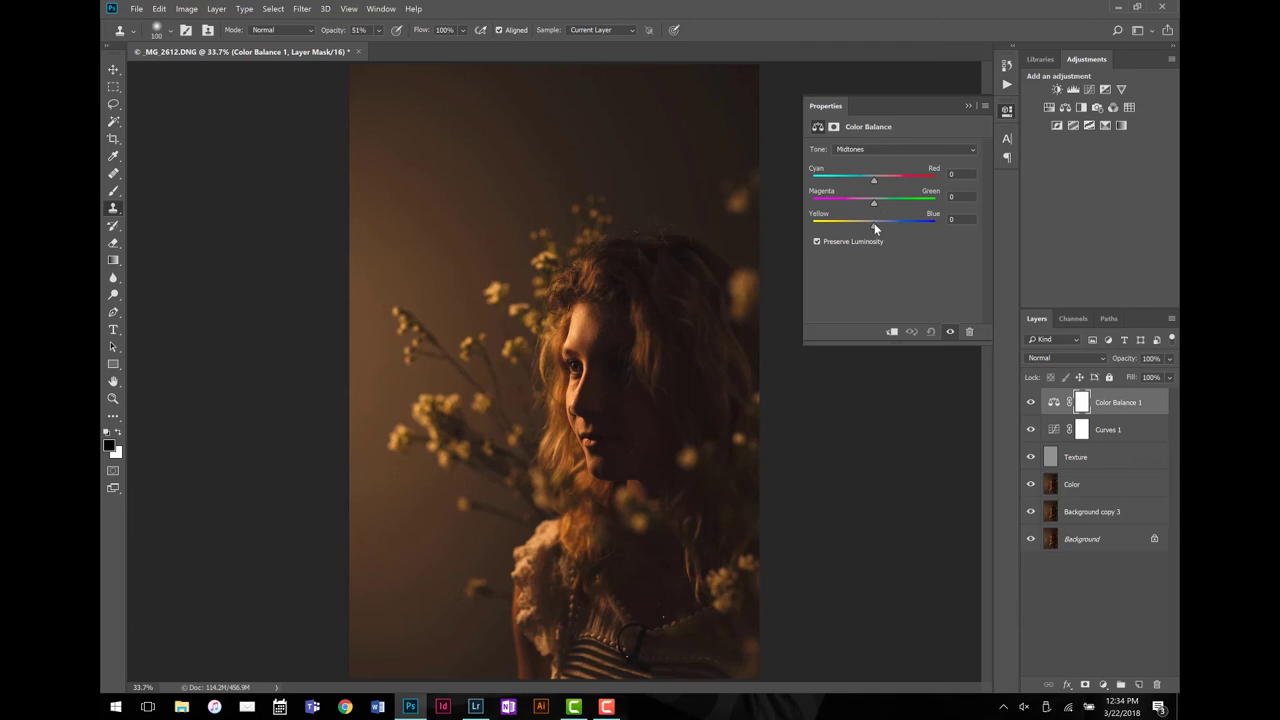
left_click_drag(875, 224, 881, 224)
left_click_drag(878, 181, 872, 183)
left_click_drag(880, 228, 882, 229)
left_click_drag(869, 184, 871, 187)
left_click(969, 108)
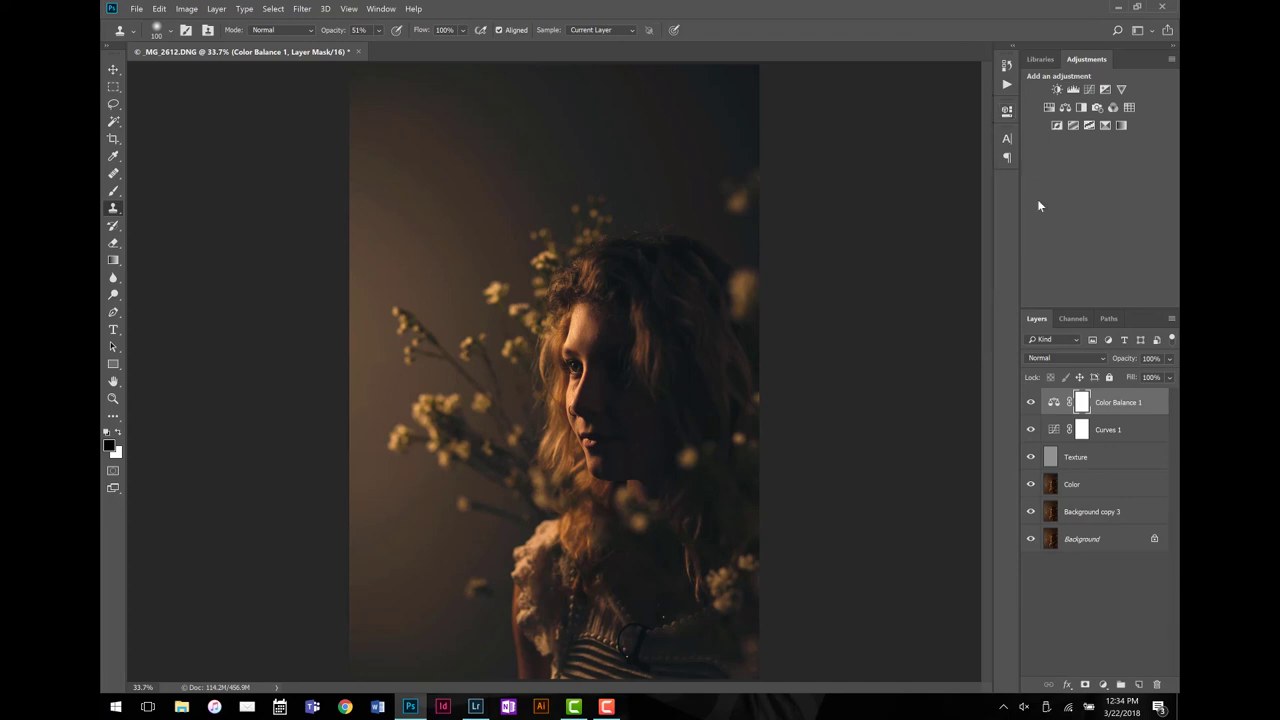
Add a Hue/Saturation adjustment layer that moderately raises the saturation of the Reds only, and collapse its settings
left_click(1050, 108)
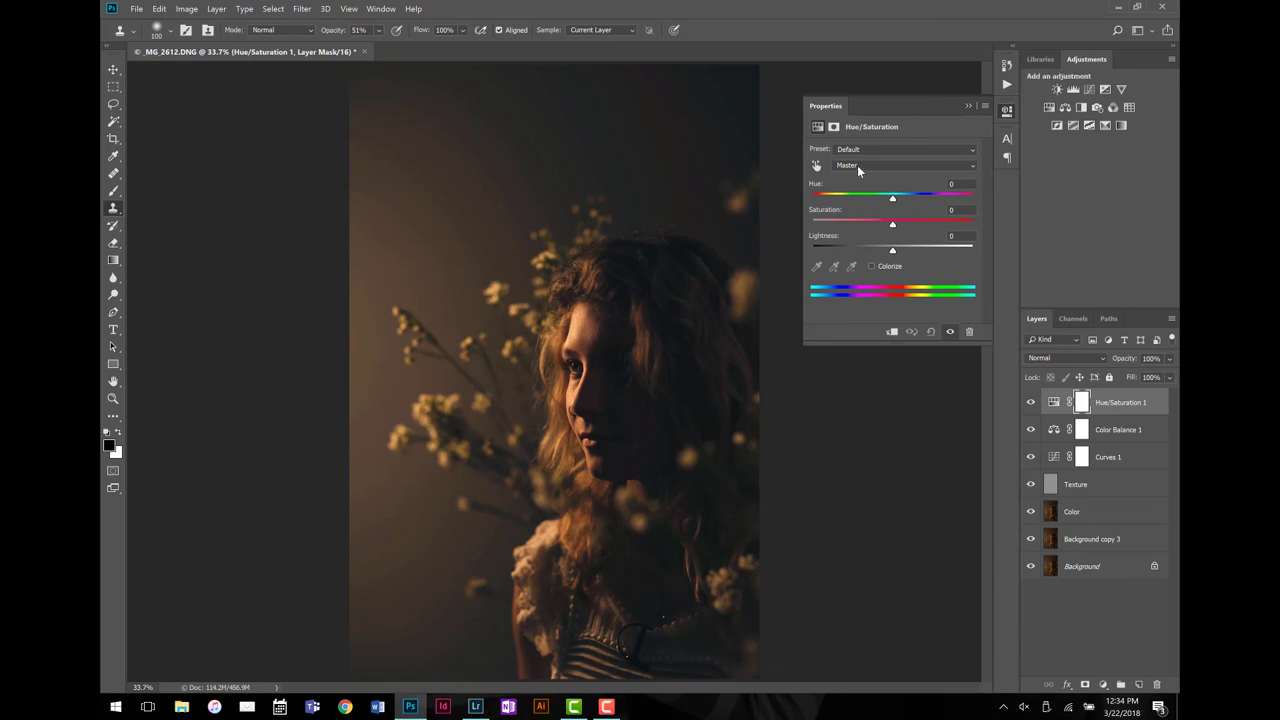
left_click(857, 165)
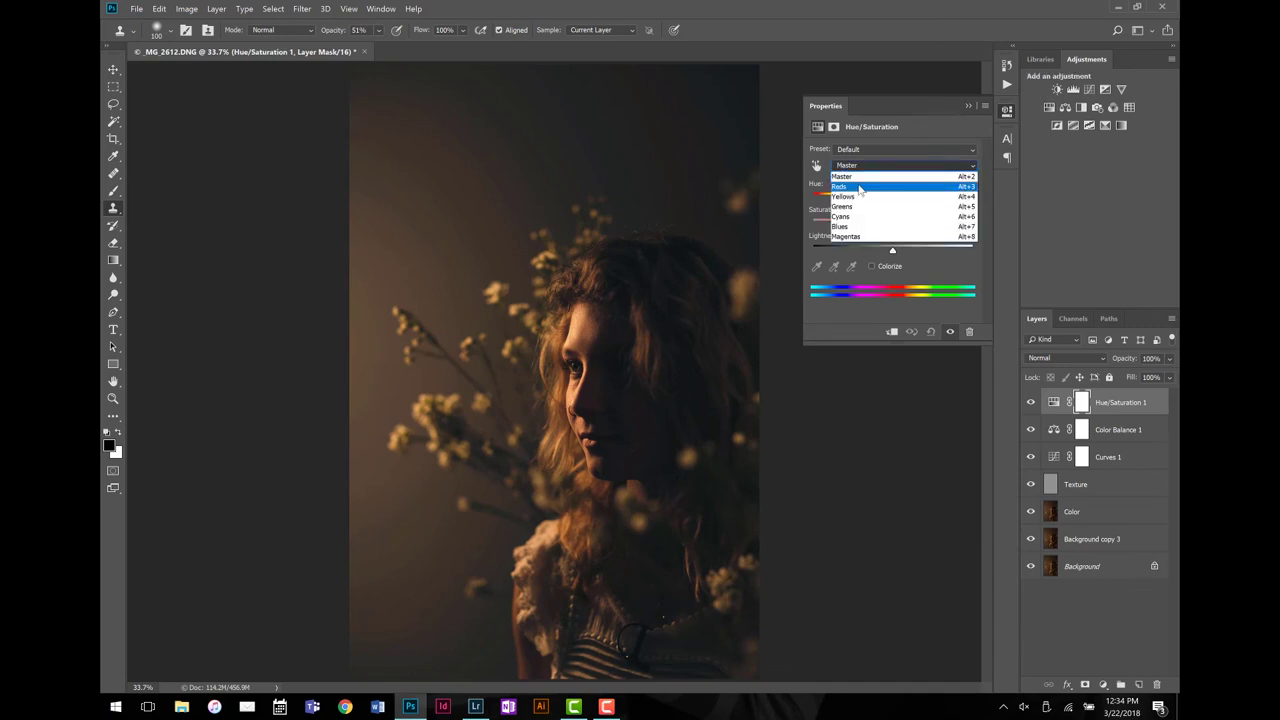
left_click(859, 188)
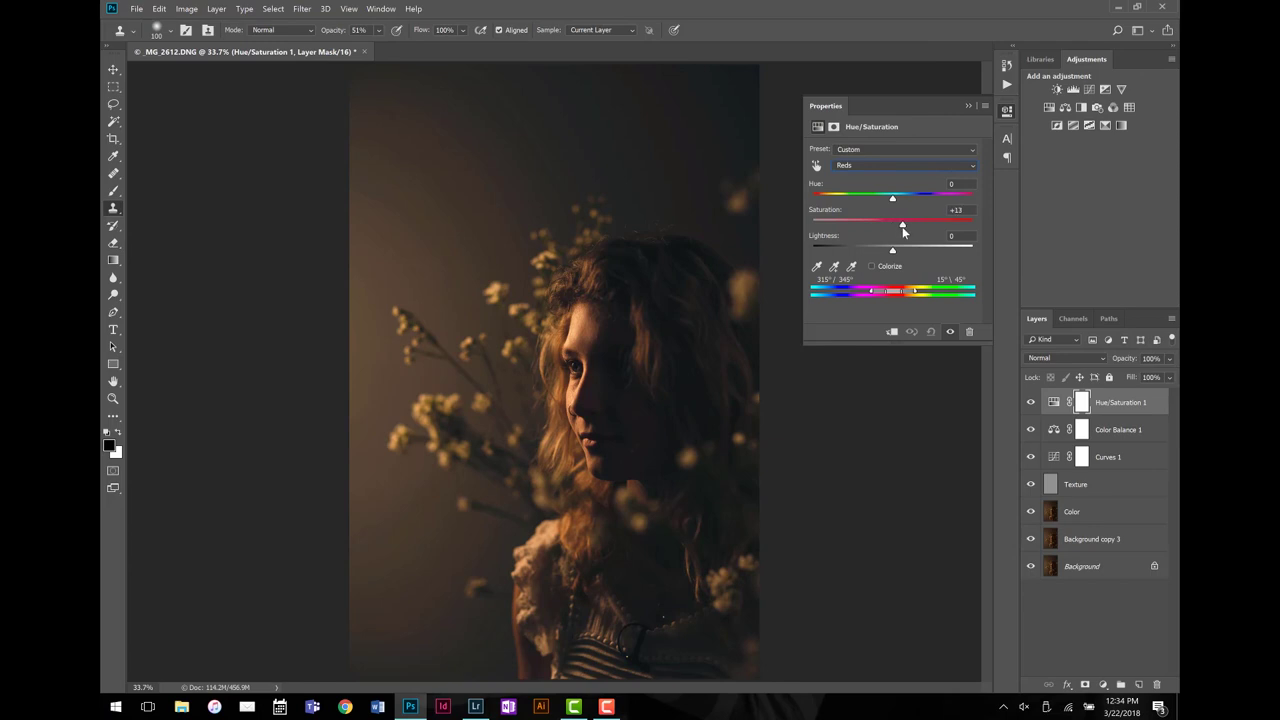
mouse_move(903, 230)
left_mouse_down()
mouse_move(928, 231)
mouse_move(902, 228)
left_mouse_up()
left_click_drag(897, 222, 907, 228)
left_click(966, 105)
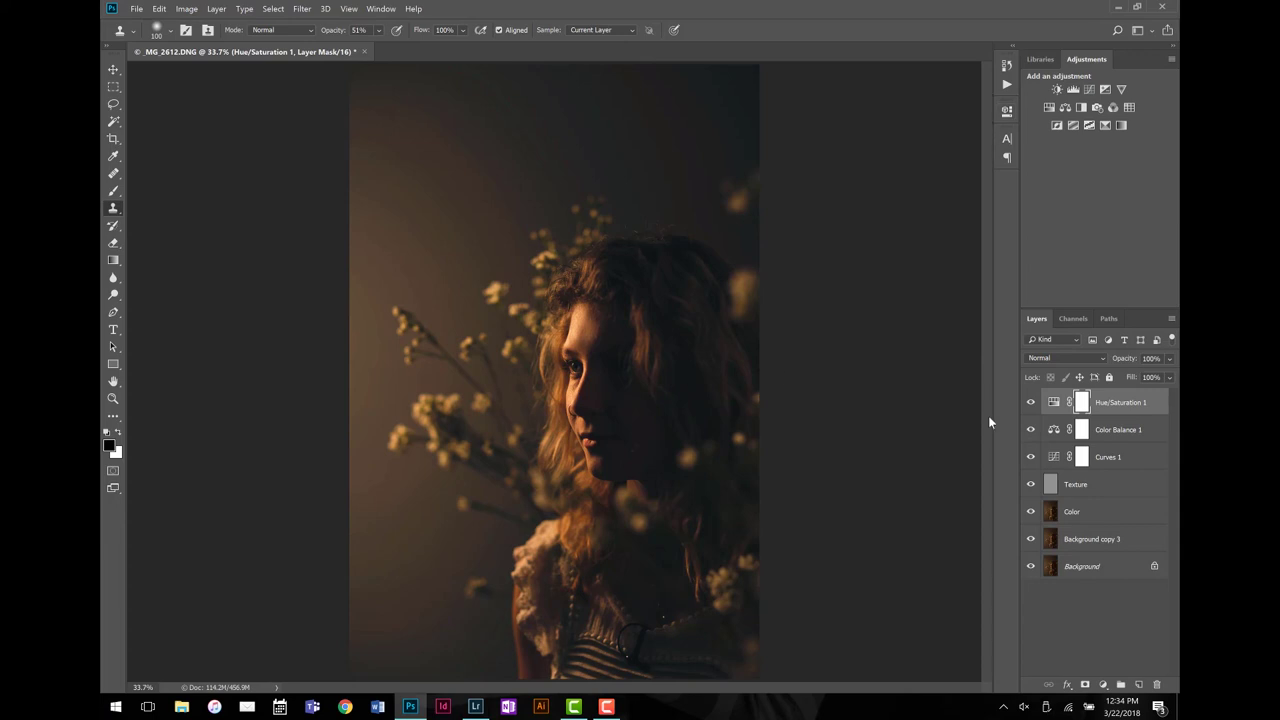
Compare the portrait with and without the Hue/Saturation and Color Balance adjustments, leaving both on
left_click(1031, 403)
left_click(1031, 403)
left_click(1031, 430)
left_click(1033, 403)
left_click(1032, 403)
Reopen the Curves 1 adjustment and slightly fine-tune its black point and shadow points
double_click(1058, 460)
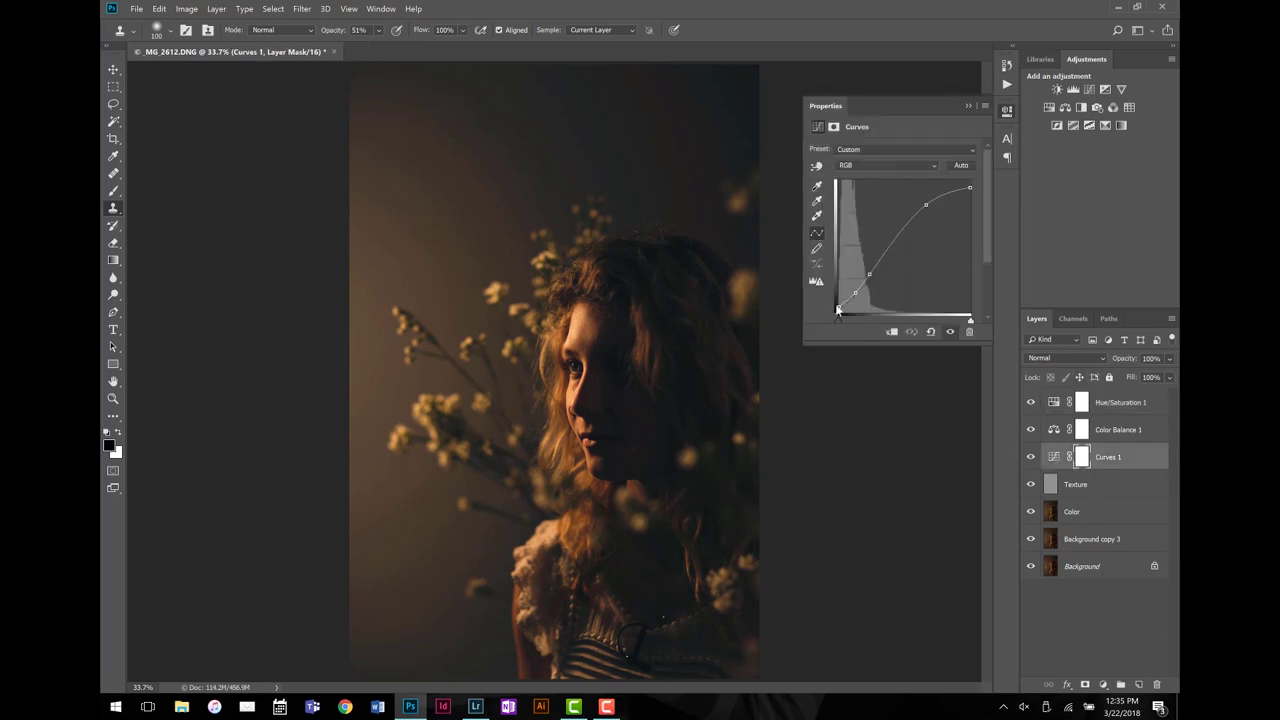
left_click_drag(838, 306, 855, 293)
left_click_drag(868, 273, 871, 273)
left_click(968, 106)
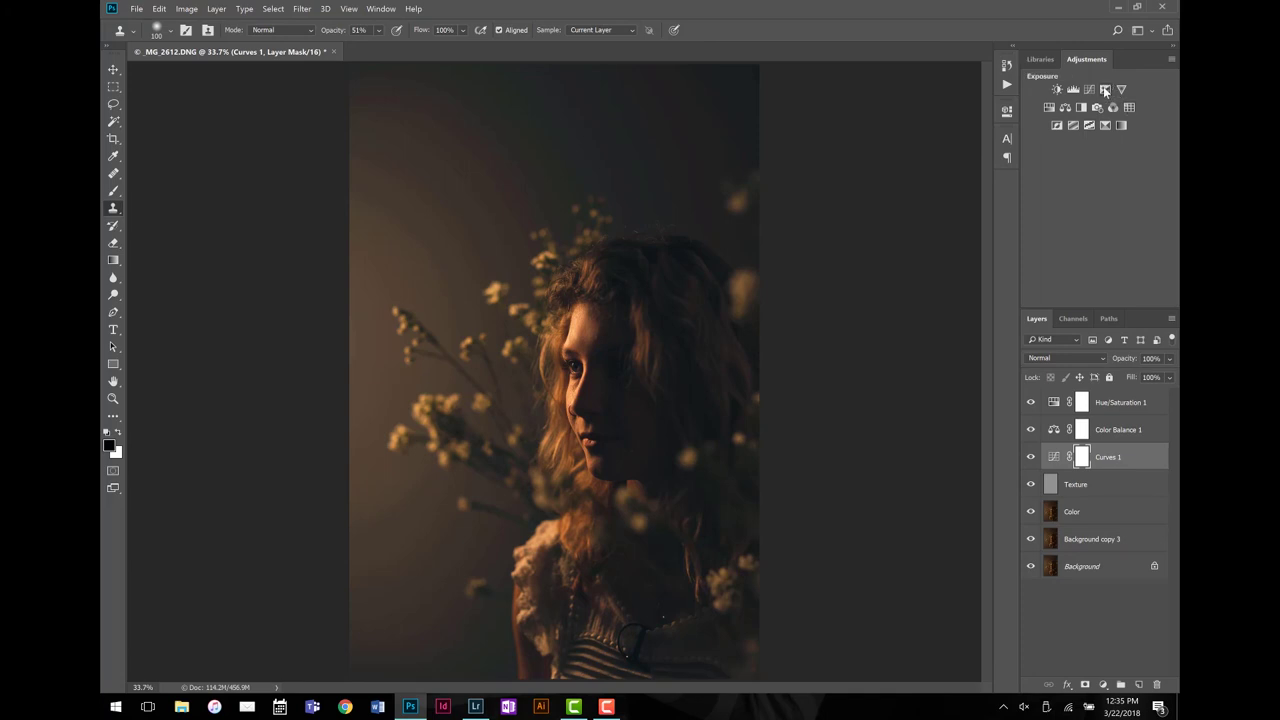
Add a Levels adjustment layer directly above Curves 1 that raises the black input level slightly
left_click(1073, 89)
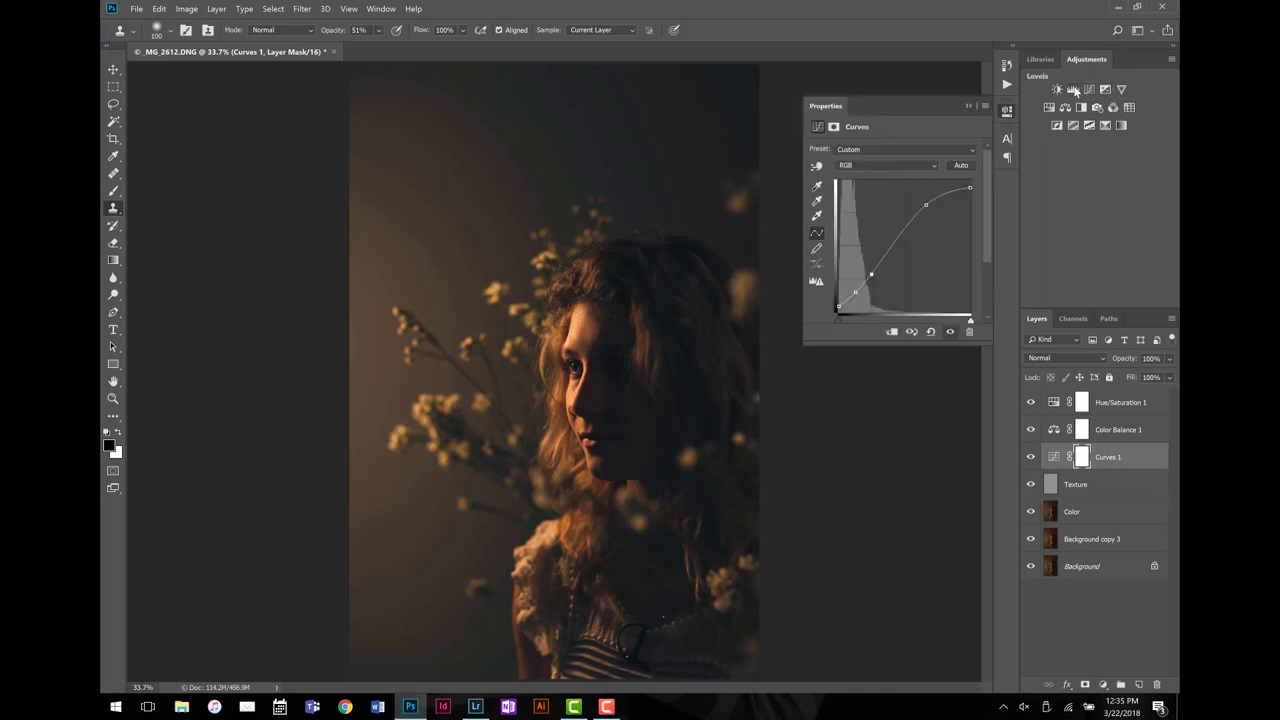
left_click_drag(828, 243, 827, 244)
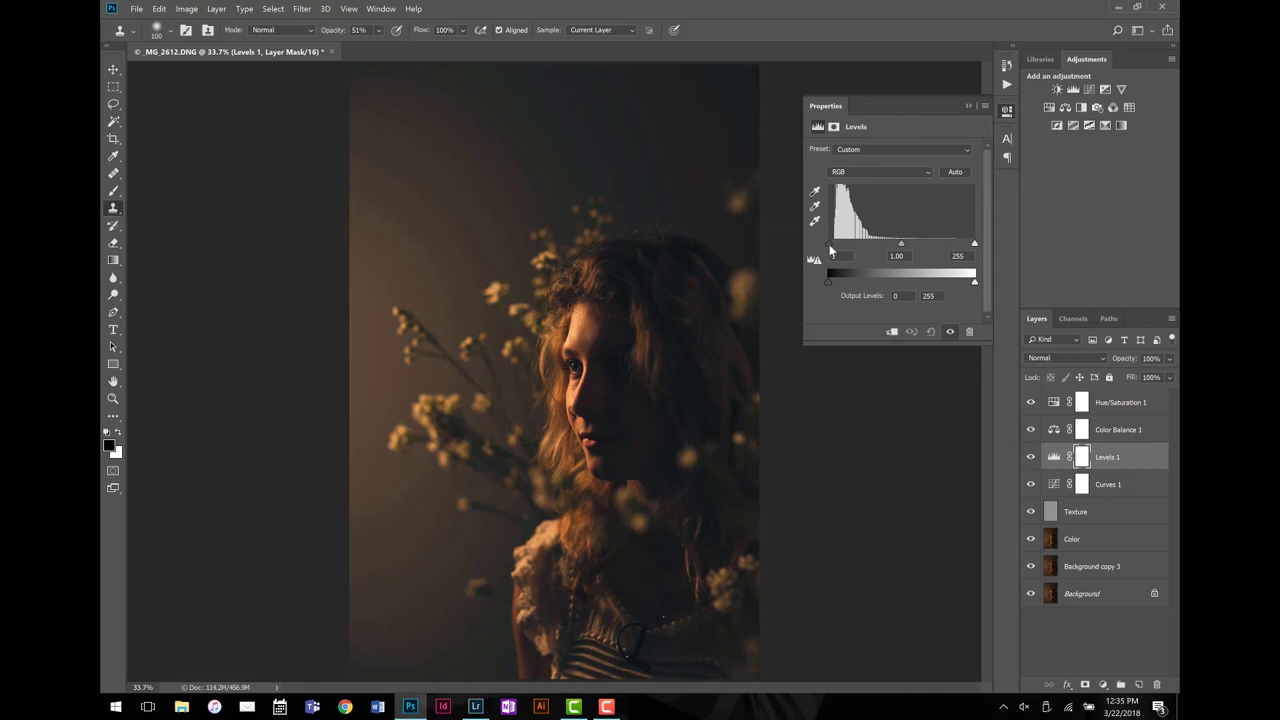
left_click(968, 106)
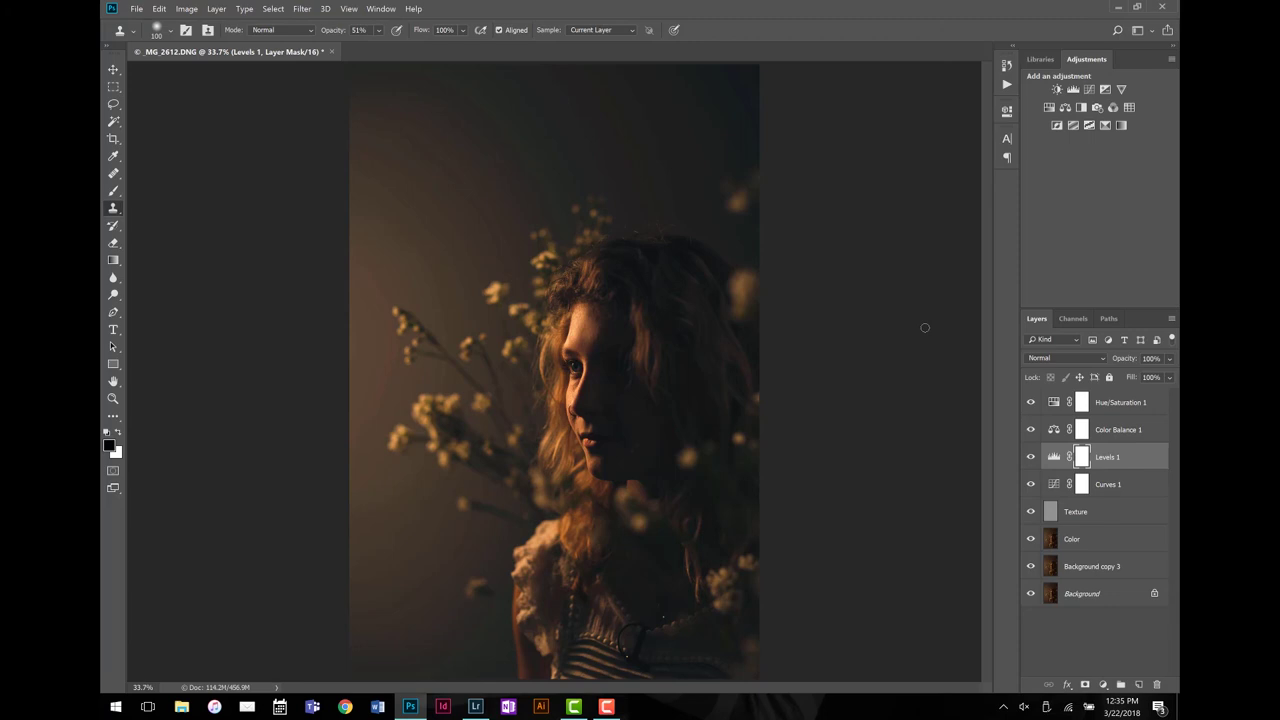
Crop the portrait with the fixed square ratio cleared, trimming a narrow strip off the top while keeping the full width and bottom
left_click(112, 140)
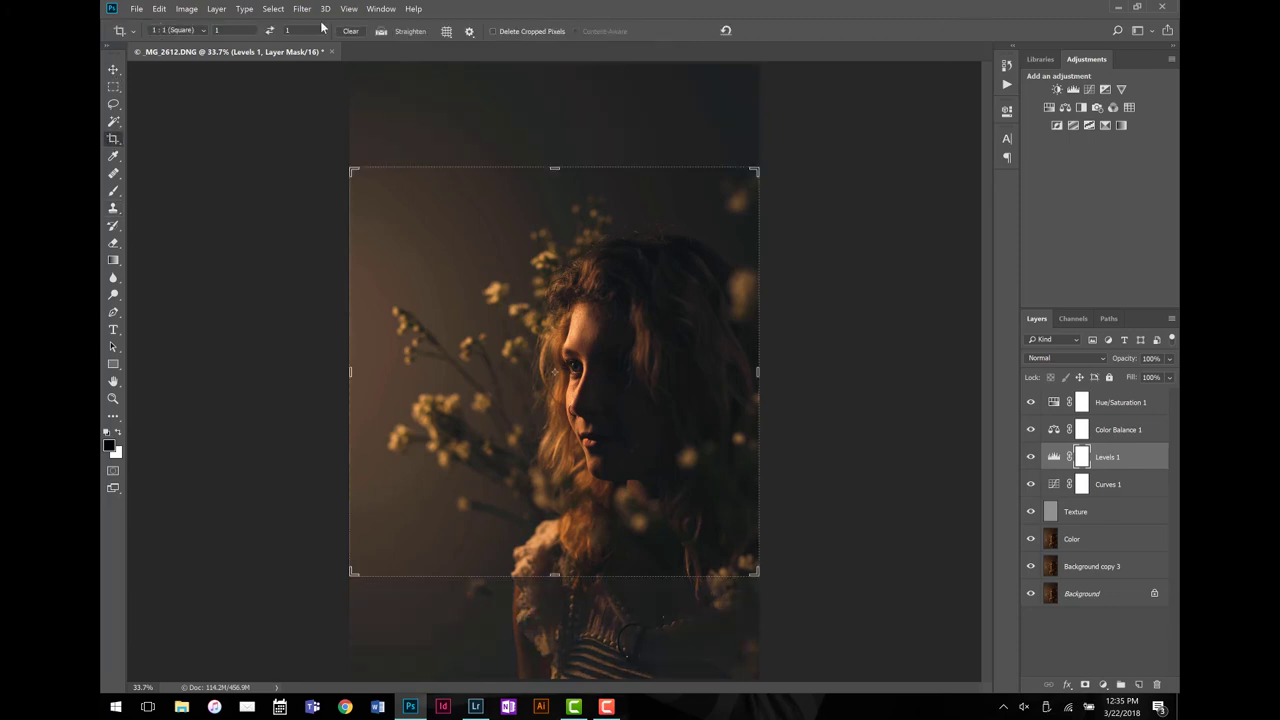
left_click(353, 34)
mouse_move(555, 152)
left_mouse_down()
mouse_move(553, 120)
mouse_move(557, 138)
left_mouse_up()
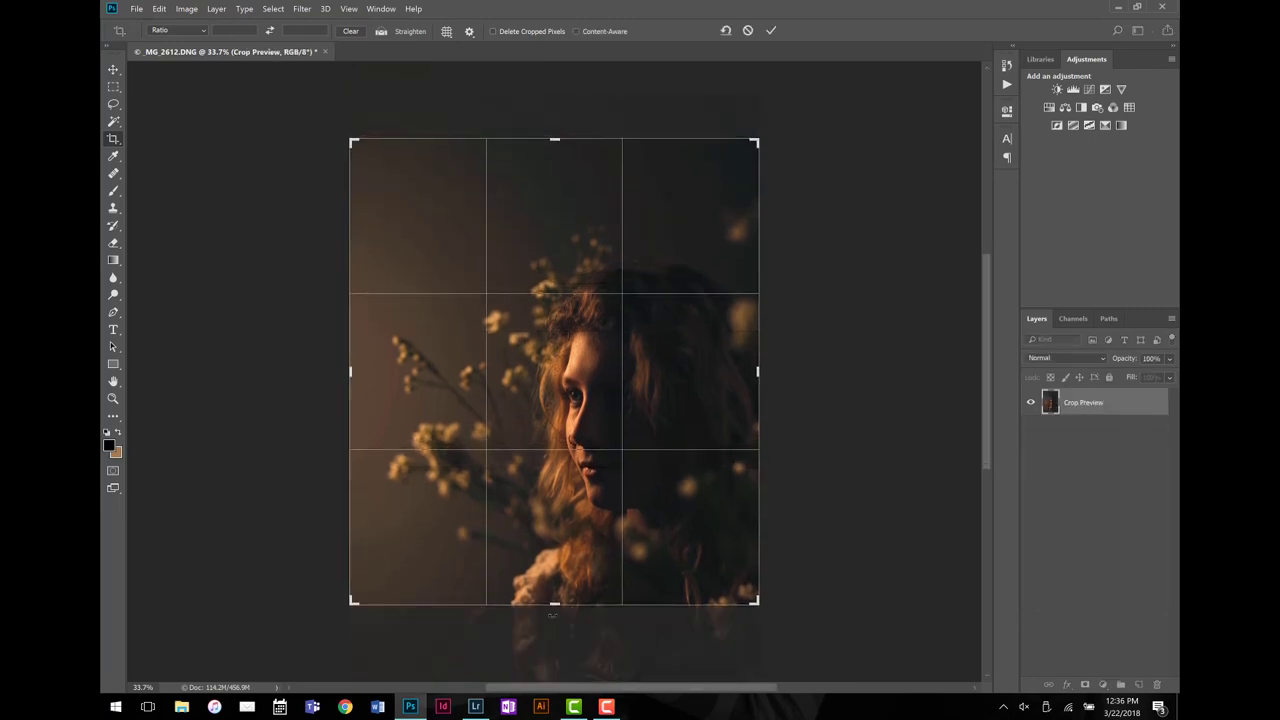
left_click_drag(554, 605, 554, 624)
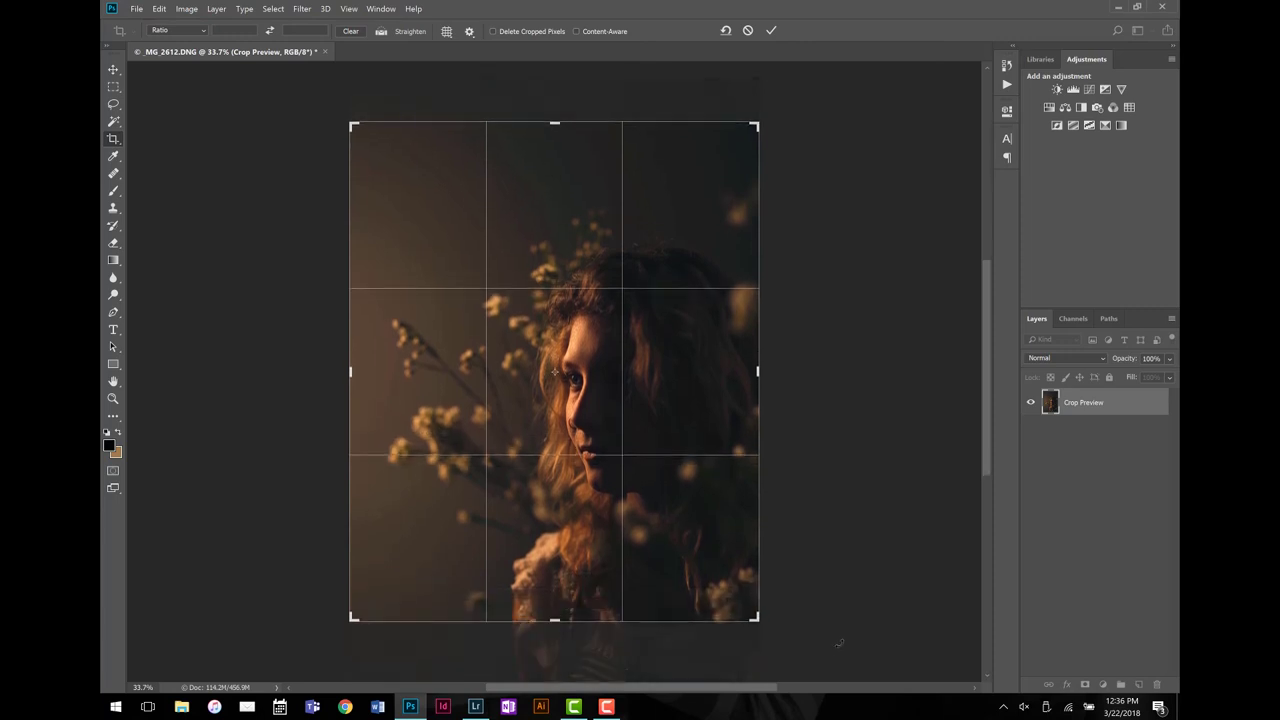
left_click_drag(555, 621, 554, 652)
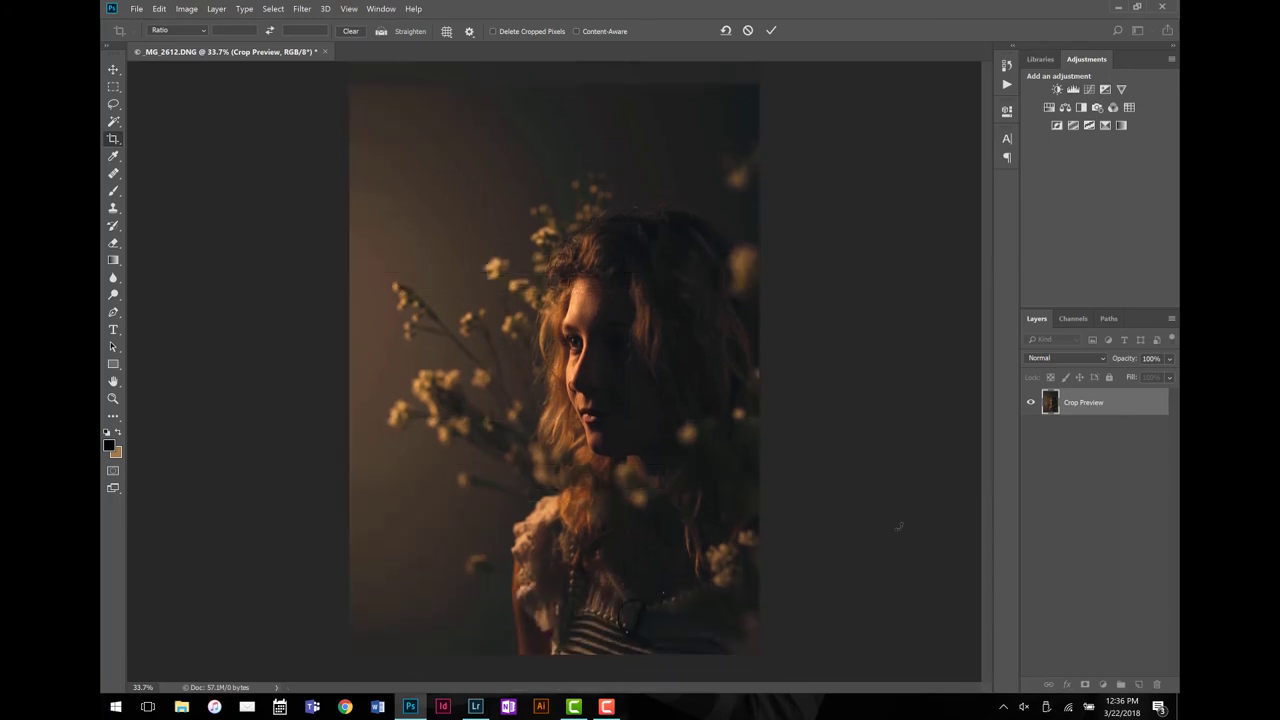
key("Return")
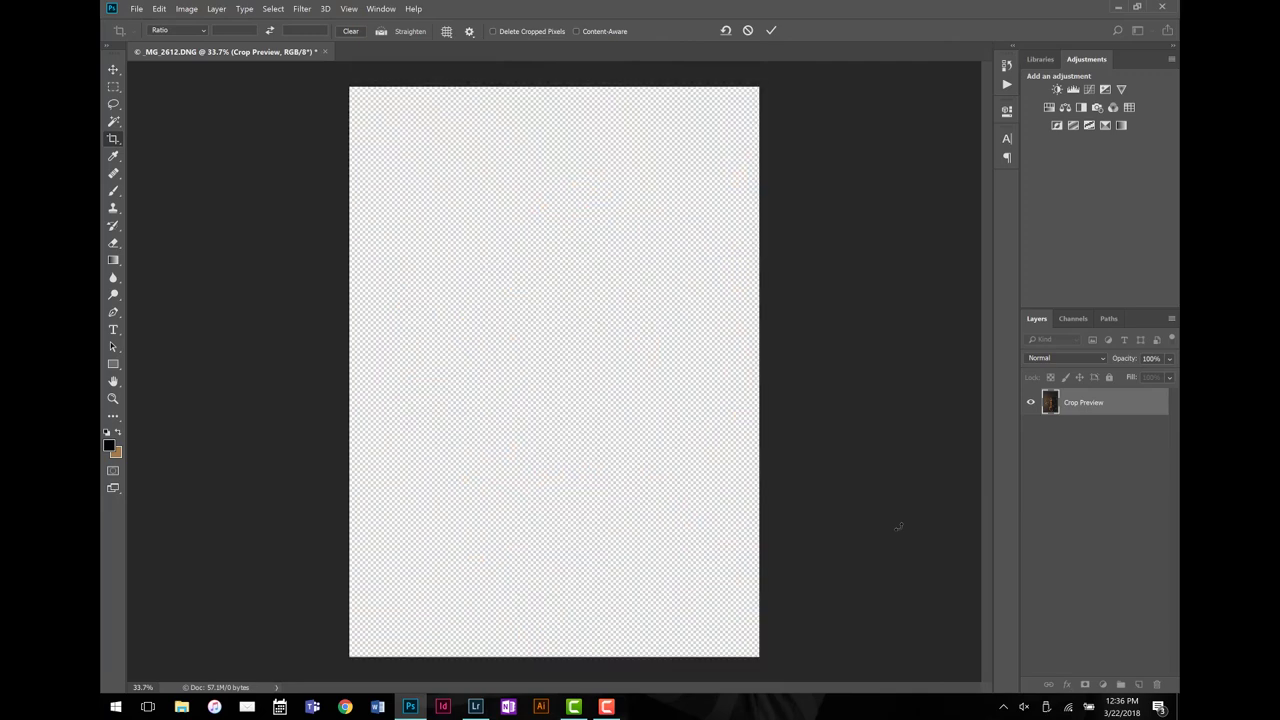